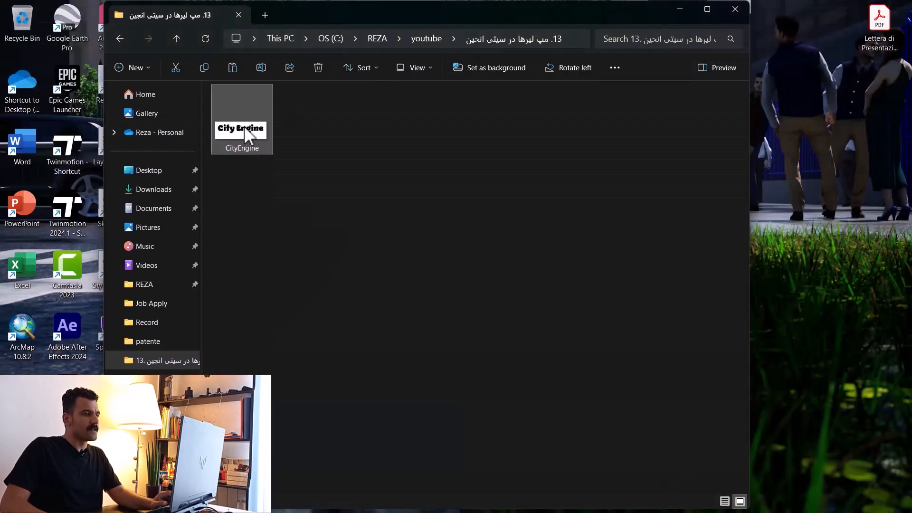
Copy the CityEngine image from its folder and paste it into the maps folder of new_project in CityEngine.
{"action": "right_click", "coordinate": [245, 126]}
{"action": "left_click", "coordinate": [291, 39]}
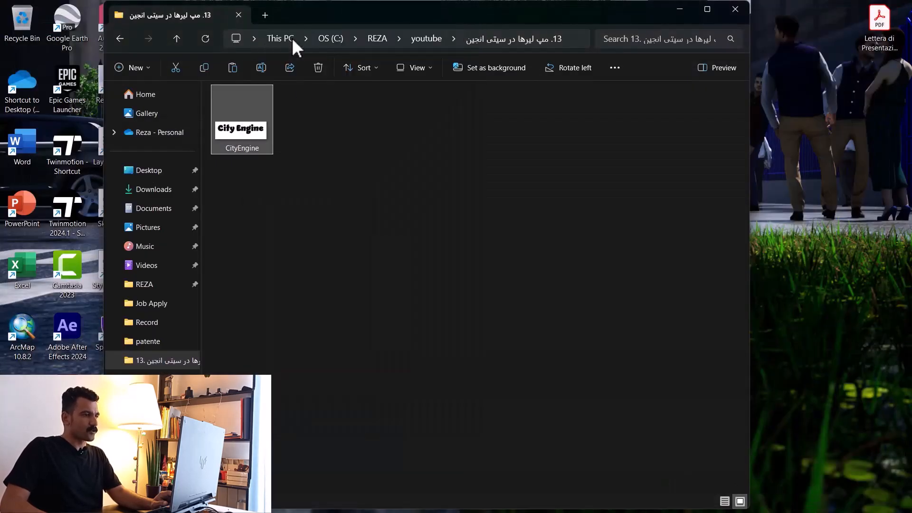
{"action": "left_click", "coordinate": [621, 510]}
{"action": "left_click", "coordinate": [34, 339]}
{"action": "left_click", "coordinate": [11, 337]}
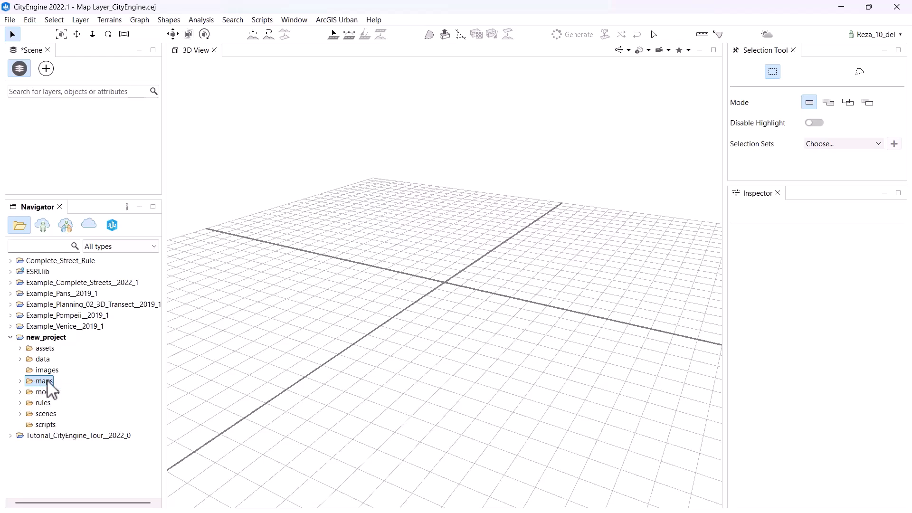
{"action": "right_click", "coordinate": [50, 389]}
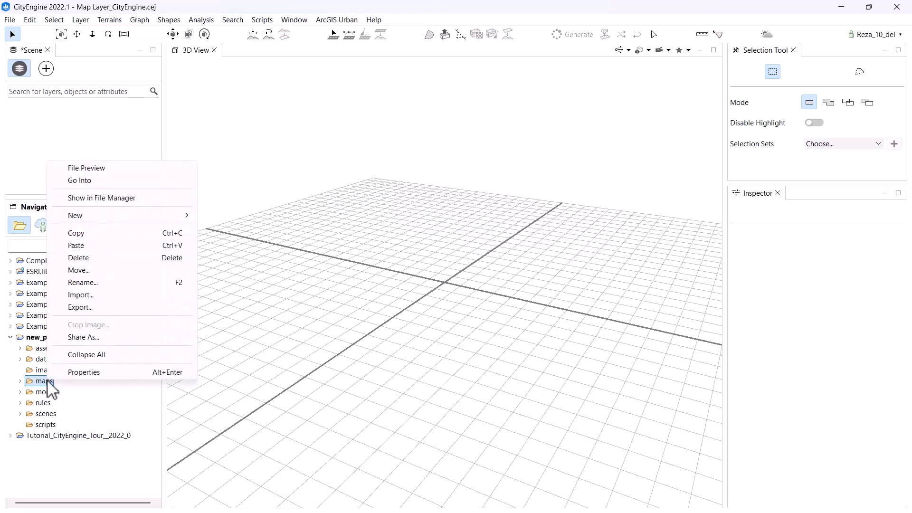
{"action": "left_click", "coordinate": [114, 249]}
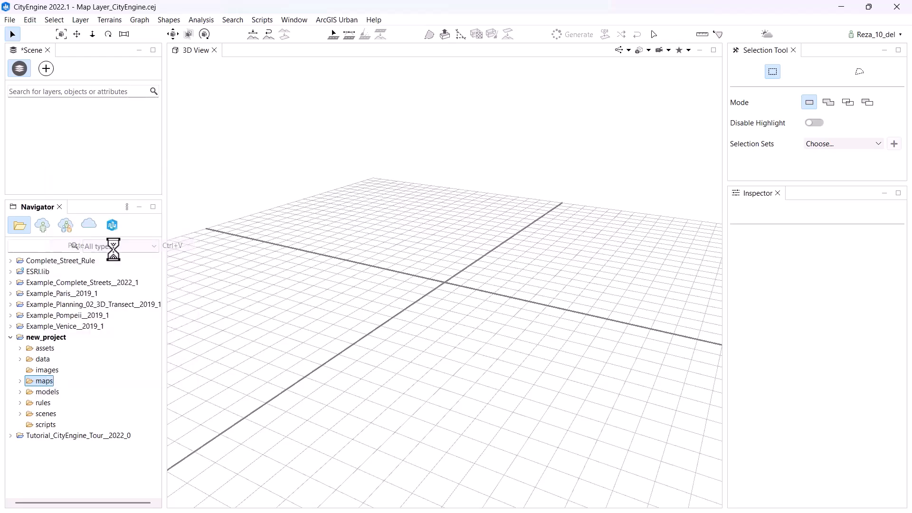
Preview CityEngine.jpg in the maps folder with the Navigator widened enough to show the whole image.
{"action": "left_click", "coordinate": [20, 381]}
{"action": "scroll", "coordinate": [75, 362], "scroll_direction": "down", "scroll_amount": 10}
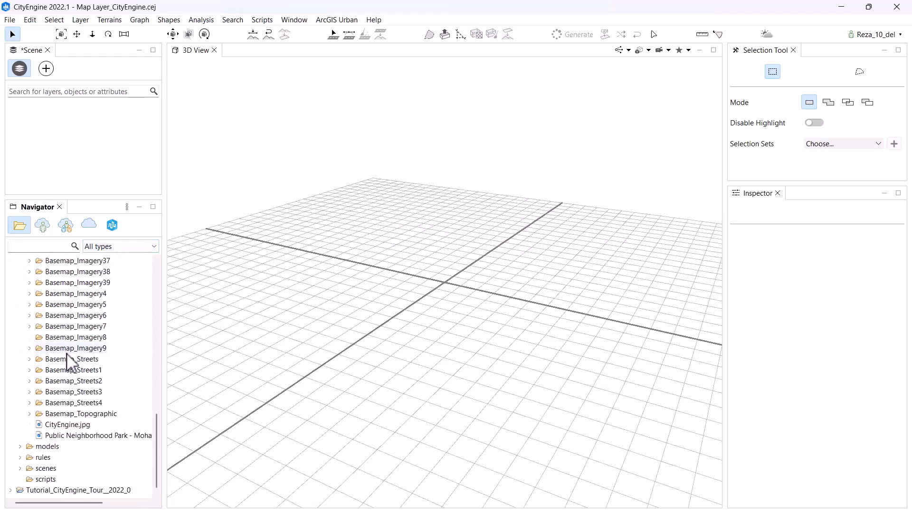
{"action": "mouse_move", "coordinate": [57, 424]}
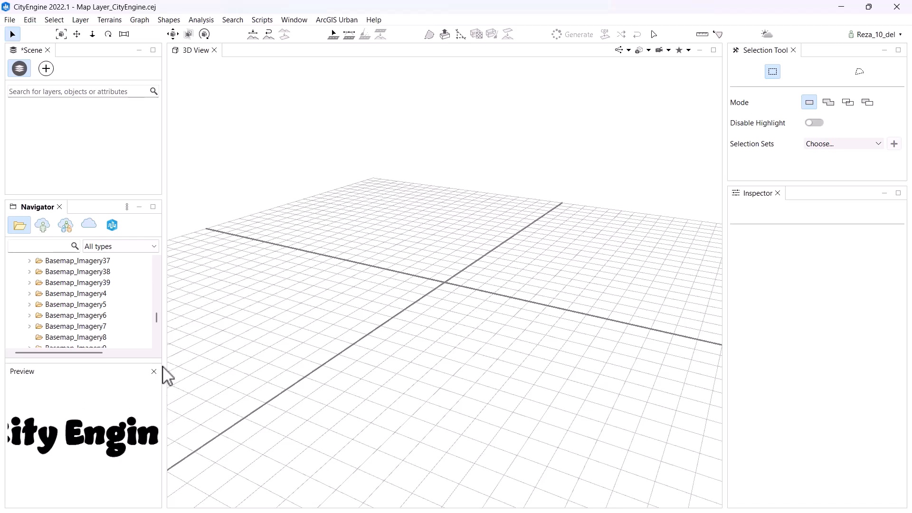
{"action": "left_click_drag", "start_coordinate": [163, 365], "coordinate": [211, 357]}
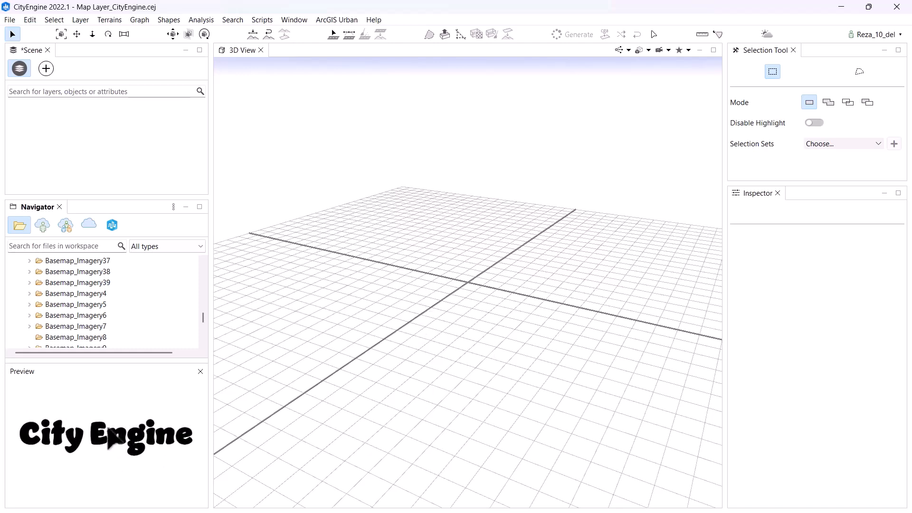
Start a new map layer of the Texture type and continue to its texture settings.
{"action": "left_click", "coordinate": [85, 22]}
{"action": "left_click", "coordinate": [117, 139]}
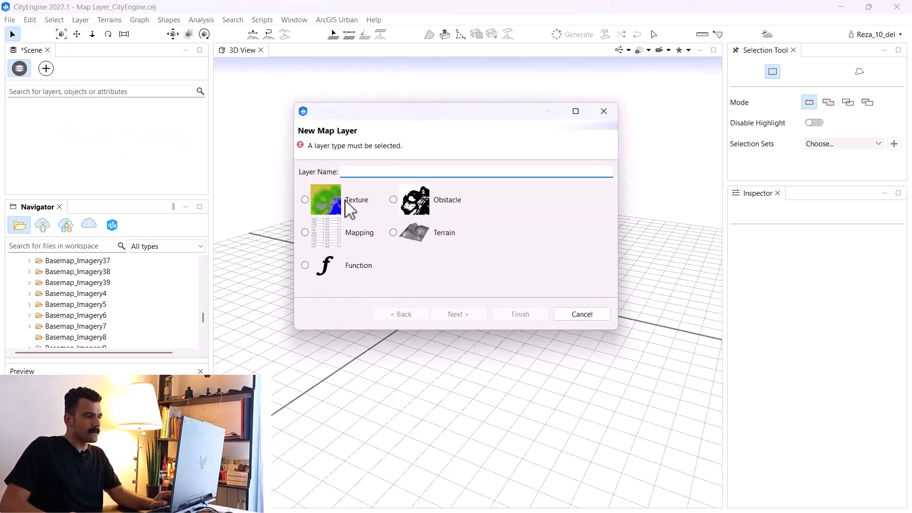
{"action": "left_click", "coordinate": [304, 200]}
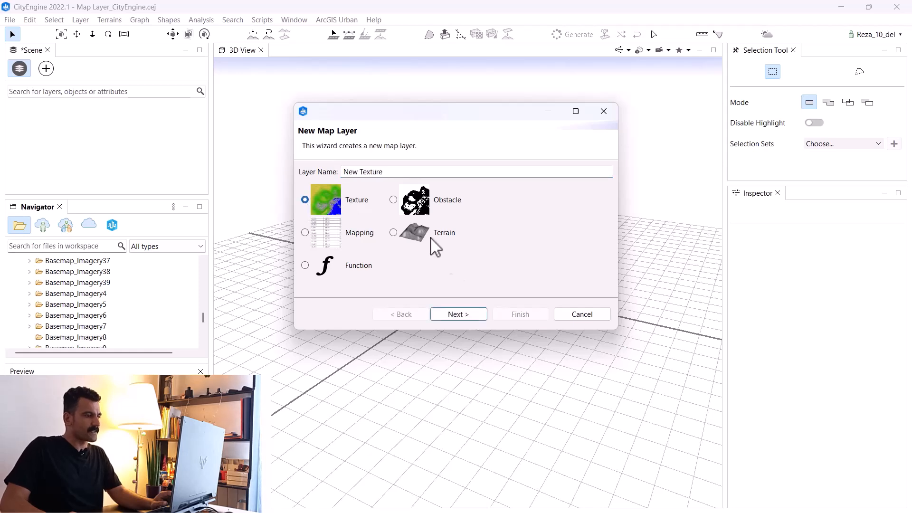
{"action": "left_click", "coordinate": [459, 315]}
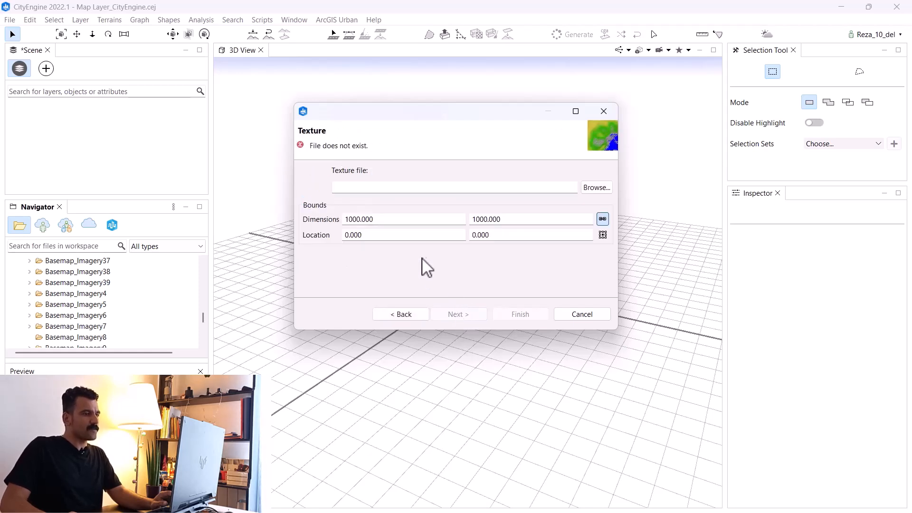
Try unlinking the width and height dimensions in the new texture's bounds.
{"action": "left_click_drag", "start_coordinate": [391, 219], "coordinate": [343, 220]}
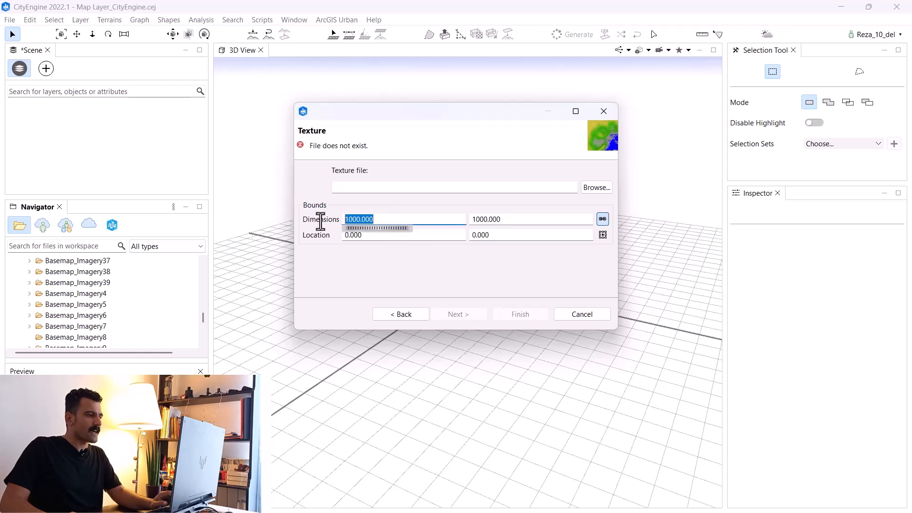
{"action": "left_click_drag", "start_coordinate": [508, 219], "coordinate": [452, 223]}
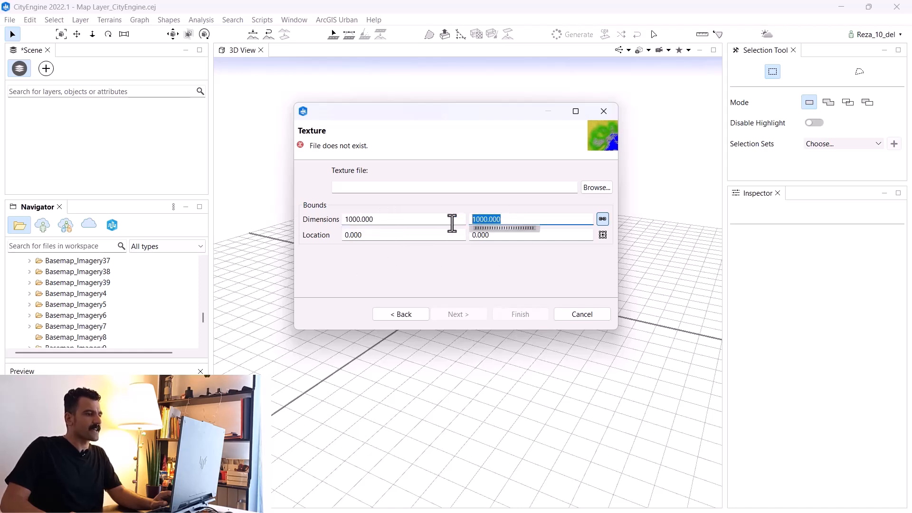
{"action": "left_click", "coordinate": [603, 221]}
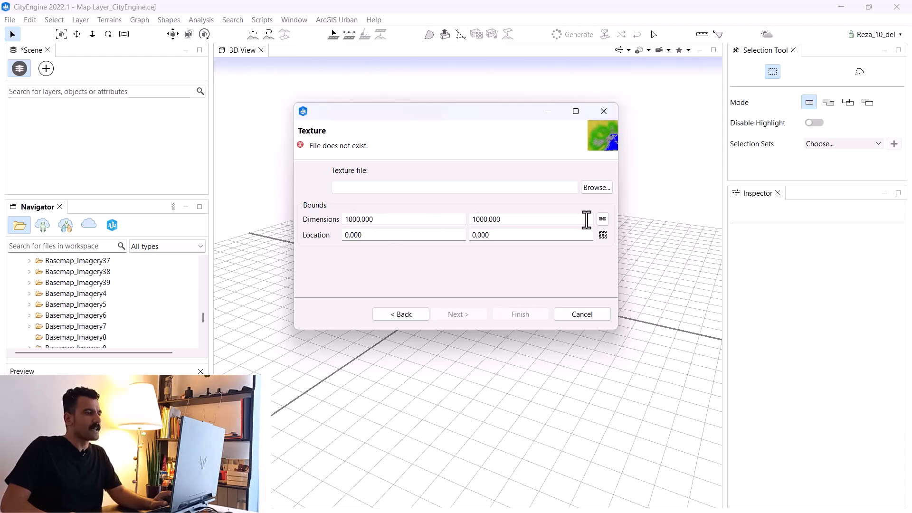
Load CityEngine.jpg from the maps folder of new_project as the layer's texture file.
{"action": "left_click", "coordinate": [598, 188]}
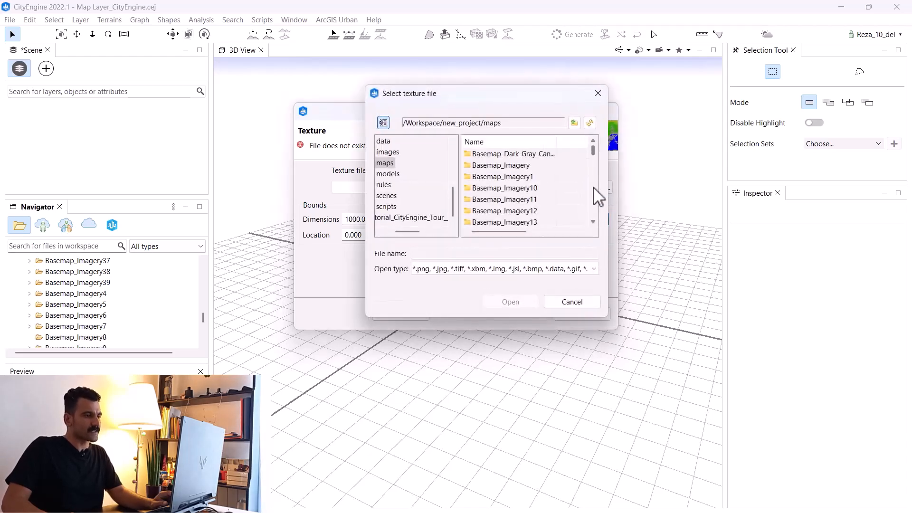
{"action": "left_click_drag", "start_coordinate": [412, 233], "coordinate": [388, 232]}
{"action": "scroll", "coordinate": [413, 169], "scroll_direction": "up", "scroll_amount": 2}
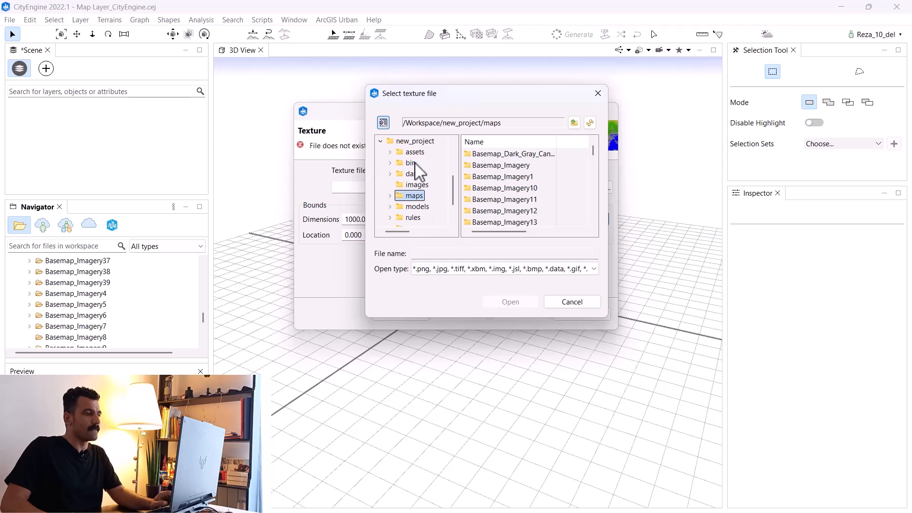
{"action": "left_click", "coordinate": [416, 174]}
{"action": "scroll", "coordinate": [413, 190], "scroll_direction": "down", "scroll_amount": 1}
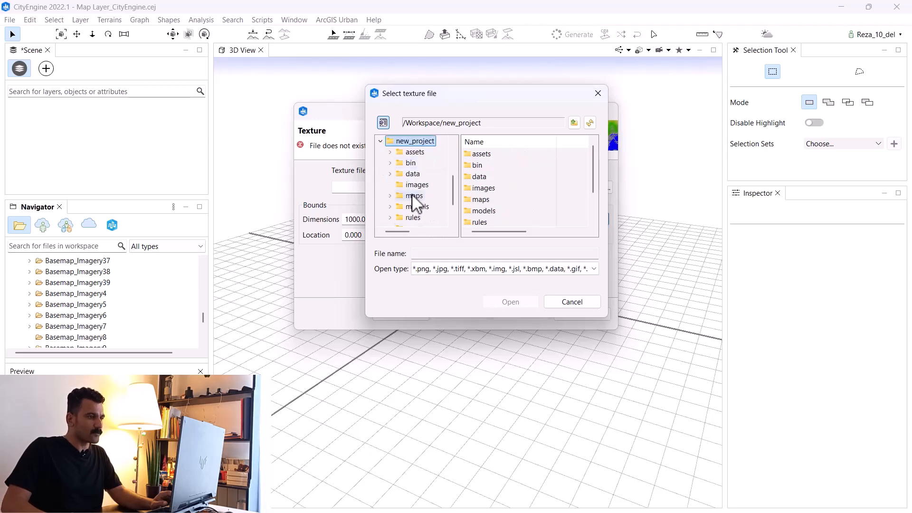
{"action": "left_click", "coordinate": [413, 195]}
{"action": "scroll", "coordinate": [520, 195], "scroll_direction": "down", "scroll_amount": 10}
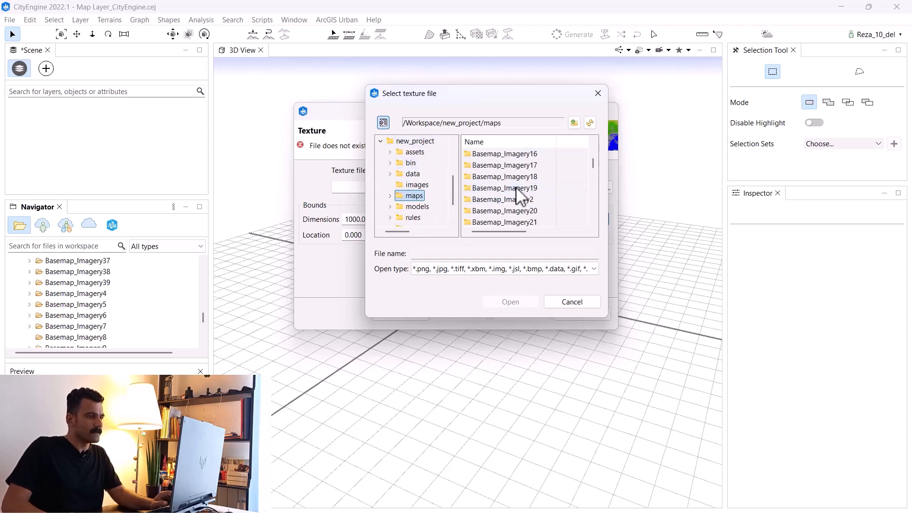
{"action": "scroll", "coordinate": [520, 195], "scroll_direction": "down", "scroll_amount": 5}
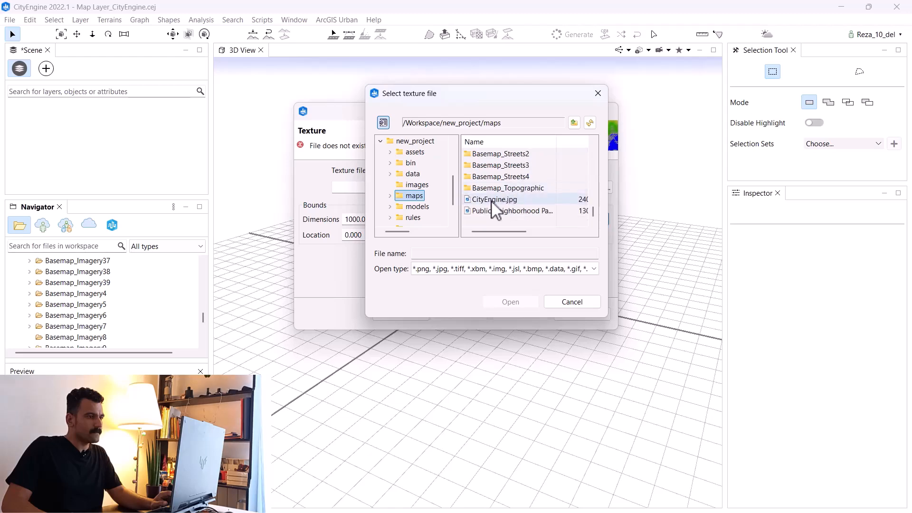
{"action": "left_click", "coordinate": [491, 200]}
{"action": "left_click", "coordinate": [501, 298]}
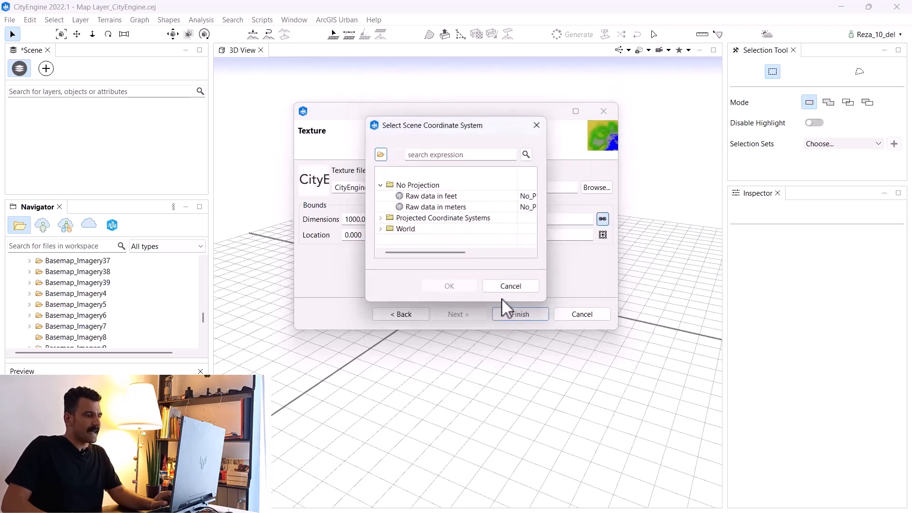
Dismiss the scene coordinate system choice and finish creating the texture layer with 1000 by 1000 dimensions.
{"action": "left_click", "coordinate": [509, 286]}
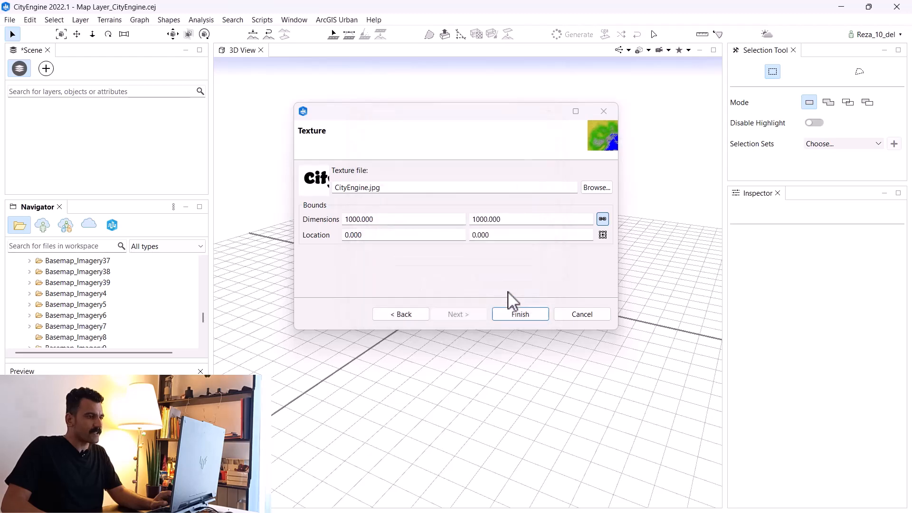
{"action": "left_click", "coordinate": [521, 315]}
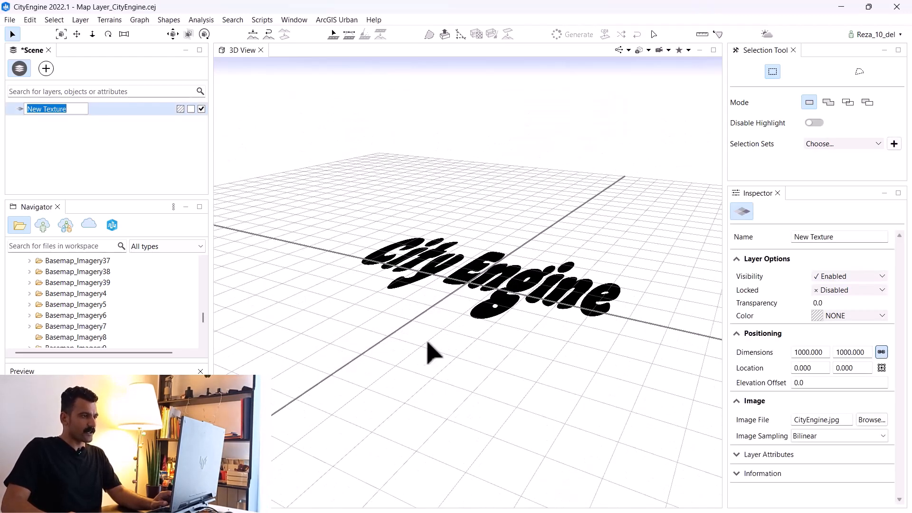
{"action": "left_click_drag", "start_coordinate": [398, 351], "coordinate": [462, 439]}
{"action": "scroll", "coordinate": [433, 280], "scroll_direction": "up", "scroll_amount": 1}
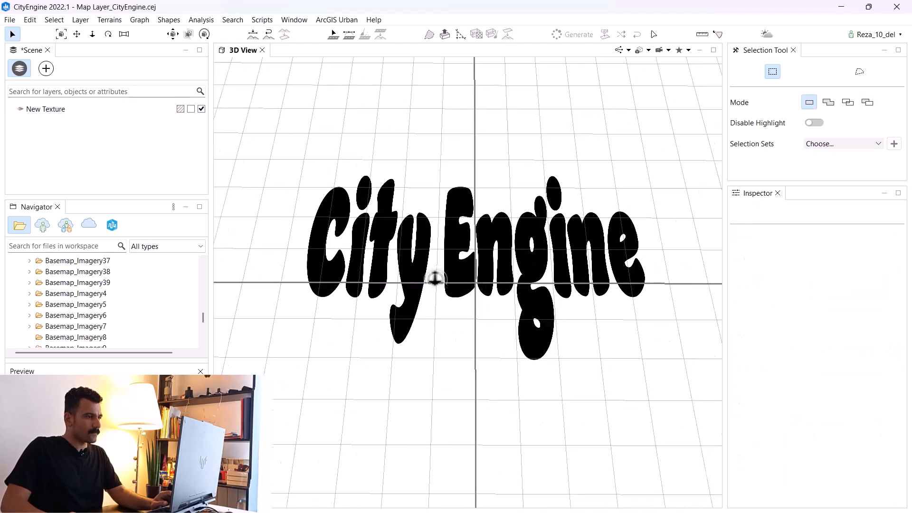
Select the New Texture layer and set its first dimension to 2000 with both dimensions linked.
{"action": "left_click", "coordinate": [36, 111]}
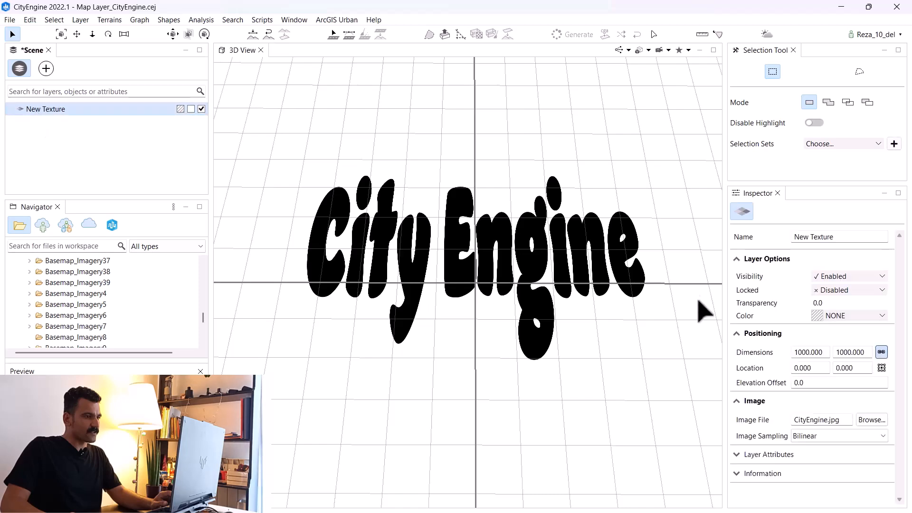
{"action": "left_click_drag", "start_coordinate": [727, 291], "coordinate": [628, 291]}
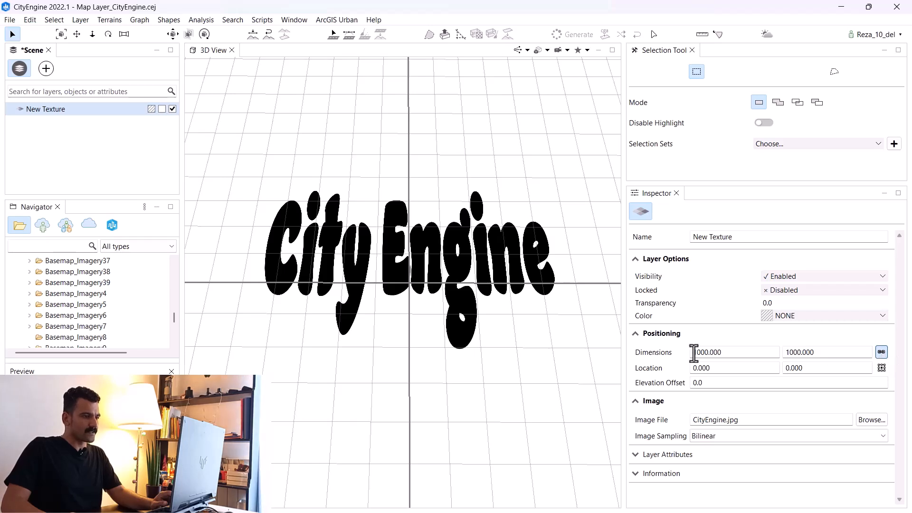
{"action": "left_click_drag", "start_coordinate": [696, 354], "coordinate": [683, 355]}
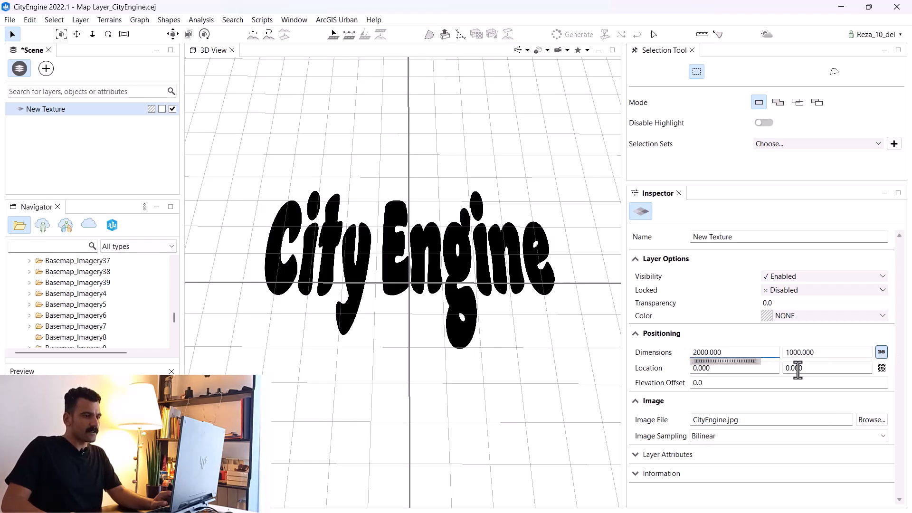
Unlink the New Texture layer's dimensions and set the first one to 3000.
{"action": "left_click", "coordinate": [881, 353]}
{"action": "left_click_drag", "start_coordinate": [697, 354], "coordinate": [689, 355]}
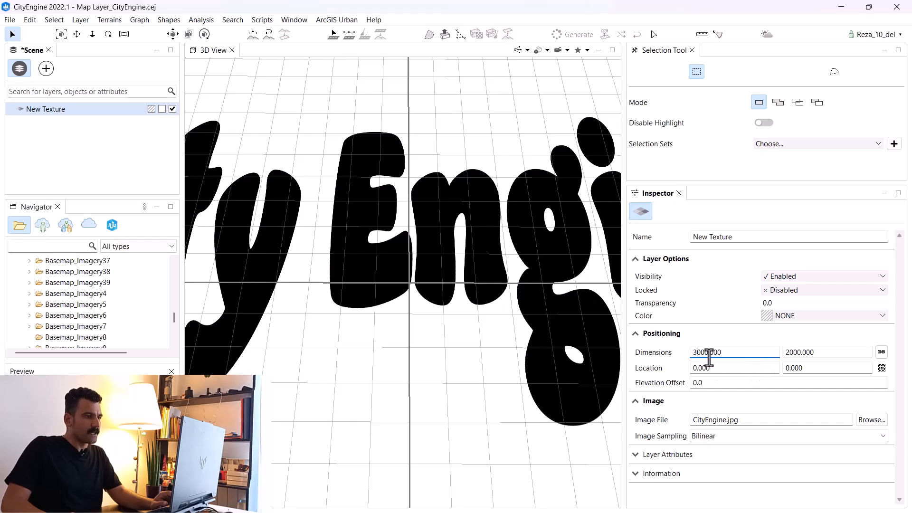
{"action": "scroll", "coordinate": [544, 328], "scroll_direction": "down", "scroll_amount": 5}
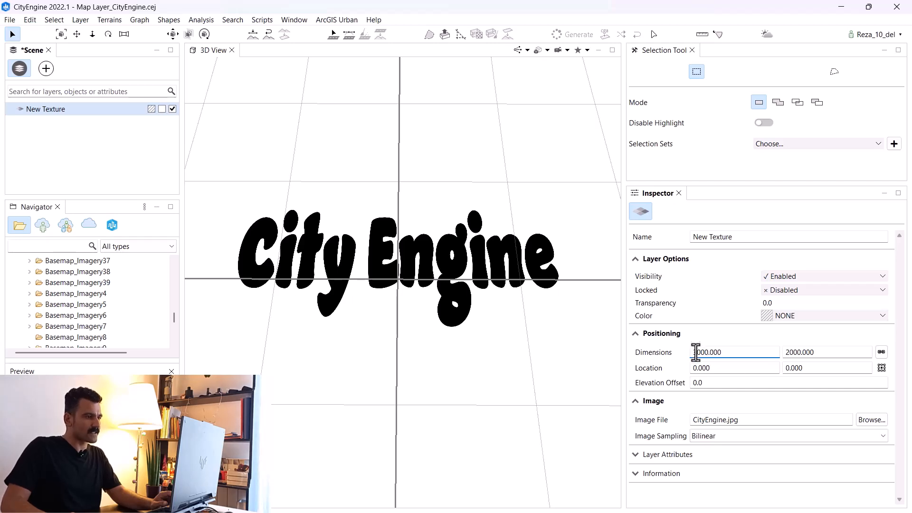
Link the New Texture layer's dimensions again and set the first one to 2000.
{"action": "left_click_drag", "start_coordinate": [698, 353], "coordinate": [689, 352]}
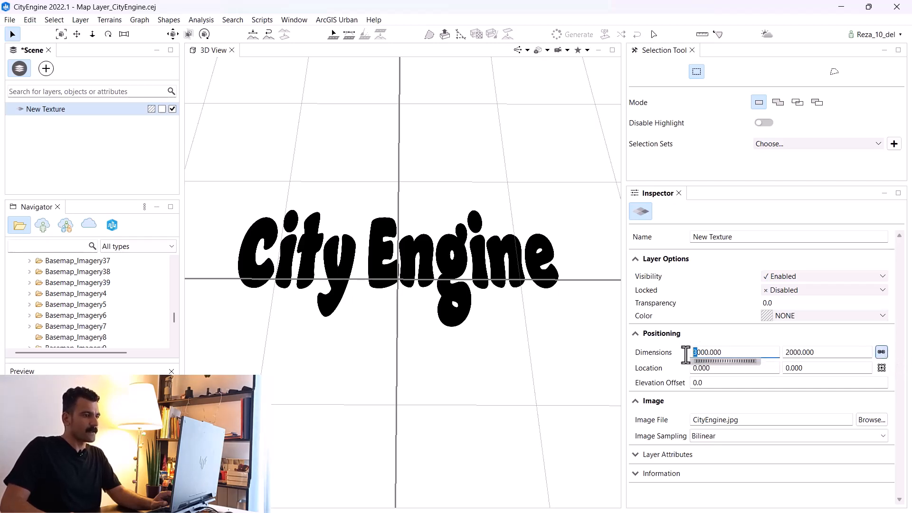
{"action": "type", "text": "2"}
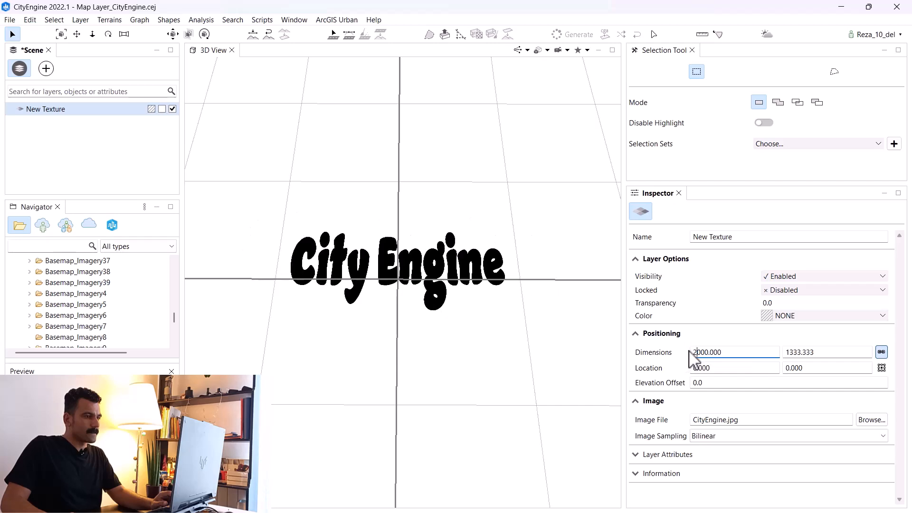
{"action": "left_click", "coordinate": [442, 361]}
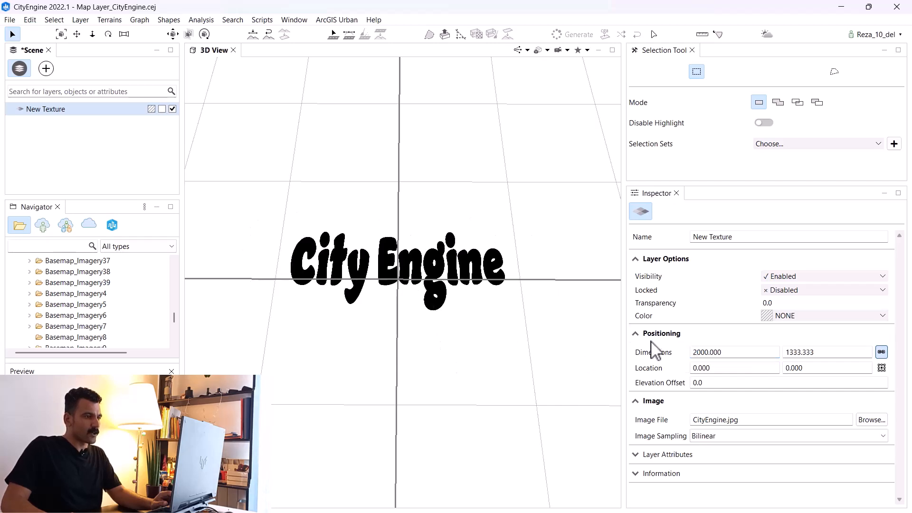
Switch the viewport layout to include a Top View and close the 3D View, leaving only the top viewport.
{"action": "left_click_drag", "start_coordinate": [624, 336], "coordinate": [715, 336]}
{"action": "scroll", "coordinate": [426, 348], "scroll_direction": "down", "scroll_amount": 4}
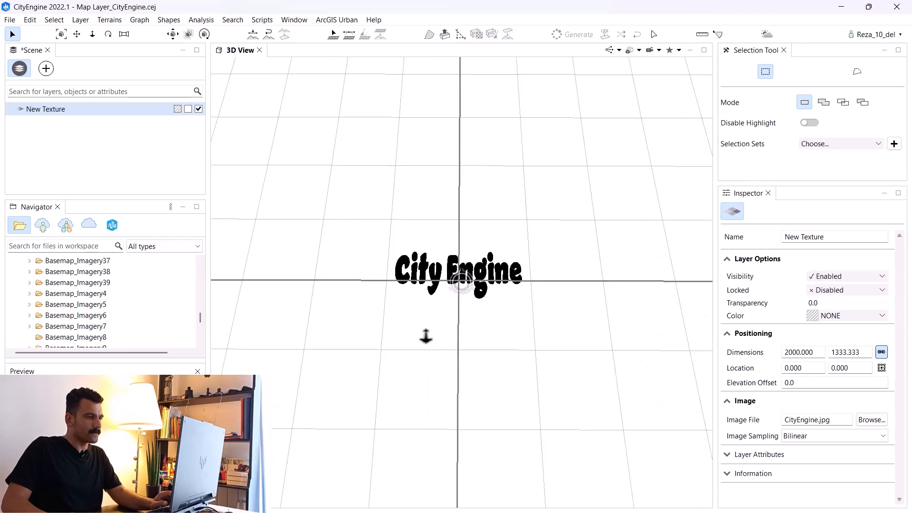
{"action": "scroll", "coordinate": [472, 268], "scroll_direction": "up", "scroll_amount": 5}
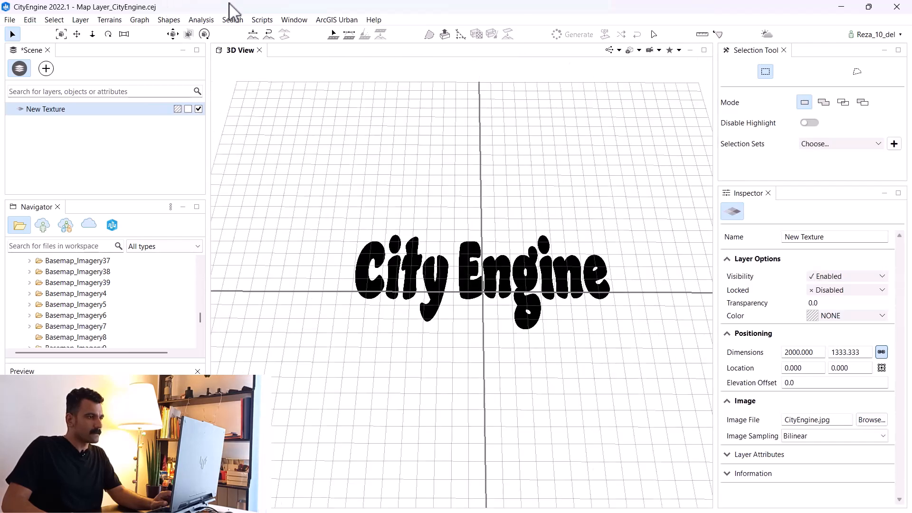
{"action": "left_click", "coordinate": [291, 19]}
{"action": "mouse_move", "coordinate": [352, 34]}
{"action": "left_click", "coordinate": [446, 58]}
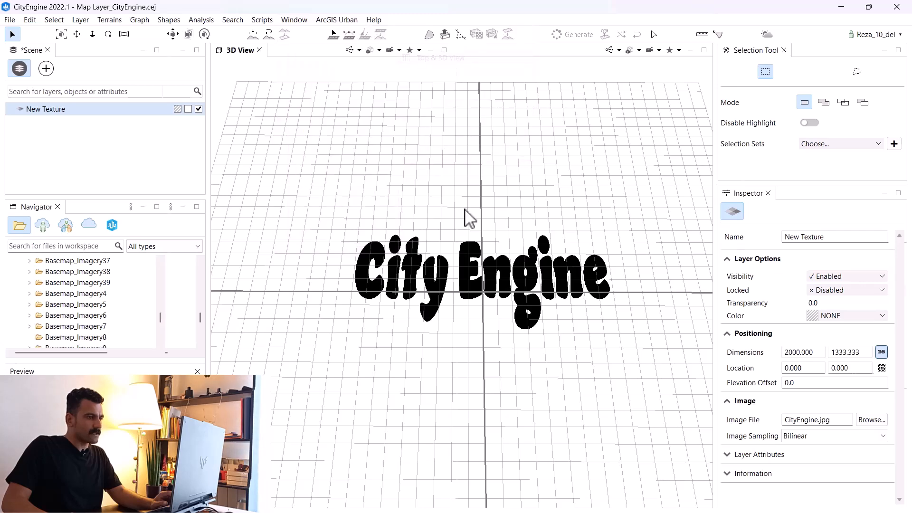
{"action": "scroll", "coordinate": [272, 285], "scroll_direction": "down", "scroll_amount": 3}
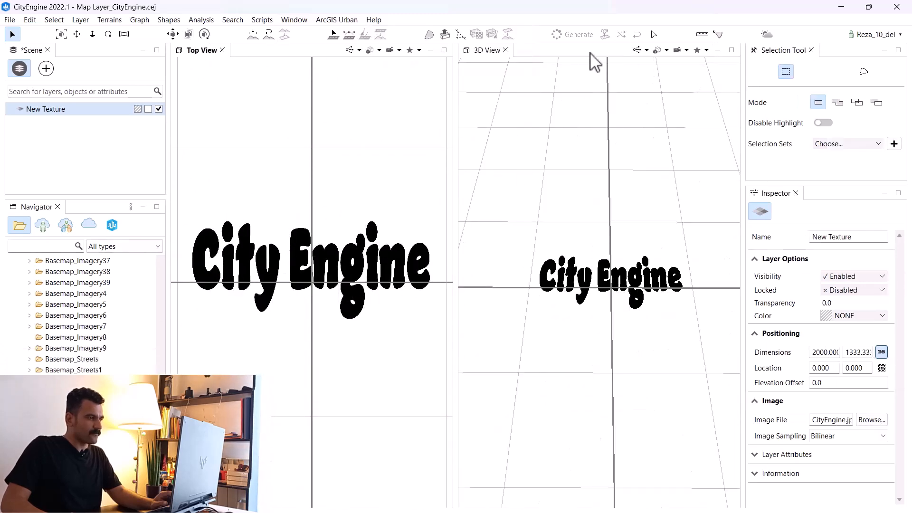
{"action": "left_click", "coordinate": [506, 50]}
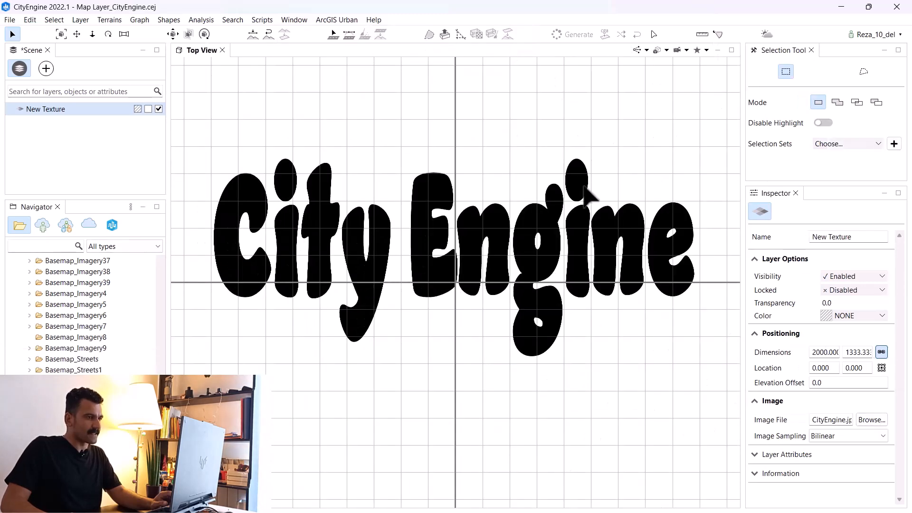
Hide the grid in the Top View.
{"action": "left_click", "coordinate": [687, 50]}
{"action": "left_click", "coordinate": [707, 346]}
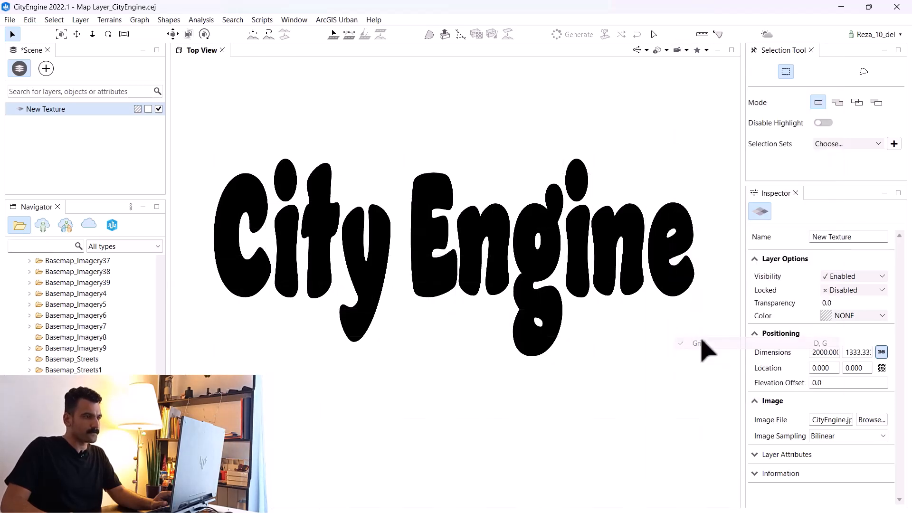
Start a polygonal street at the upper tip of the letter C's lower lobe and trace down the lobe's outer right edge.
{"action": "left_click", "coordinate": [333, 35]}
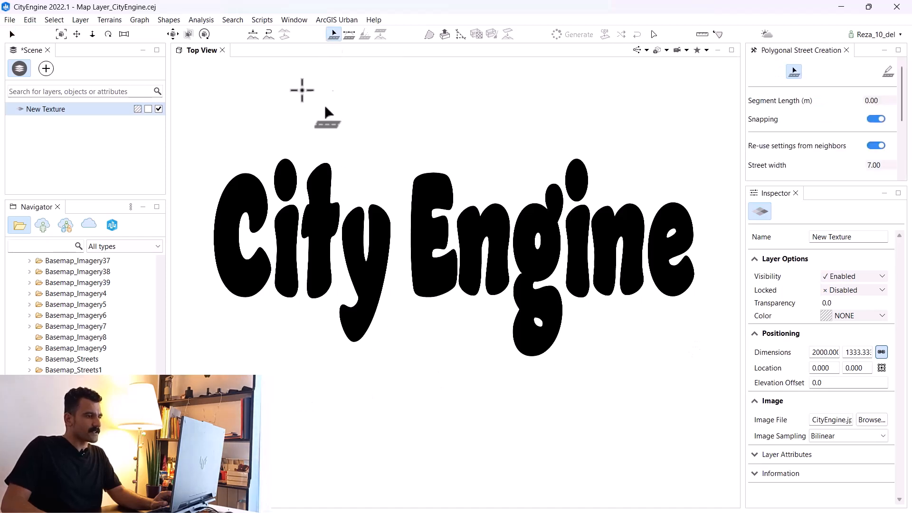
{"action": "scroll", "coordinate": [193, 220], "scroll_direction": "up", "scroll_amount": 10}
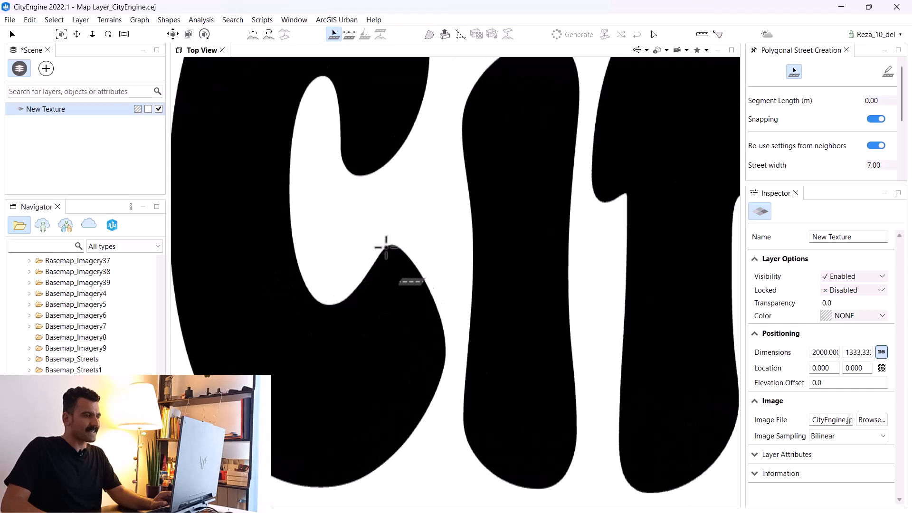
{"action": "scroll", "coordinate": [389, 247], "scroll_direction": "up", "scroll_amount": 5}
{"action": "left_click", "coordinate": [402, 238]}
{"action": "left_click", "coordinate": [420, 251]}
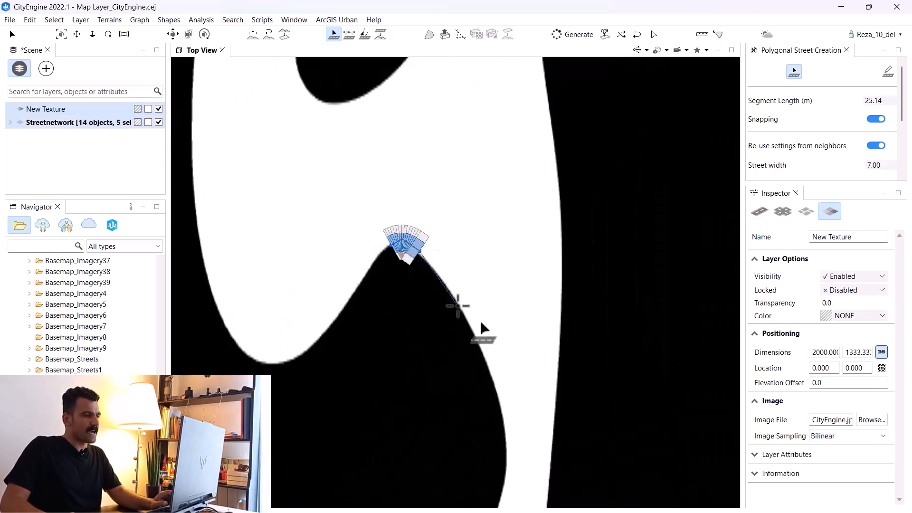
{"action": "left_click", "coordinate": [459, 303]}
{"action": "left_click", "coordinate": [502, 405]}
{"action": "scroll", "coordinate": [529, 380], "scroll_direction": "down", "scroll_amount": 5}
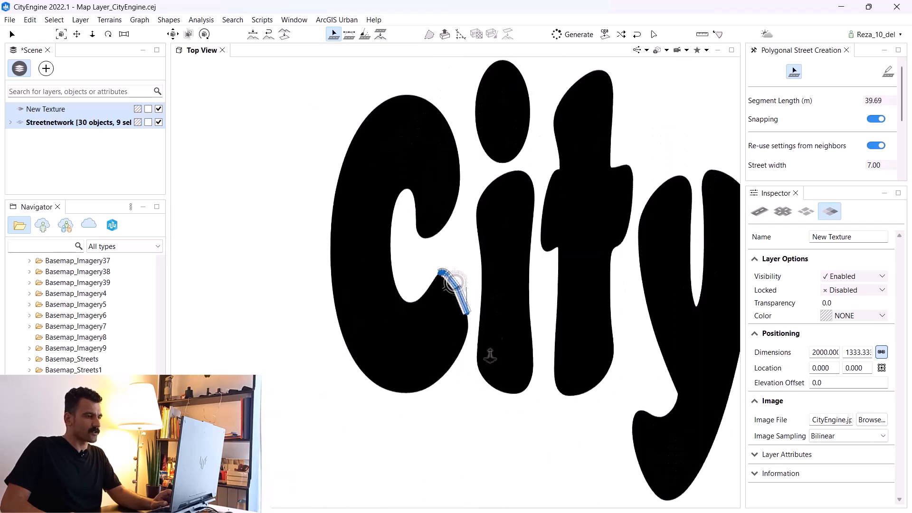
{"action": "scroll", "coordinate": [495, 332], "scroll_direction": "up", "scroll_amount": 5}
{"action": "left_click", "coordinate": [444, 256]}
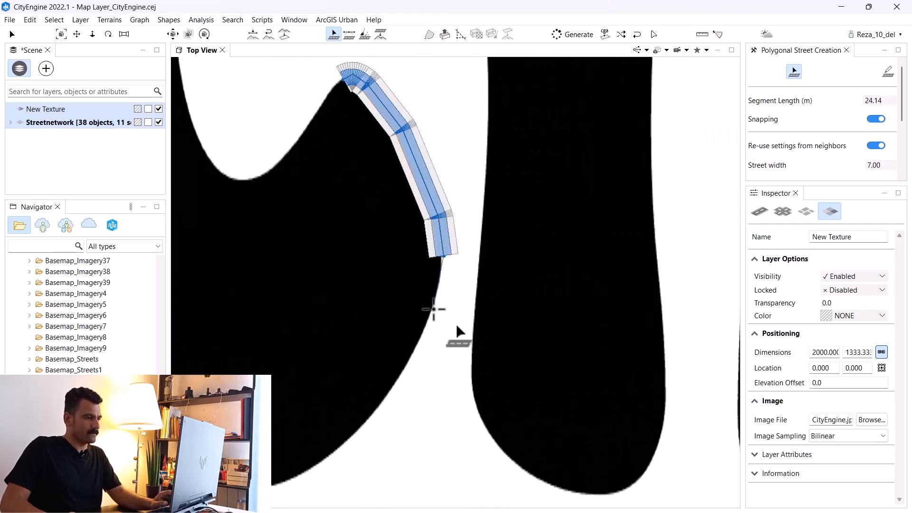
{"action": "left_click", "coordinate": [434, 309]}
{"action": "left_click", "coordinate": [400, 380]}
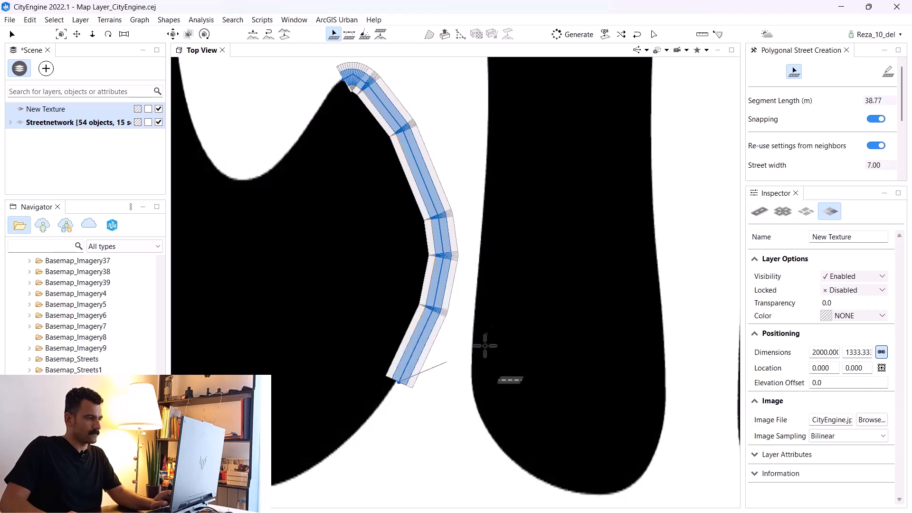
Continue the street around the bottom curve of the letter C to its lower-left side.
{"action": "scroll", "coordinate": [416, 369], "scroll_direction": "down", "scroll_amount": 5}
{"action": "scroll", "coordinate": [433, 291], "scroll_direction": "up", "scroll_amount": 5}
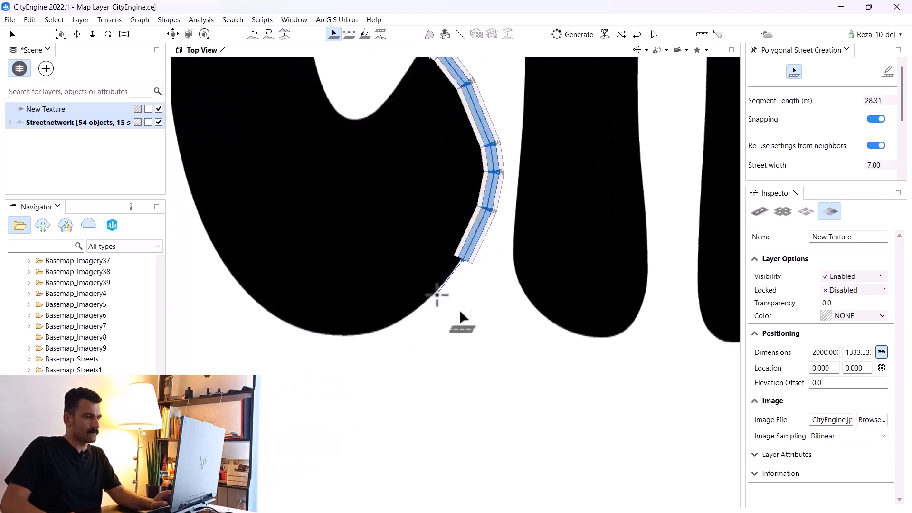
{"action": "left_click", "coordinate": [436, 296]}
{"action": "left_click", "coordinate": [388, 327]}
{"action": "left_click", "coordinate": [341, 335]}
{"action": "left_click", "coordinate": [287, 324]}
{"action": "left_click", "coordinate": [235, 280]}
Continue the street up the outer left edge of the letter C to its upper-left shoulder.
{"action": "scroll", "coordinate": [301, 349], "scroll_direction": "down", "scroll_amount": 5}
{"action": "scroll", "coordinate": [340, 191], "scroll_direction": "up", "scroll_amount": 1}
{"action": "scroll", "coordinate": [341, 191], "scroll_direction": "up", "scroll_amount": 3}
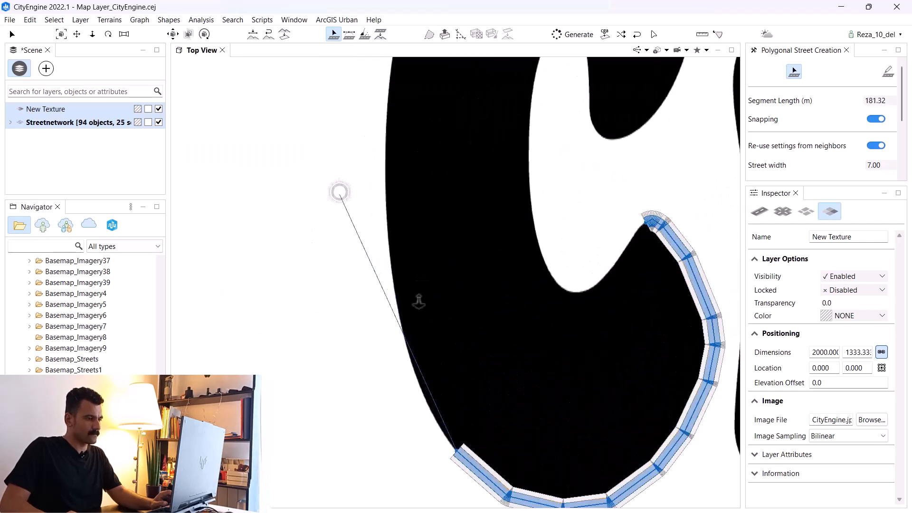
{"action": "left_click", "coordinate": [419, 393]}
{"action": "left_click", "coordinate": [391, 268]}
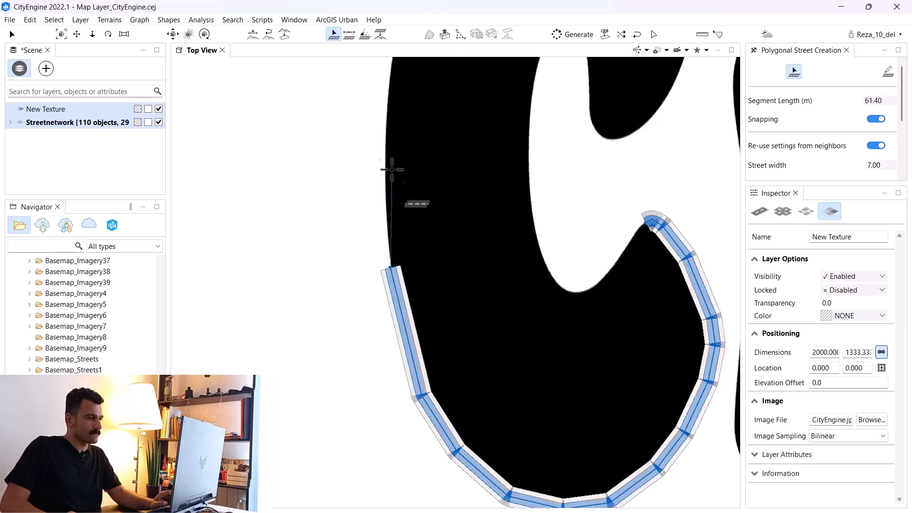
{"action": "left_click", "coordinate": [386, 116]}
{"action": "scroll", "coordinate": [389, 250], "scroll_direction": "down", "scroll_amount": 3}
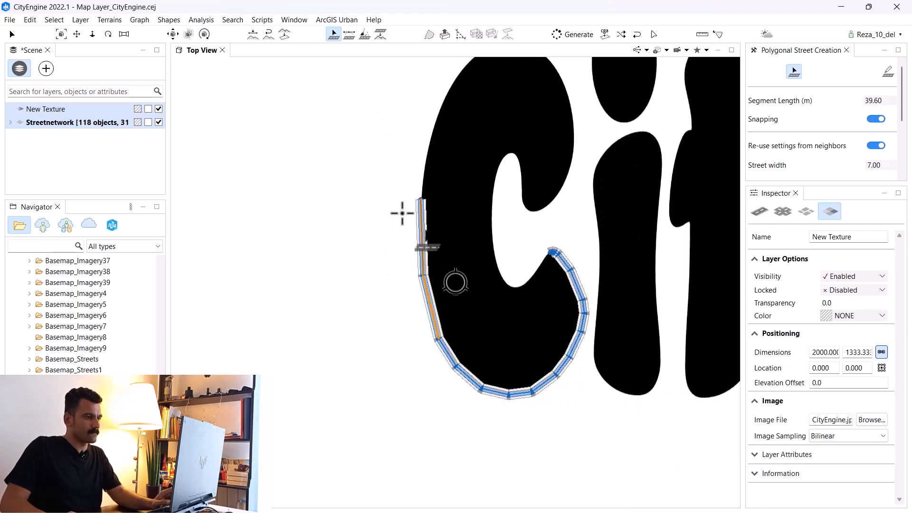
{"action": "scroll", "coordinate": [407, 138], "scroll_direction": "up", "scroll_amount": 3}
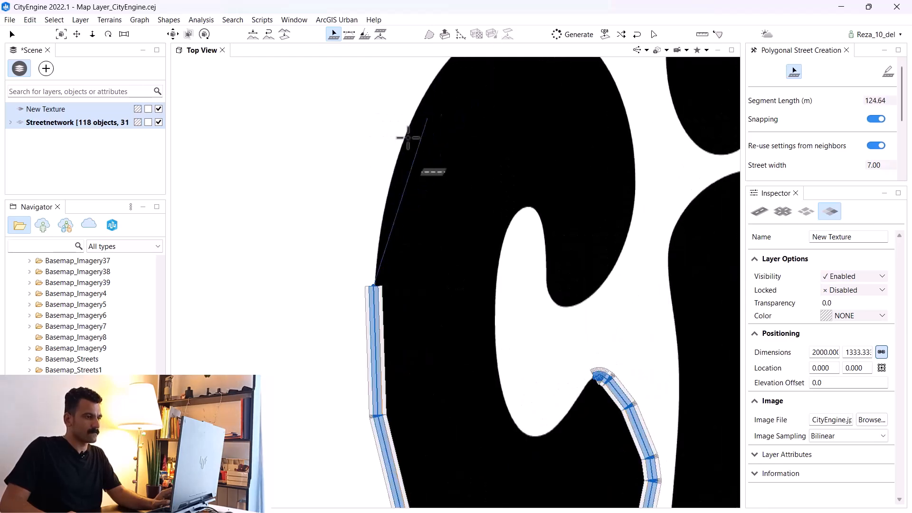
{"action": "left_click", "coordinate": [393, 158]}
{"action": "left_click", "coordinate": [437, 72]}
Continue the street over the top curve of the letter C and down to its upper-right shoulder.
{"action": "scroll", "coordinate": [377, 225], "scroll_direction": "down", "scroll_amount": 3}
{"action": "scroll", "coordinate": [377, 225], "scroll_direction": "up", "scroll_amount": 5}
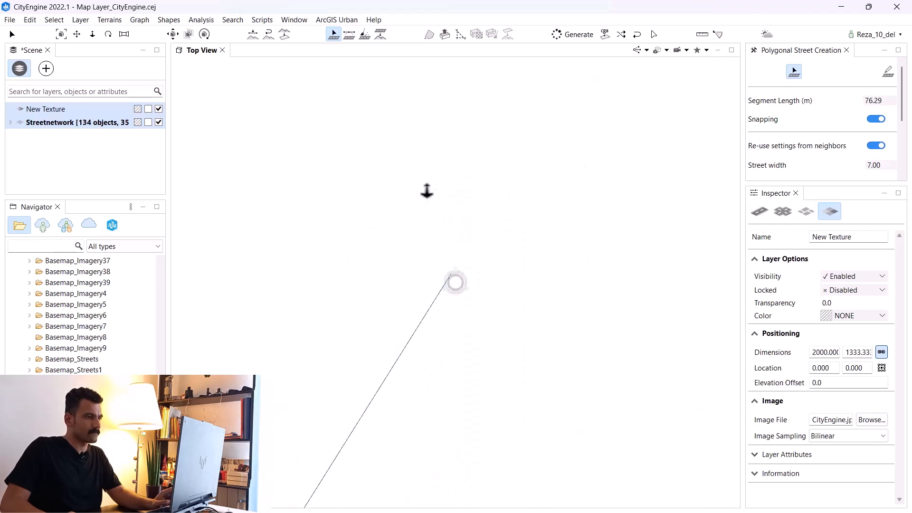
{"action": "scroll", "coordinate": [454, 282], "scroll_direction": "down", "scroll_amount": 4}
{"action": "scroll", "coordinate": [430, 371], "scroll_direction": "up", "scroll_amount": 1}
{"action": "left_click", "coordinate": [402, 381]}
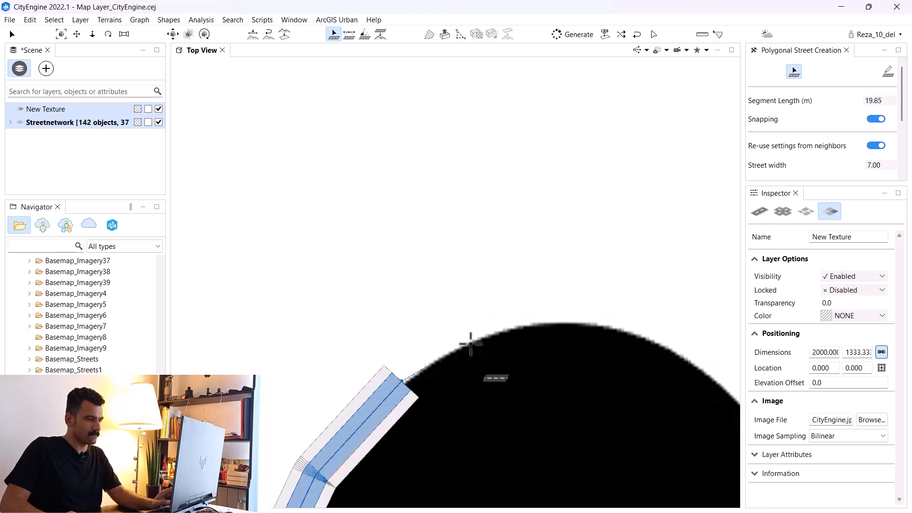
{"action": "left_click", "coordinate": [493, 333]}
{"action": "left_click", "coordinate": [585, 320]}
{"action": "scroll", "coordinate": [541, 323], "scroll_direction": "down", "scroll_amount": 3}
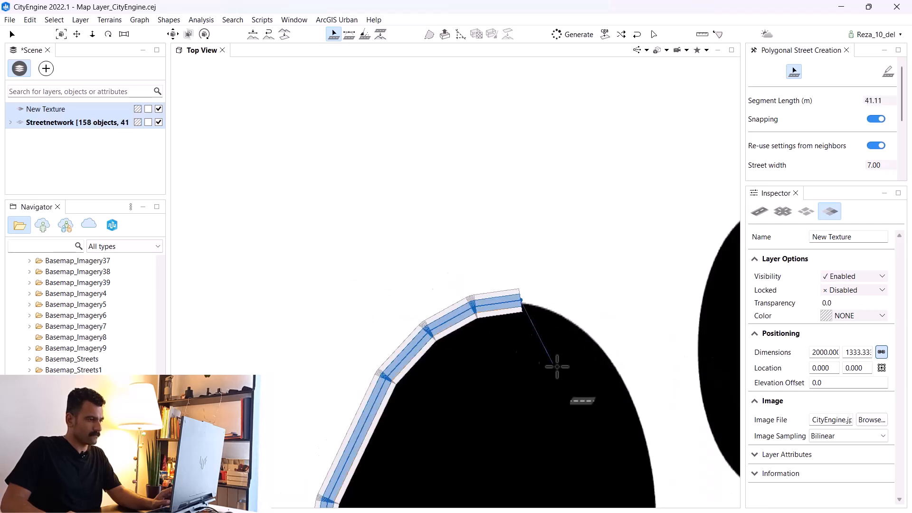
{"action": "scroll", "coordinate": [550, 363], "scroll_direction": "up", "scroll_amount": 2}
{"action": "left_click", "coordinate": [555, 270]}
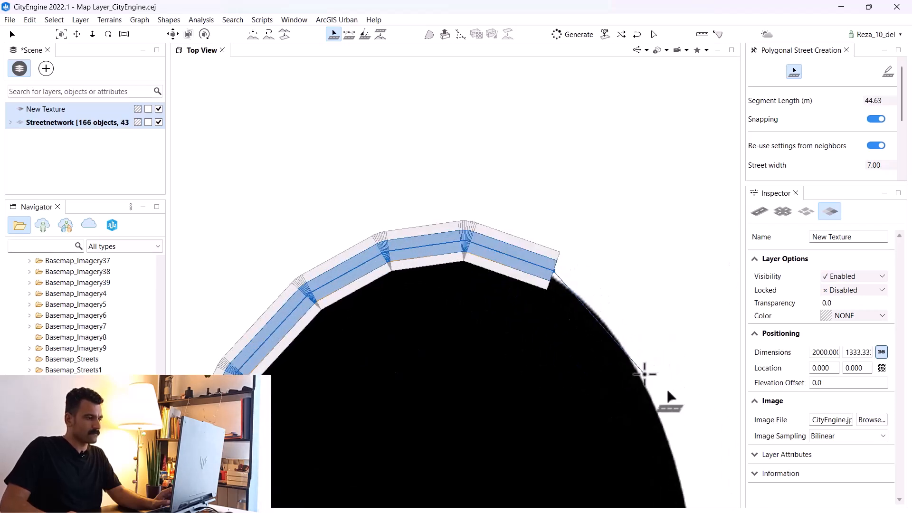
{"action": "left_click", "coordinate": [644, 374]}
Continue the street down the outer right edge of the letter C's upper lobe.
{"action": "scroll", "coordinate": [393, 224], "scroll_direction": "down", "scroll_amount": 3}
{"action": "scroll", "coordinate": [546, 438], "scroll_direction": "up", "scroll_amount": 2}
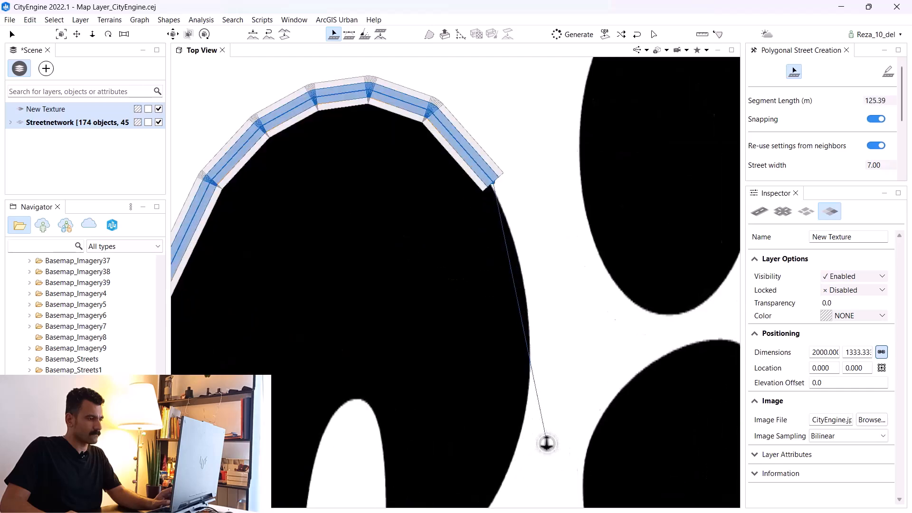
{"action": "left_click", "coordinate": [524, 262]}
{"action": "left_click", "coordinate": [531, 360]}
{"action": "left_click", "coordinate": [522, 444]}
Continue the street around the rounded lower end of the letter C's upper lobe to its inner side.
{"action": "scroll", "coordinate": [523, 316], "scroll_direction": "down", "scroll_amount": 3}
{"action": "scroll", "coordinate": [492, 411], "scroll_direction": "up", "scroll_amount": 3}
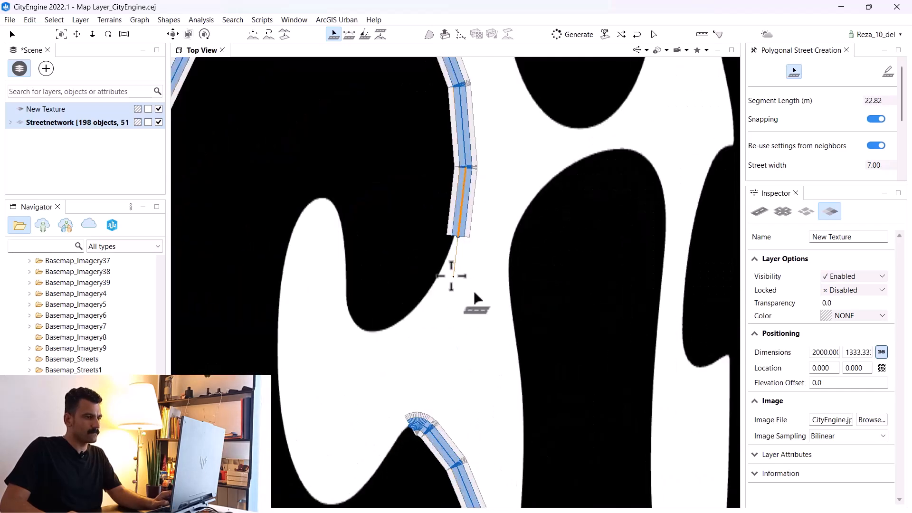
{"action": "left_click", "coordinate": [426, 299]}
{"action": "left_click", "coordinate": [386, 328]}
{"action": "left_click", "coordinate": [366, 327]}
{"action": "left_click", "coordinate": [348, 312]}
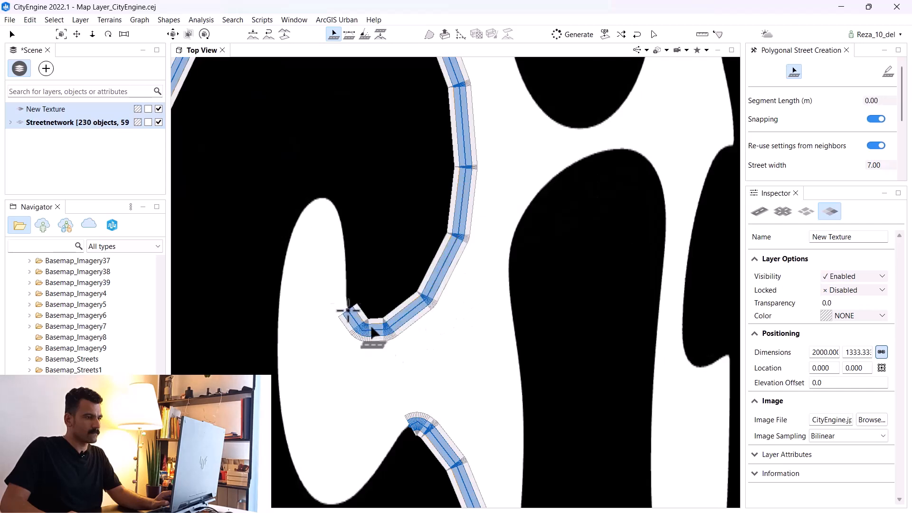
Trace the street around the top of the letter C's inner opening and down the opening's left edge.
{"action": "left_click", "coordinate": [346, 246]}
{"action": "left_click", "coordinate": [335, 194]}
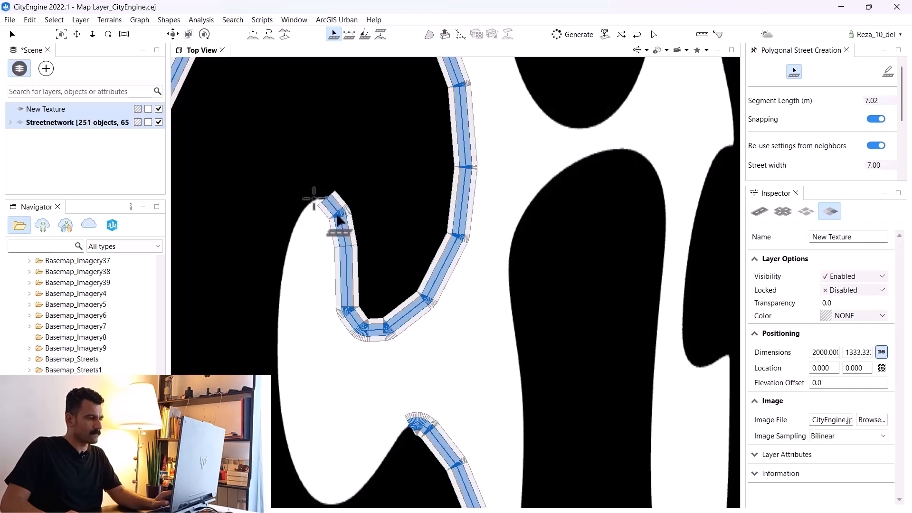
{"action": "left_click", "coordinate": [295, 228]}
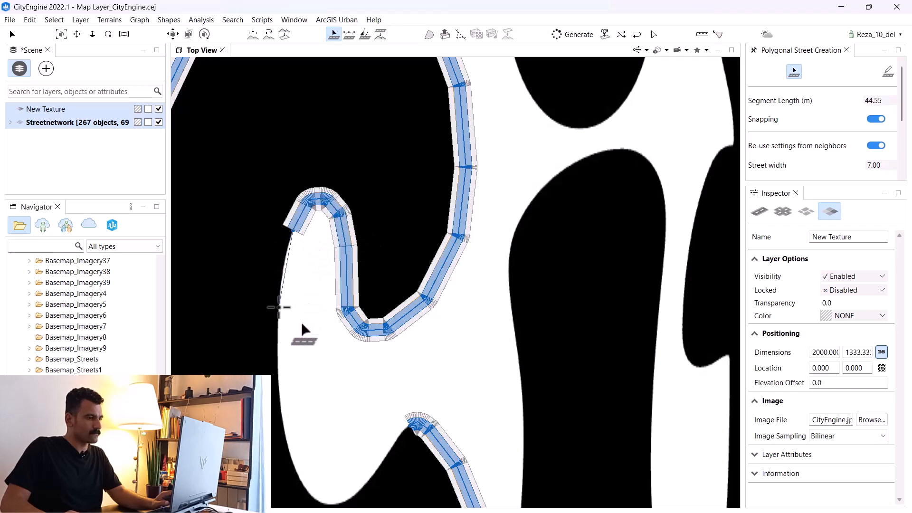
{"action": "left_click", "coordinate": [278, 306]}
{"action": "left_click", "coordinate": [283, 395]}
Trace the bottom of the letter C's inner opening and close the street loop at its starting tip.
{"action": "scroll", "coordinate": [291, 315], "scroll_direction": "down", "scroll_amount": 5}
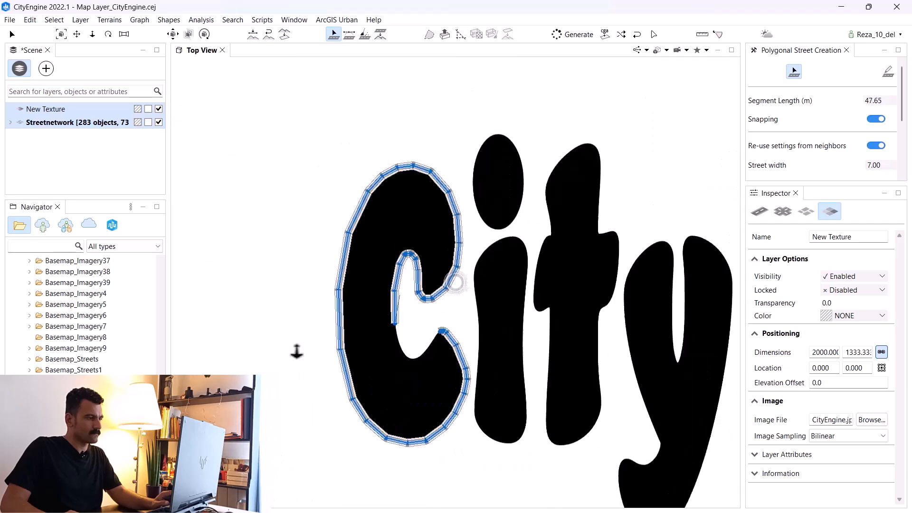
{"action": "scroll", "coordinate": [397, 407], "scroll_direction": "up", "scroll_amount": 5}
{"action": "left_click", "coordinate": [401, 260]}
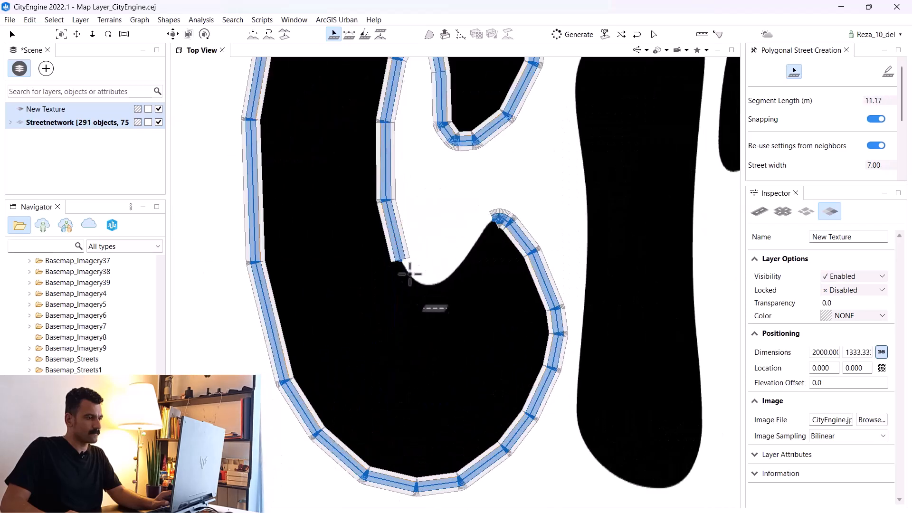
{"action": "left_click", "coordinate": [418, 283]}
{"action": "left_click", "coordinate": [439, 284]}
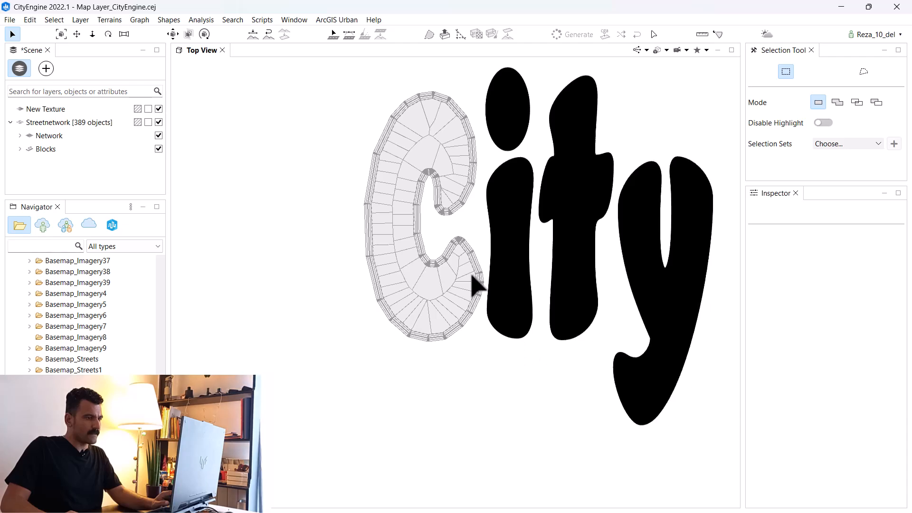
Set the subdivision type of the block inside the letter C to Offset Subdivision and deselect the block.
{"action": "scroll", "coordinate": [456, 278], "scroll_direction": "up", "scroll_amount": 5}
{"action": "scroll", "coordinate": [447, 273], "scroll_direction": "up", "scroll_amount": 5}
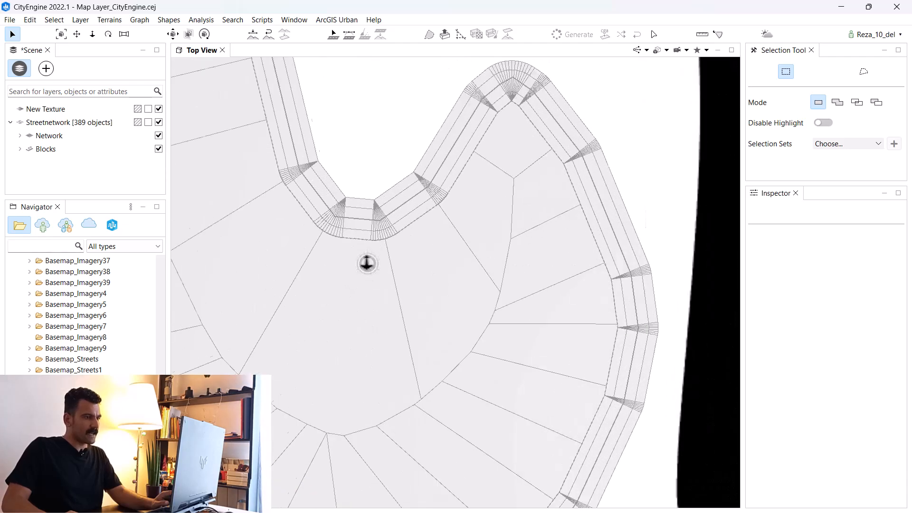
{"action": "left_click", "coordinate": [360, 248]}
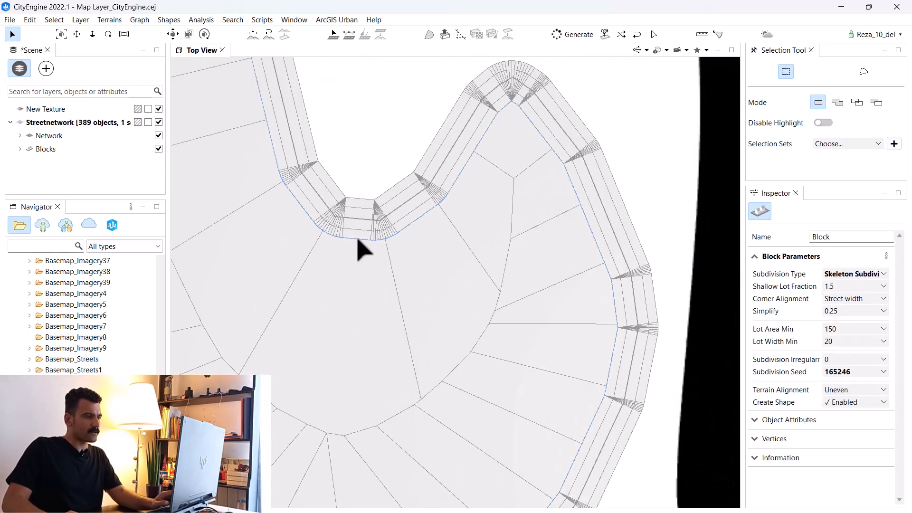
{"action": "left_click", "coordinate": [877, 275]}
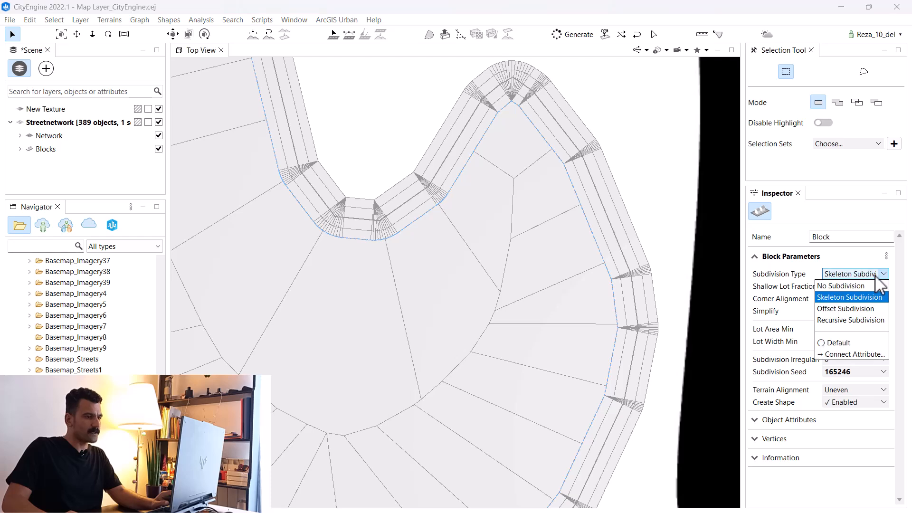
{"action": "left_click", "coordinate": [862, 308]}
{"action": "scroll", "coordinate": [476, 304], "scroll_direction": "down", "scroll_amount": 6}
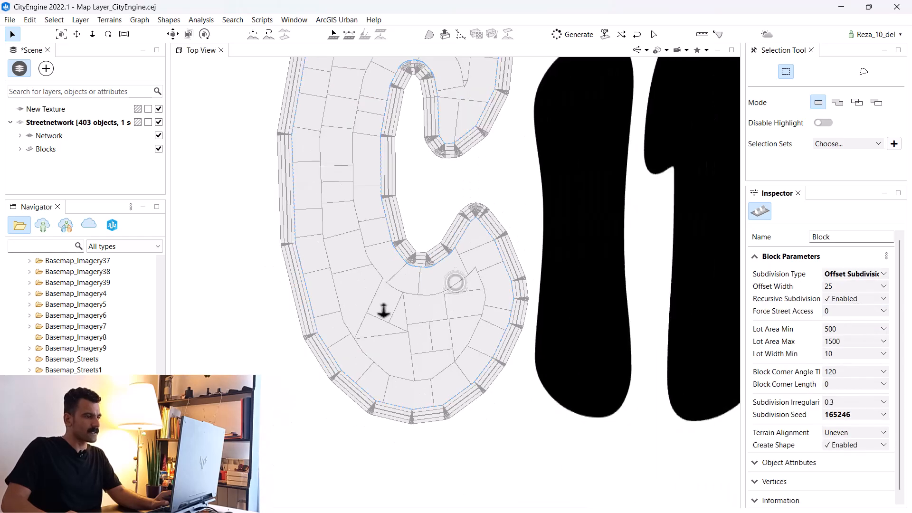
{"action": "left_click", "coordinate": [475, 376]}
Start a new polygonal street at the lower right of the first letter i's stem and trace up its right edge.
{"action": "scroll", "coordinate": [483, 273], "scroll_direction": "up", "scroll_amount": 3}
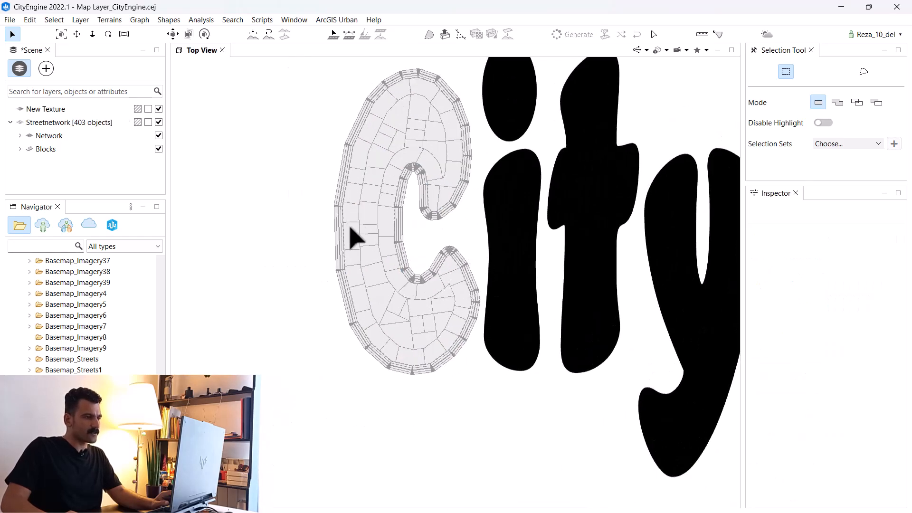
{"action": "scroll", "coordinate": [314, 332], "scroll_direction": "down", "scroll_amount": 3}
{"action": "scroll", "coordinate": [576, 223], "scroll_direction": "up", "scroll_amount": 2}
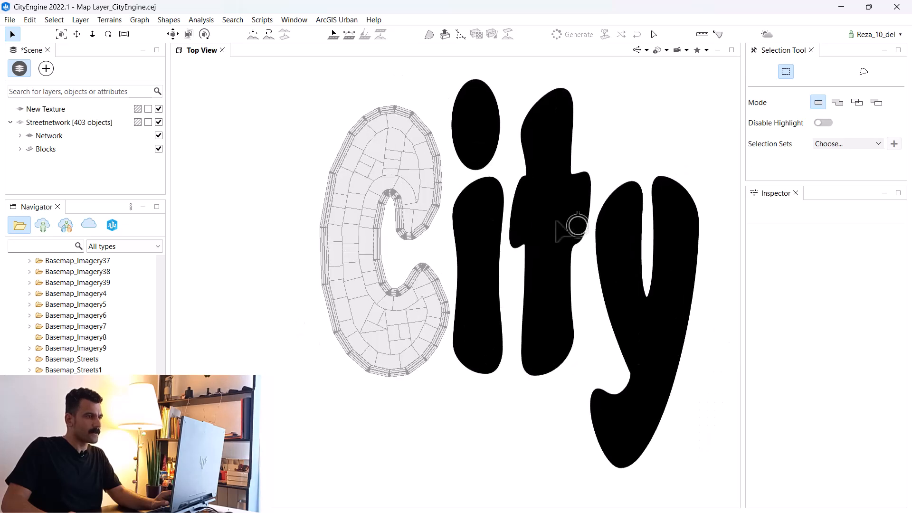
{"action": "left_click", "coordinate": [336, 35]}
{"action": "scroll", "coordinate": [480, 399], "scroll_direction": "up", "scroll_amount": 5}
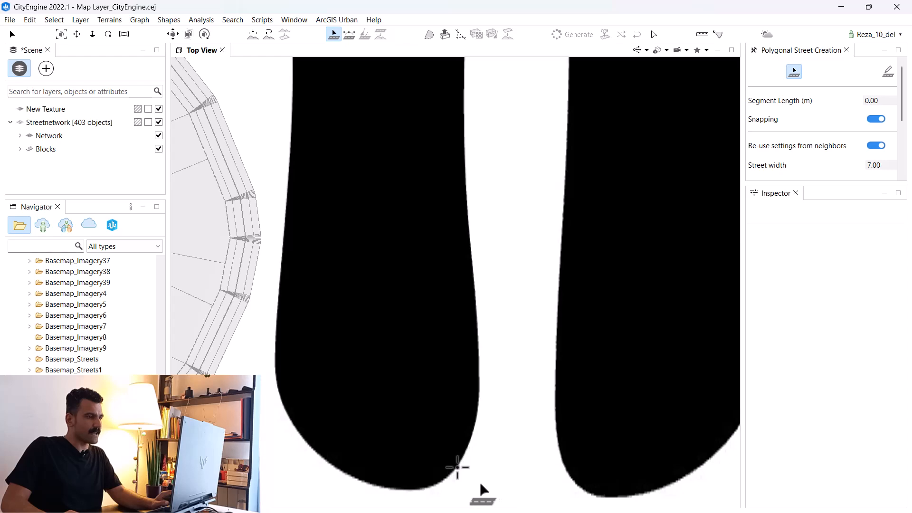
{"action": "left_click", "coordinate": [459, 467]}
{"action": "left_click", "coordinate": [481, 428]}
{"action": "left_click", "coordinate": [480, 381]}
{"action": "scroll", "coordinate": [477, 325], "scroll_direction": "down", "scroll_amount": 3}
{"action": "scroll", "coordinate": [456, 275], "scroll_direction": "up", "scroll_amount": 2}
{"action": "left_click", "coordinate": [457, 236]}
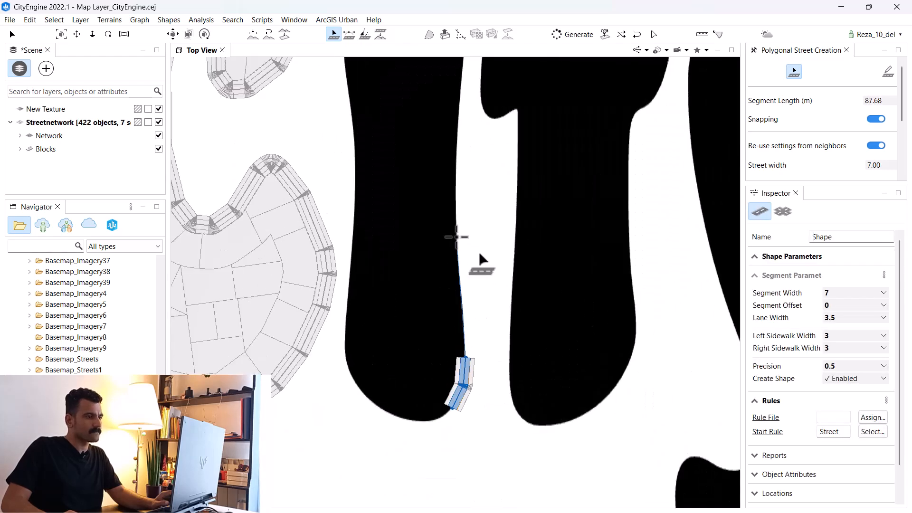
{"action": "left_click", "coordinate": [455, 155]}
Extend the street along the upper right edge of the first letter i's stem toward its rounded top.
{"action": "scroll", "coordinate": [459, 161], "scroll_direction": "up", "scroll_amount": 2}
{"action": "scroll", "coordinate": [459, 160], "scroll_direction": "down", "scroll_amount": 4}
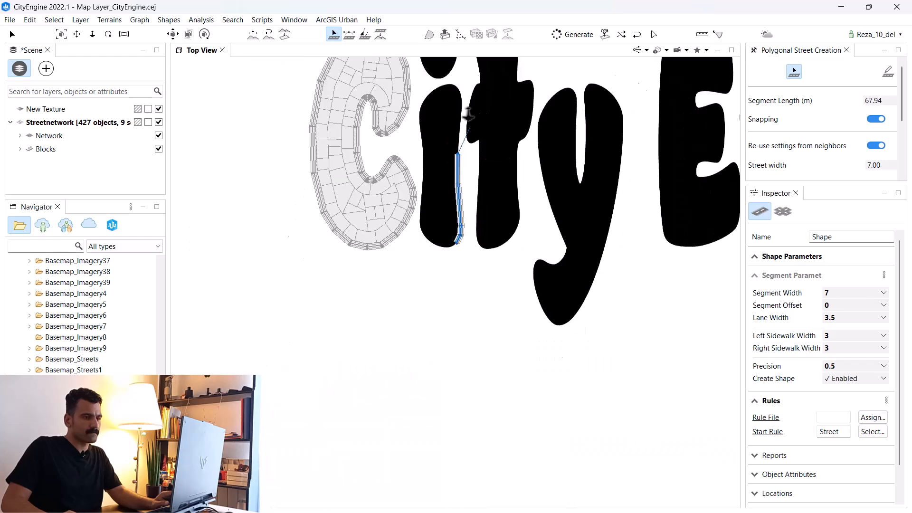
{"action": "scroll", "coordinate": [457, 95], "scroll_direction": "up", "scroll_amount": 3}
{"action": "scroll", "coordinate": [458, 83], "scroll_direction": "up", "scroll_amount": 3}
{"action": "left_click", "coordinate": [453, 126]}
{"action": "left_click", "coordinate": [456, 81]}
Trace the street around the rounded top of the first letter i's stem and down to its upper left side.
{"action": "scroll", "coordinate": [455, 159], "scroll_direction": "up", "scroll_amount": 3}
{"action": "scroll", "coordinate": [455, 159], "scroll_direction": "down", "scroll_amount": 3}
{"action": "scroll", "coordinate": [449, 204], "scroll_direction": "up", "scroll_amount": 5}
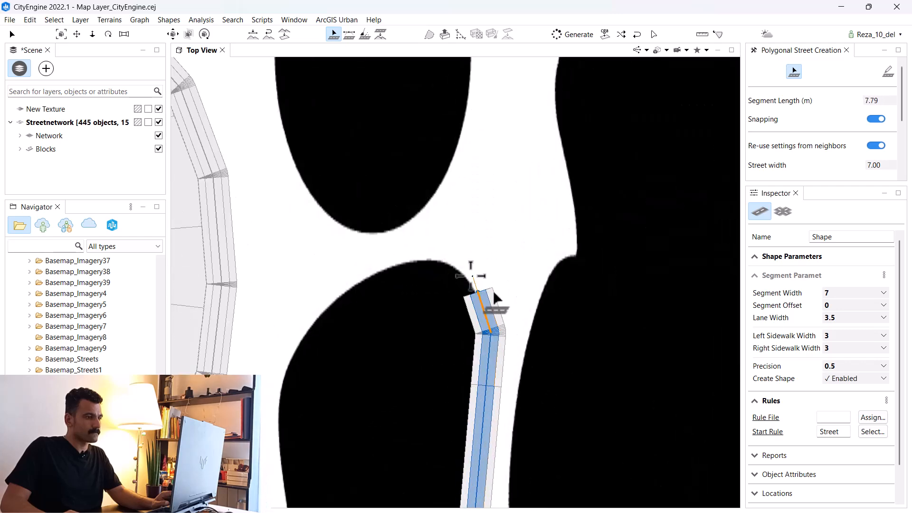
{"action": "left_click", "coordinate": [456, 266]}
{"action": "left_click", "coordinate": [432, 251]}
{"action": "left_click", "coordinate": [382, 265]}
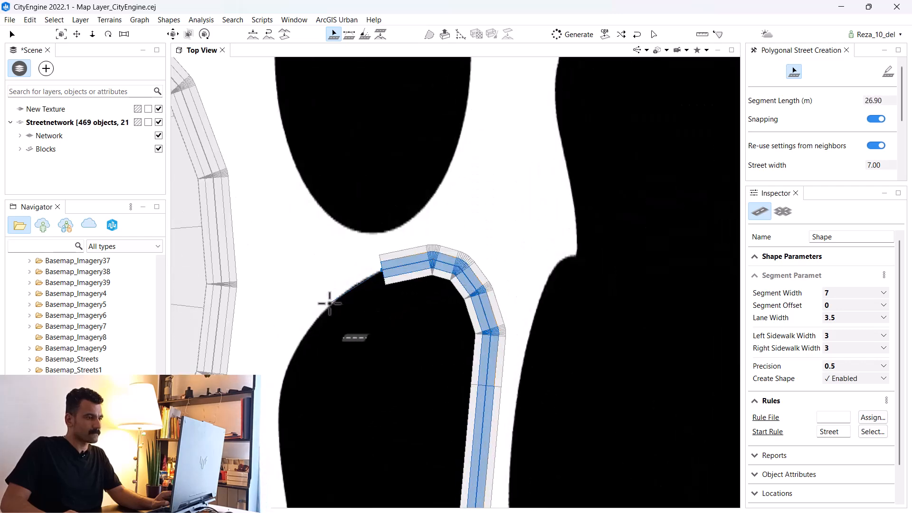
{"action": "left_click", "coordinate": [328, 307]}
{"action": "left_click", "coordinate": [289, 356]}
{"action": "left_click", "coordinate": [284, 389]}
Continue the street down the left edge of the first letter i's stem toward its rounded base.
{"action": "scroll", "coordinate": [278, 336], "scroll_direction": "down", "scroll_amount": 2}
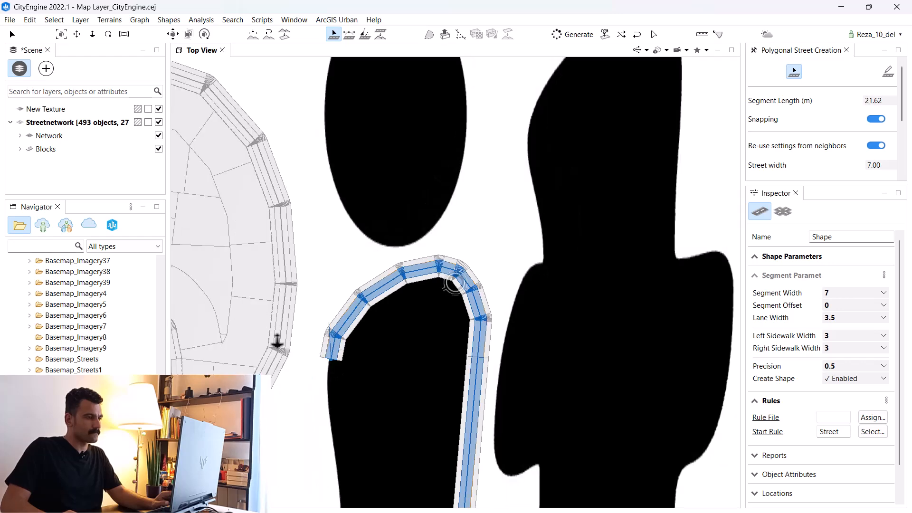
{"action": "scroll", "coordinate": [315, 458], "scroll_direction": "up", "scroll_amount": 4}
{"action": "left_click", "coordinate": [346, 345]}
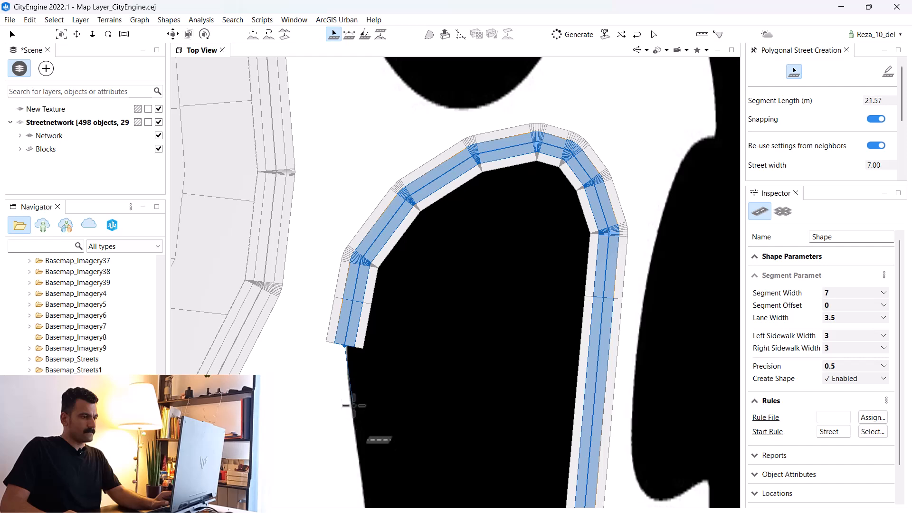
{"action": "left_click", "coordinate": [354, 407]}
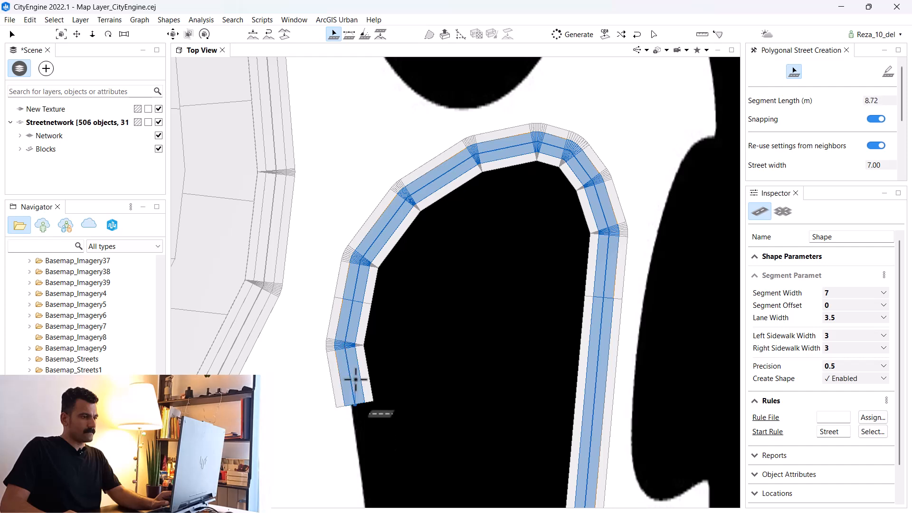
{"action": "left_click", "coordinate": [364, 481]}
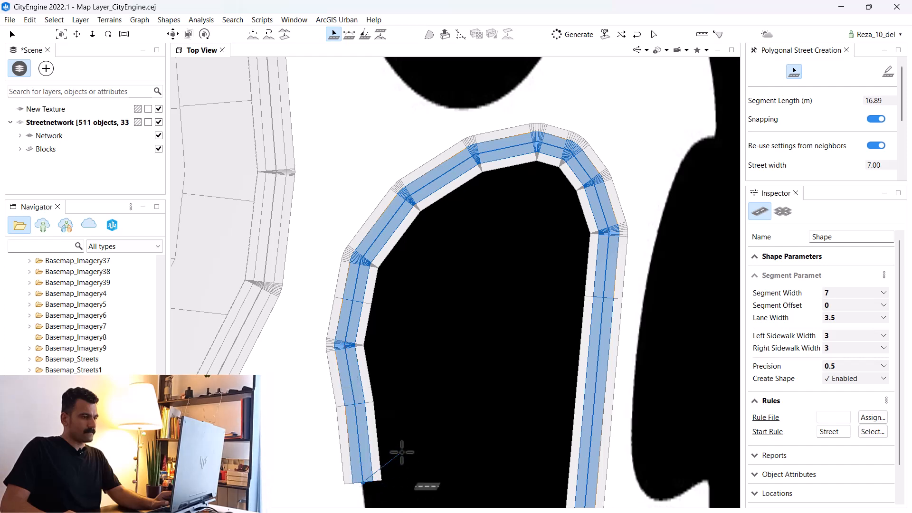
{"action": "middle_click_drag", "start_coordinate": [386, 478], "coordinate": [378, 153]}
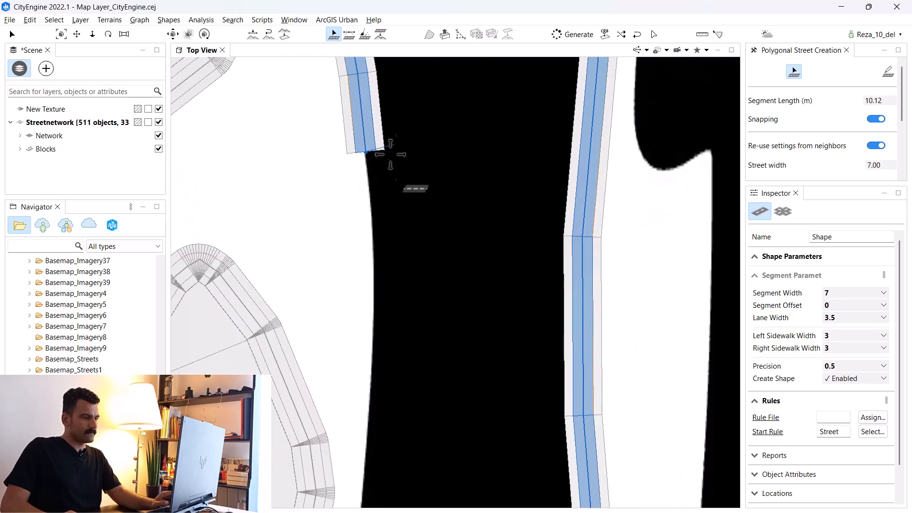
{"action": "left_click", "coordinate": [376, 305]}
{"action": "middle_click_drag", "start_coordinate": [377, 302], "coordinate": [369, 147]}
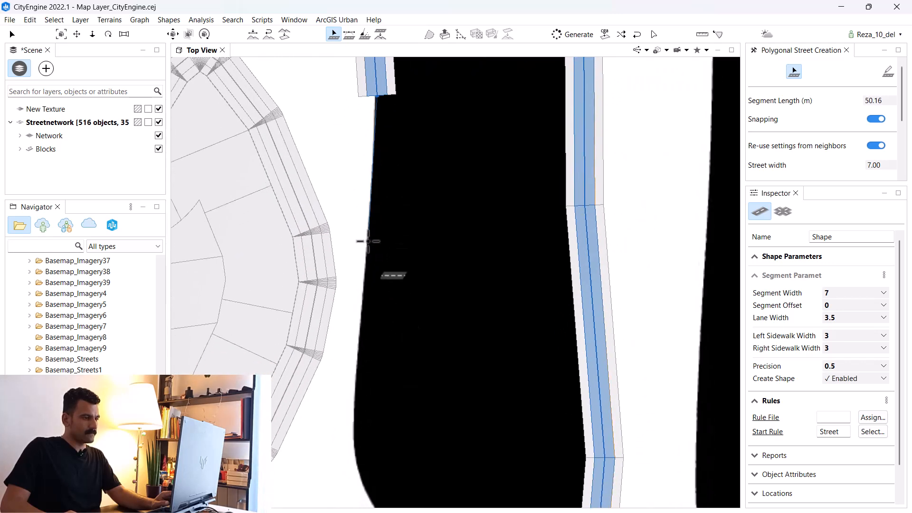
{"action": "left_click", "coordinate": [366, 264]}
{"action": "left_click", "coordinate": [358, 372]}
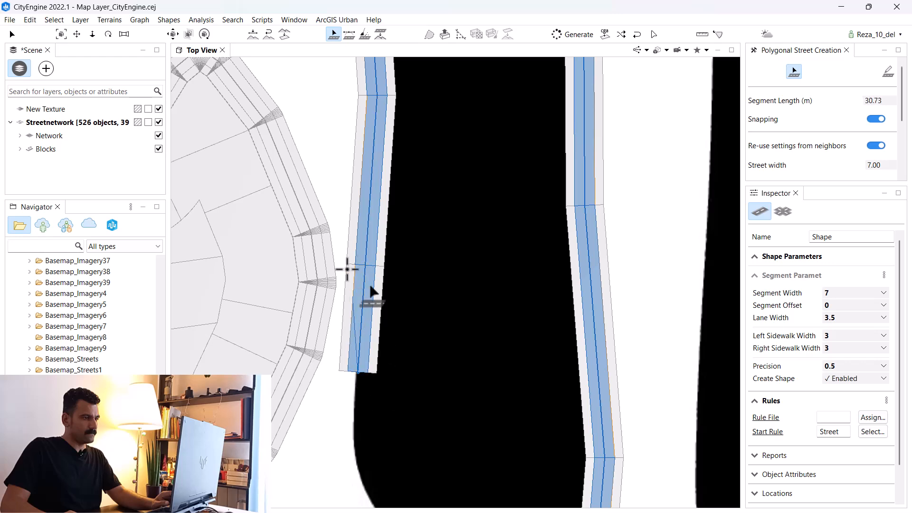
Trace the rounded bottom of the first letter i's stem and close the street loop at its starting point.
{"action": "scroll", "coordinate": [416, 384], "scroll_direction": "down", "scroll_amount": 2}
{"action": "scroll", "coordinate": [423, 391], "scroll_direction": "up", "scroll_amount": 2}
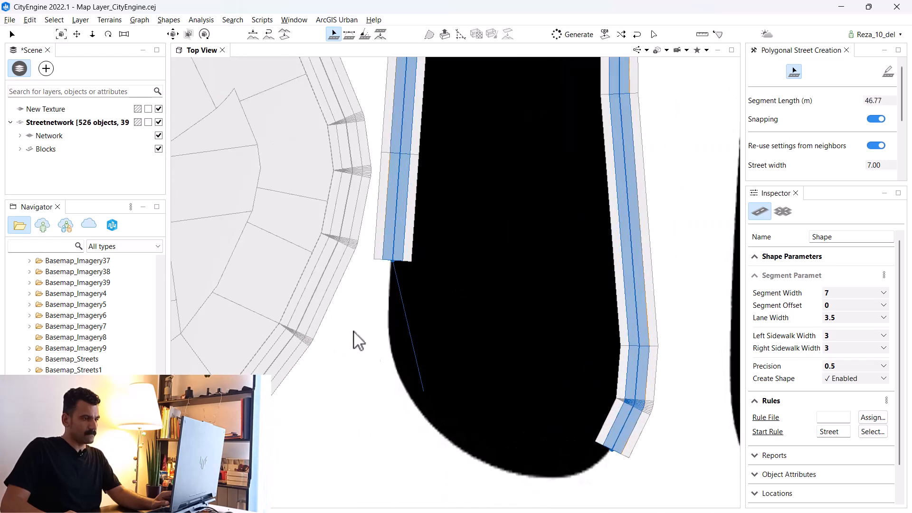
{"action": "left_click", "coordinate": [388, 336]}
{"action": "left_click", "coordinate": [410, 403]}
{"action": "left_click", "coordinate": [452, 433]}
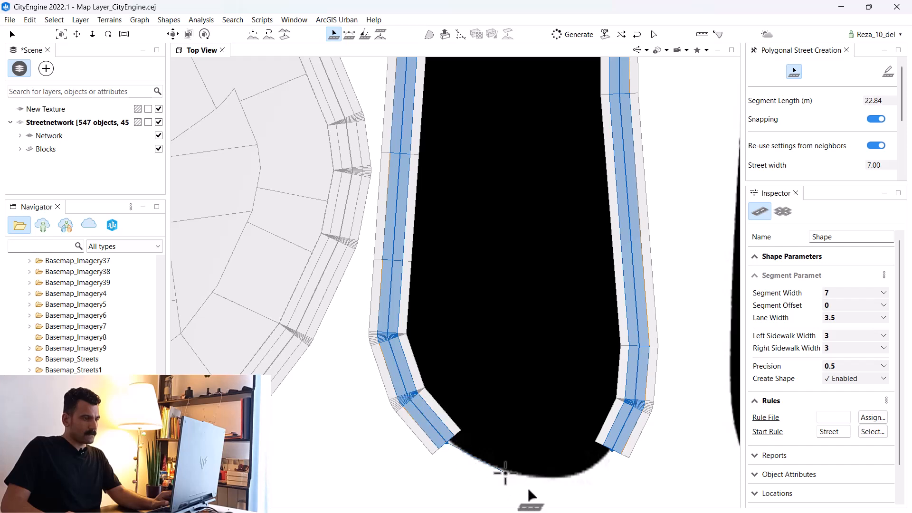
{"action": "left_click", "coordinate": [506, 472]}
{"action": "left_click", "coordinate": [549, 476]}
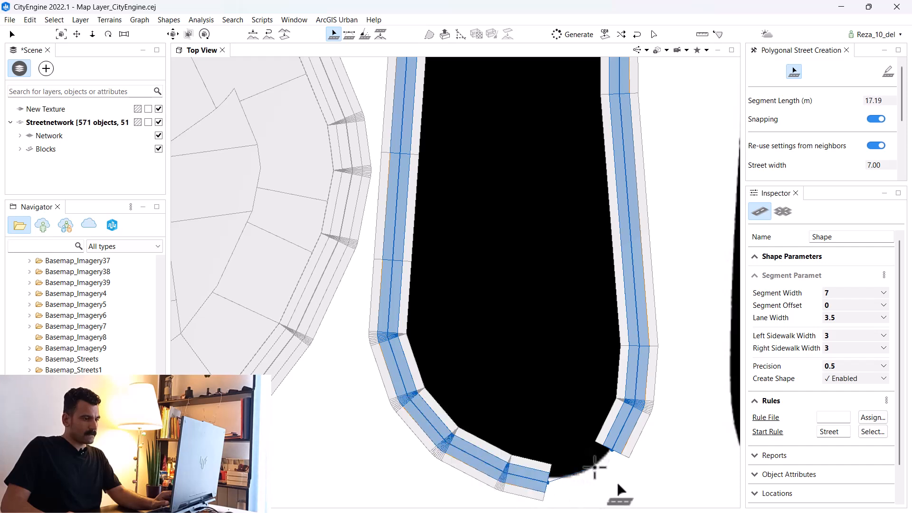
{"action": "left_click", "coordinate": [595, 463]}
{"action": "left_click", "coordinate": [636, 464]}
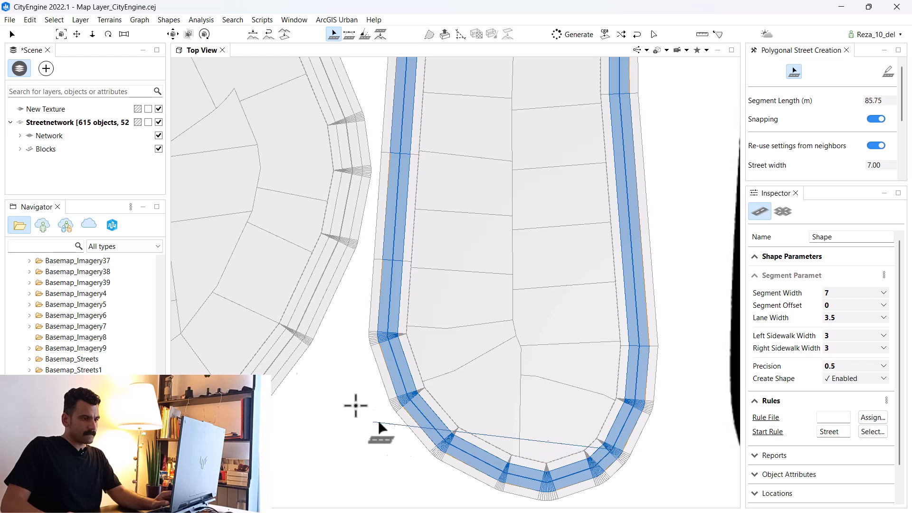
Set the subdivision type of the block inside the first letter i's stem to Offset Subdivision.
{"action": "left_click", "coordinate": [14, 36]}
{"action": "scroll", "coordinate": [446, 272], "scroll_direction": "down", "scroll_amount": 4}
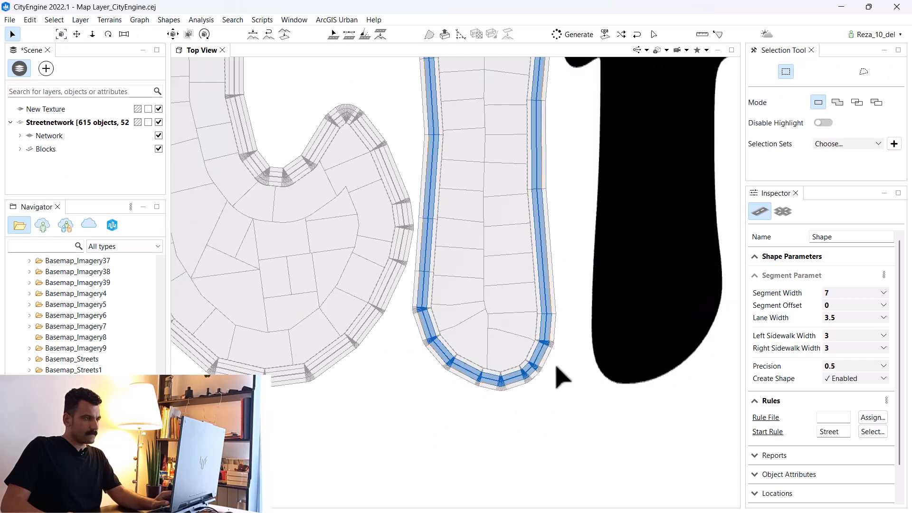
{"action": "scroll", "coordinate": [555, 365], "scroll_direction": "up", "scroll_amount": 3}
{"action": "left_click", "coordinate": [485, 379]}
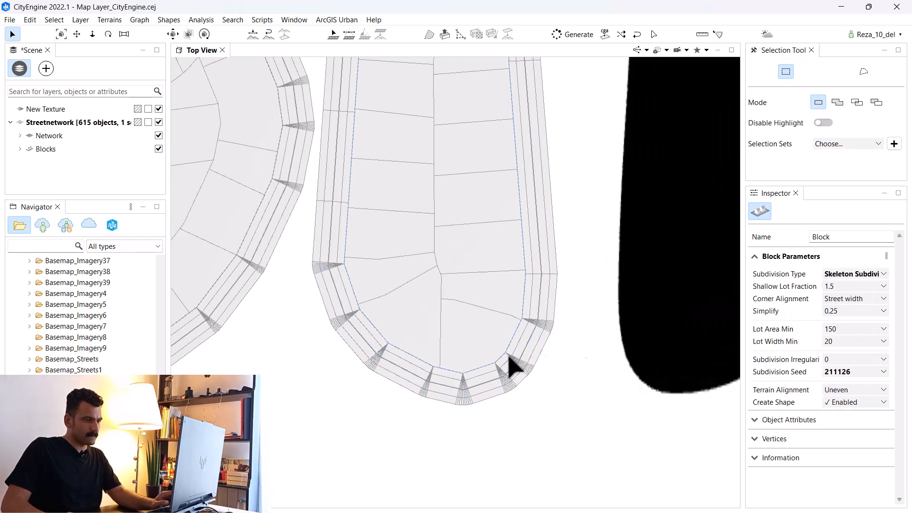
{"action": "left_click", "coordinate": [885, 274]}
{"action": "left_click", "coordinate": [858, 310]}
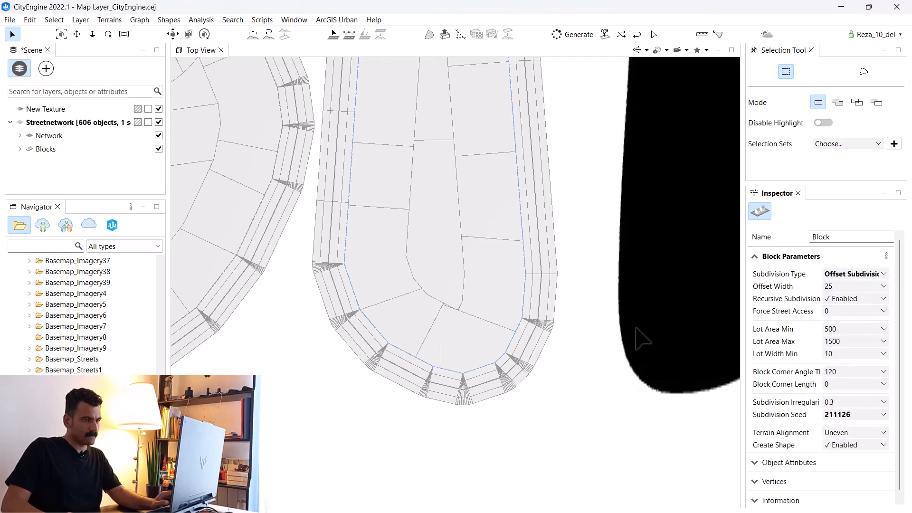
Start a new polygonal street at the lower right of the first letter i's dot and trace up its right edge.
{"action": "scroll", "coordinate": [453, 368], "scroll_direction": "down", "scroll_amount": 3}
{"action": "scroll", "coordinate": [452, 369], "scroll_direction": "down", "scroll_amount": 3}
{"action": "scroll", "coordinate": [518, 70], "scroll_direction": "up", "scroll_amount": 2}
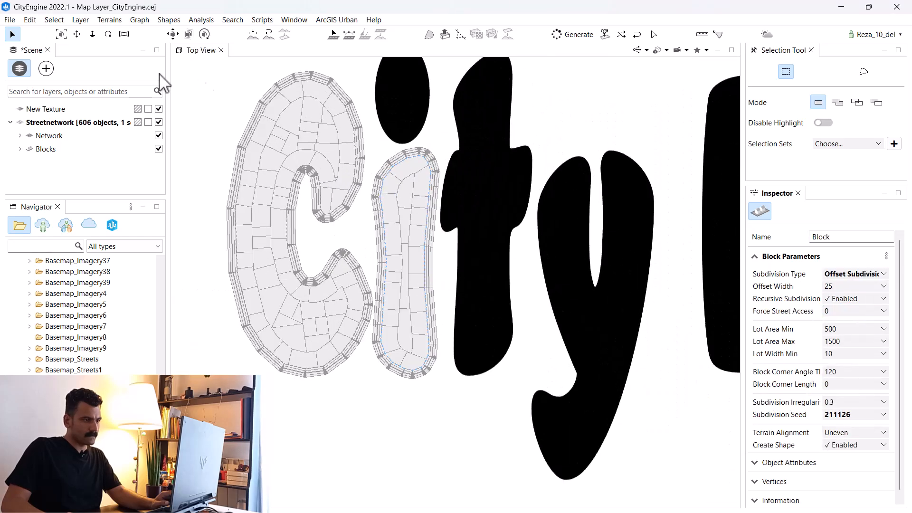
{"action": "left_click", "coordinate": [334, 34]}
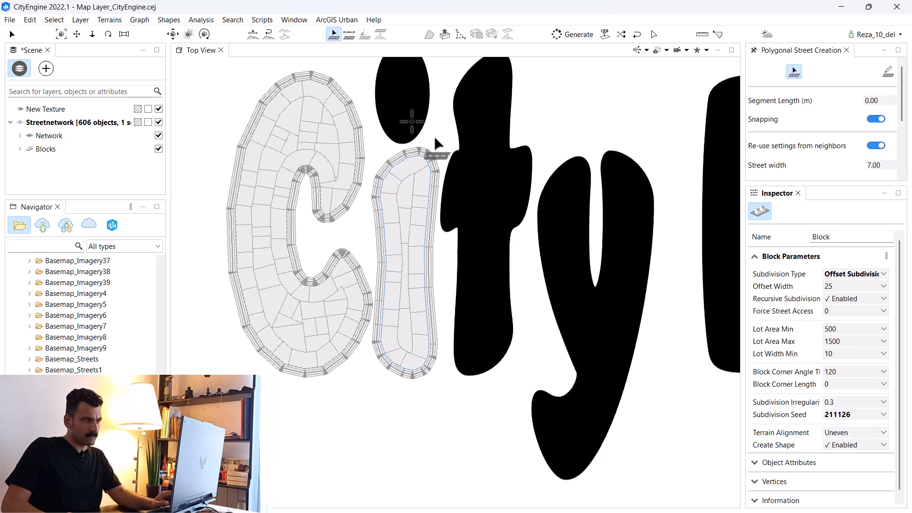
{"action": "scroll", "coordinate": [472, 291], "scroll_direction": "up", "scroll_amount": 4}
{"action": "scroll", "coordinate": [404, 279], "scroll_direction": "up", "scroll_amount": 3}
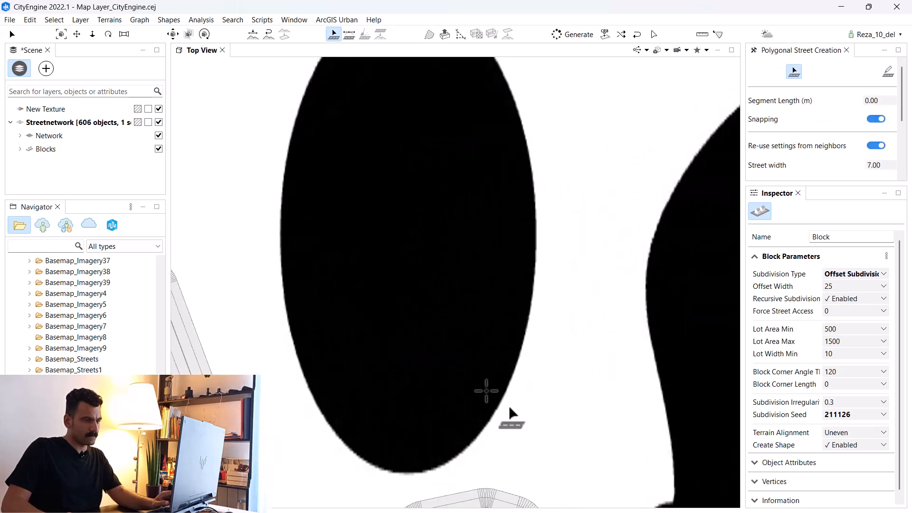
{"action": "left_click", "coordinate": [530, 316]}
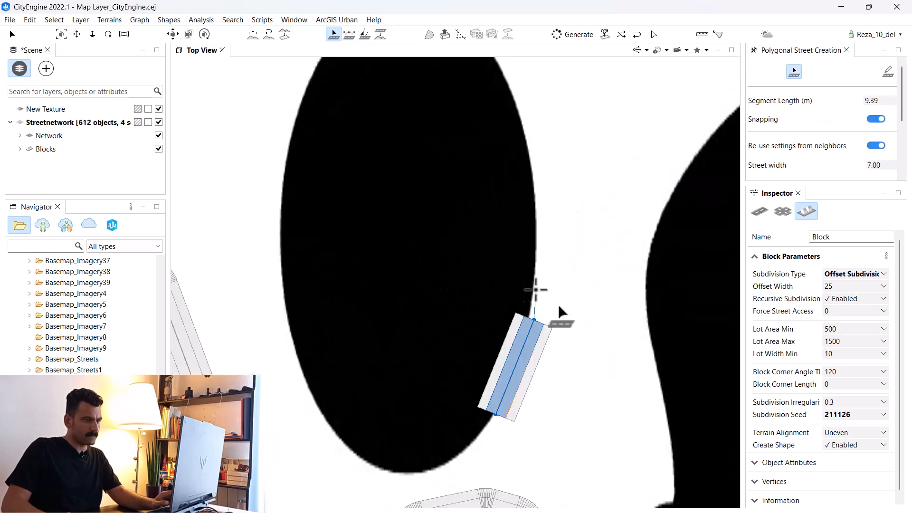
{"action": "left_click", "coordinate": [540, 214]}
{"action": "left_click", "coordinate": [518, 88]}
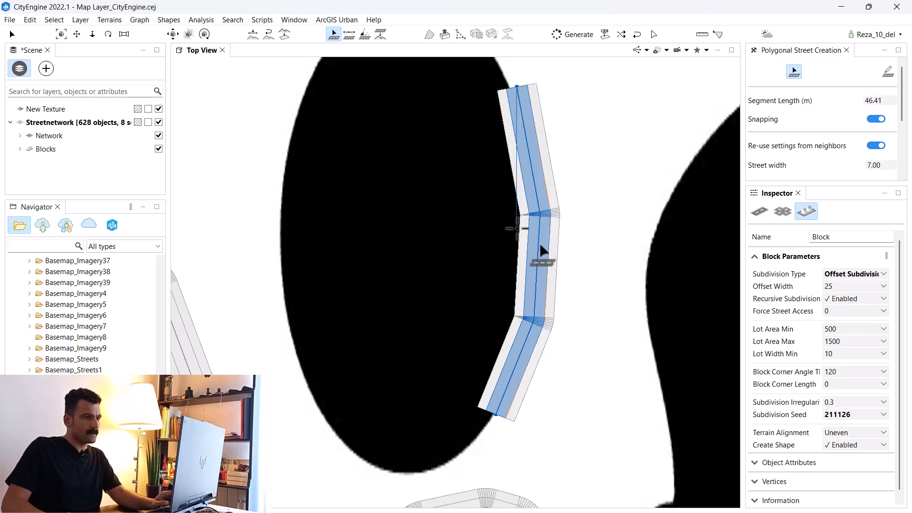
{"action": "middle_click_drag", "start_coordinate": [440, 131], "coordinate": [436, 293]}
{"action": "left_click", "coordinate": [472, 176]}
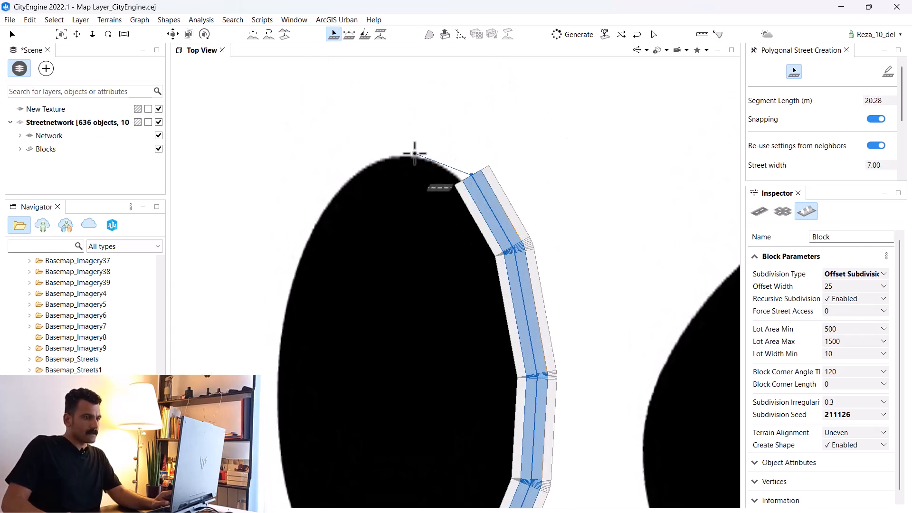
Trace the street over the top of the first letter i's dot and along its upper left edge.
{"action": "left_click", "coordinate": [414, 153]}
{"action": "left_click", "coordinate": [357, 168]}
{"action": "left_click", "coordinate": [299, 256]}
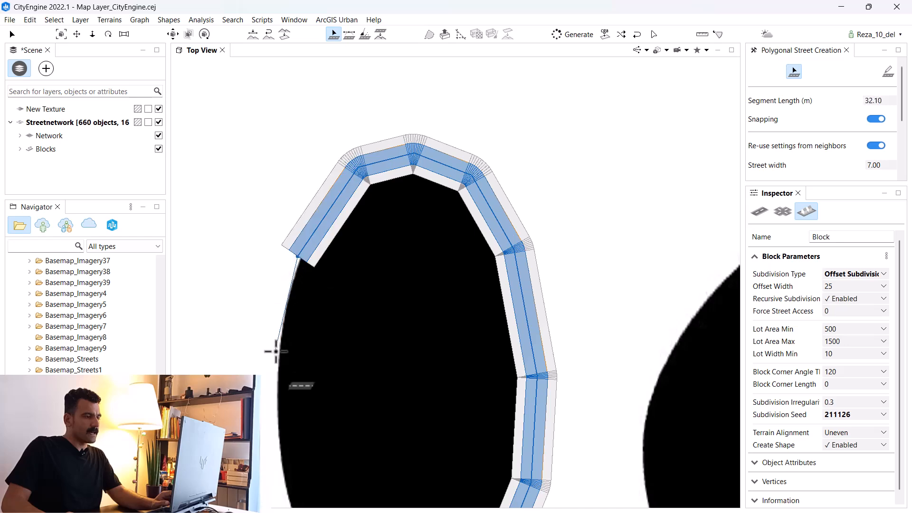
{"action": "left_click", "coordinate": [274, 328]}
{"action": "middle_click_drag", "start_coordinate": [316, 373], "coordinate": [337, 156]}
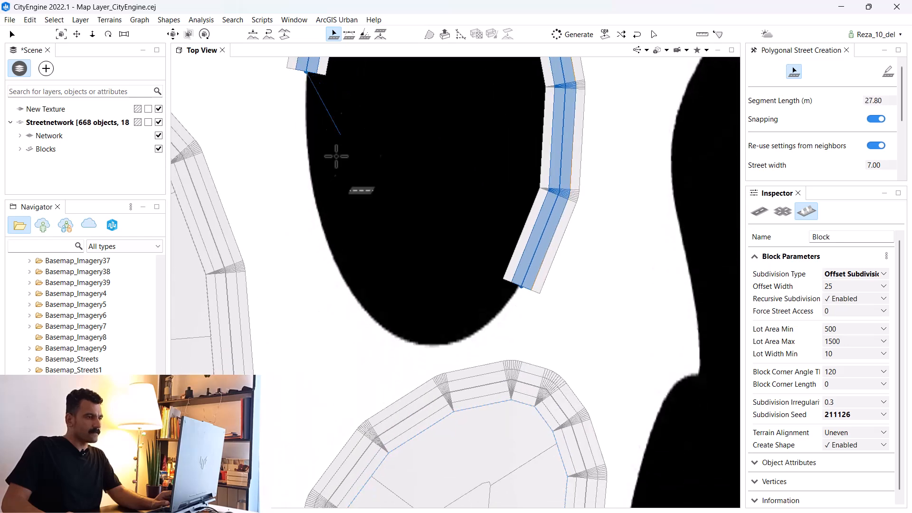
Trace the lower left edge and bottom of the first letter i's dot and close the street loop.
{"action": "left_click", "coordinate": [313, 199]}
{"action": "left_click", "coordinate": [350, 294]}
{"action": "left_click", "coordinate": [394, 336]}
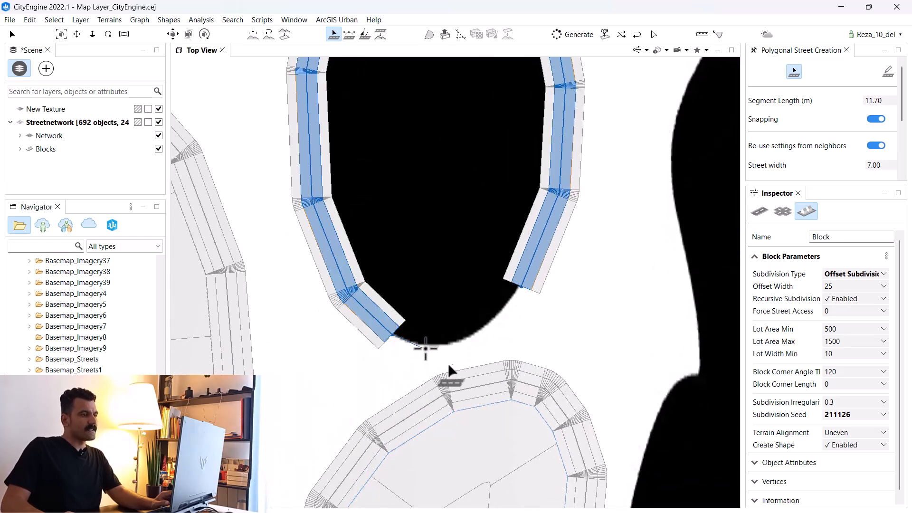
{"action": "left_click", "coordinate": [447, 349]}
{"action": "left_click", "coordinate": [498, 325]}
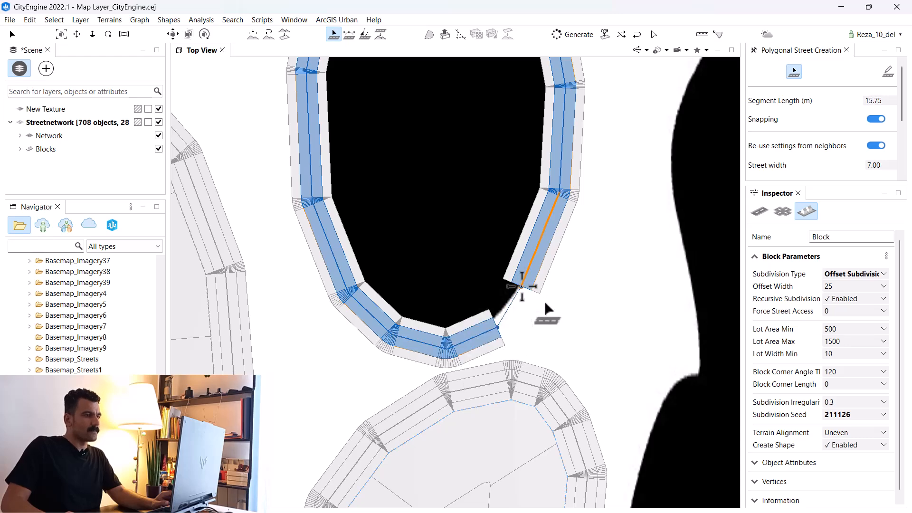
{"action": "left_click", "coordinate": [521, 287]}
{"action": "left_click", "coordinate": [544, 307]}
Set the subdivision type of the block inside the first letter i's dot to Offset Subdivision.
{"action": "left_click", "coordinate": [13, 35]}
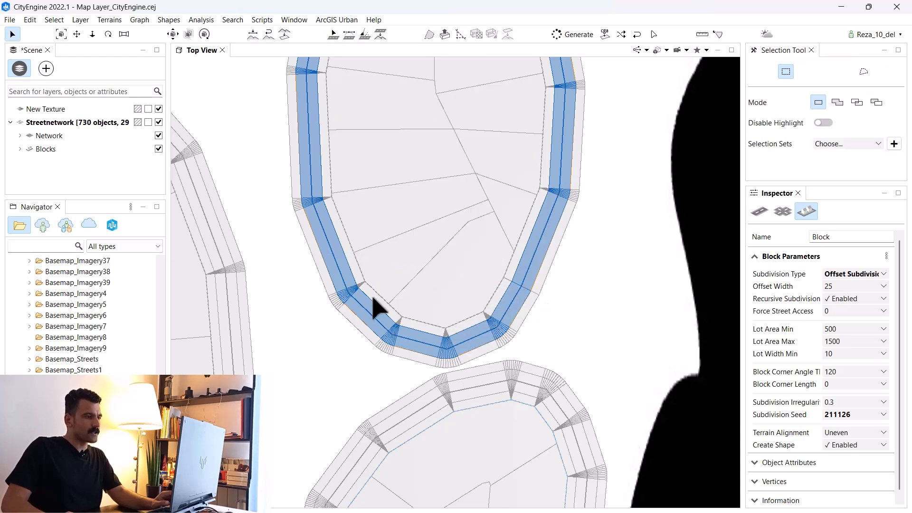
{"action": "left_click", "coordinate": [381, 296]}
{"action": "left_click", "coordinate": [851, 274]}
{"action": "left_click", "coordinate": [842, 295]}
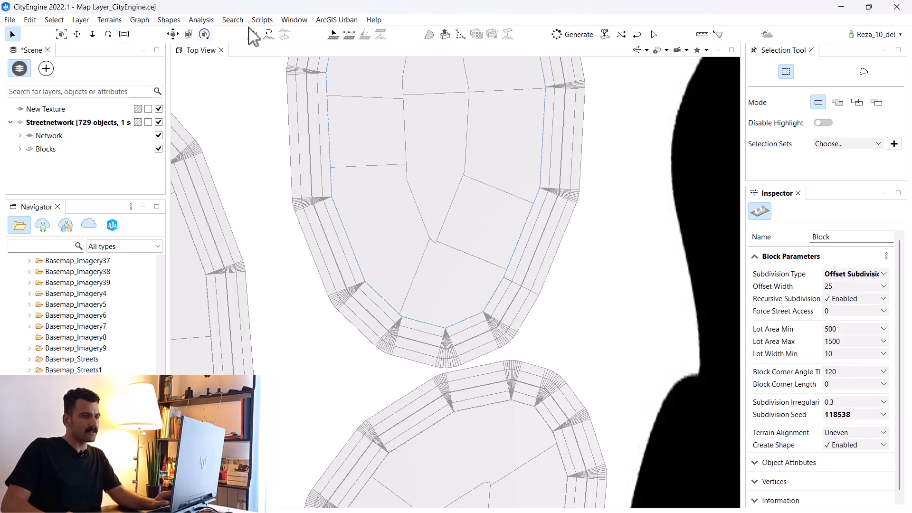
Start a new polygonal street at the top of the letter t and trace down its upper left edge to the crossbar.
{"action": "left_click", "coordinate": [334, 34]}
{"action": "scroll", "coordinate": [258, 238], "scroll_direction": "down", "scroll_amount": 3}
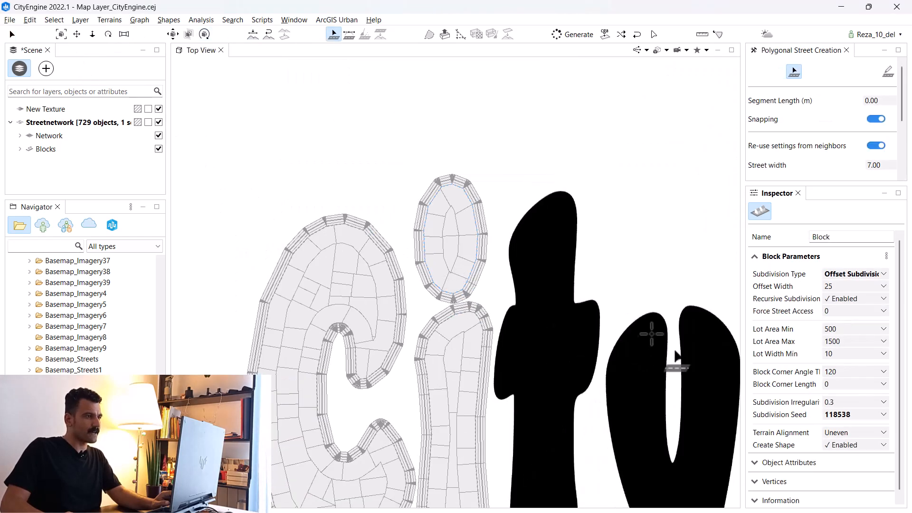
{"action": "scroll", "coordinate": [463, 113], "scroll_direction": "up", "scroll_amount": 2}
{"action": "left_click", "coordinate": [468, 128]}
{"action": "left_click", "coordinate": [426, 163]}
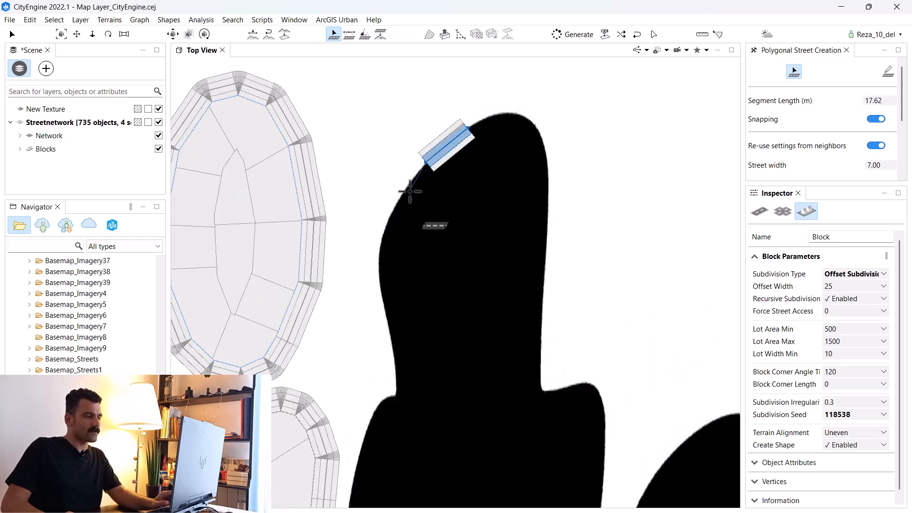
{"action": "left_click", "coordinate": [399, 198]}
{"action": "left_click", "coordinate": [379, 270]}
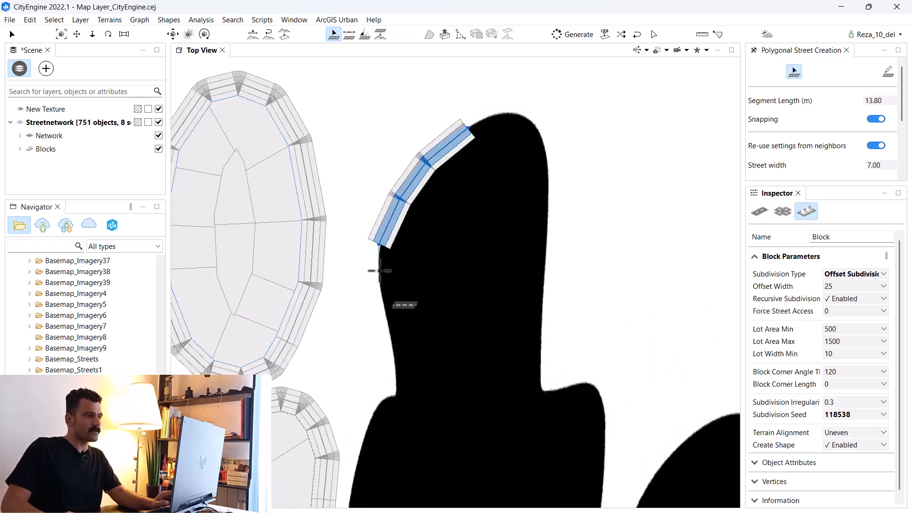
{"action": "left_click", "coordinate": [393, 356]}
{"action": "left_click", "coordinate": [397, 399]}
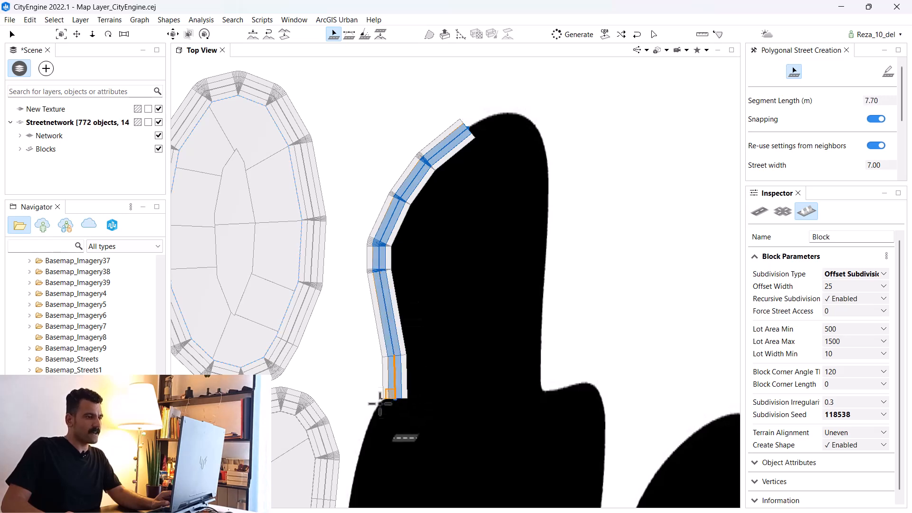
Extend the street around the upper left corner of the letter t's crossbar and down the crossbar's left side.
{"action": "left_click", "coordinate": [374, 408]}
{"action": "middle_click_drag", "start_coordinate": [372, 358], "coordinate": [389, 52]}
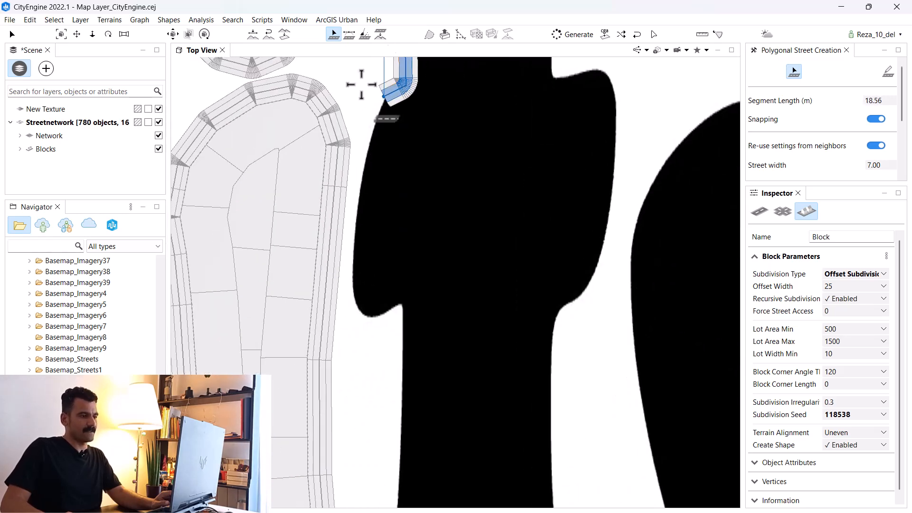
{"action": "left_click", "coordinate": [363, 189]}
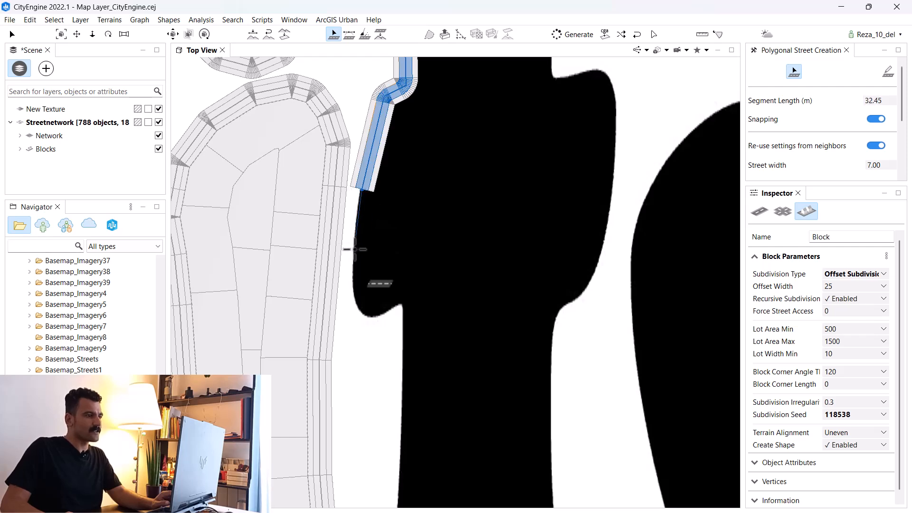
{"action": "left_click", "coordinate": [355, 248]}
{"action": "left_click", "coordinate": [355, 295]}
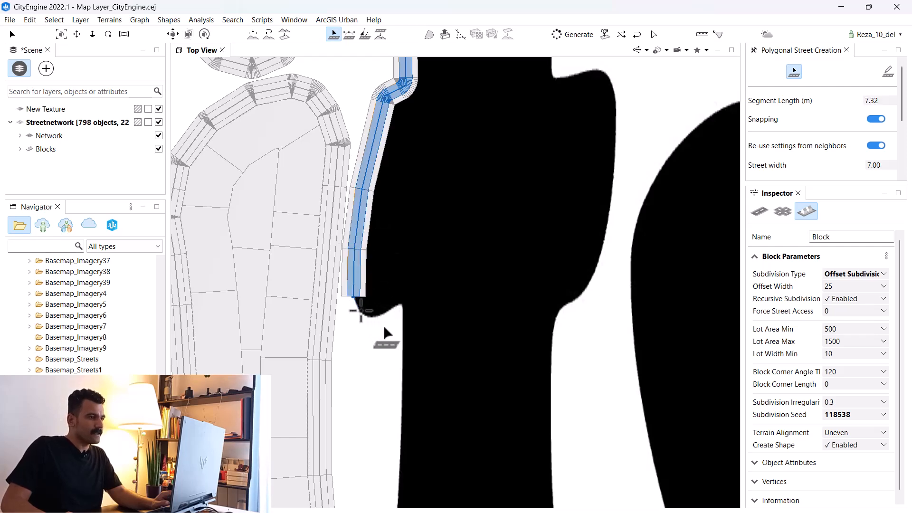
Trace the street around the lower left corner of the letter t's crossbar and down the left side of its stem.
{"action": "left_click", "coordinate": [380, 316]}
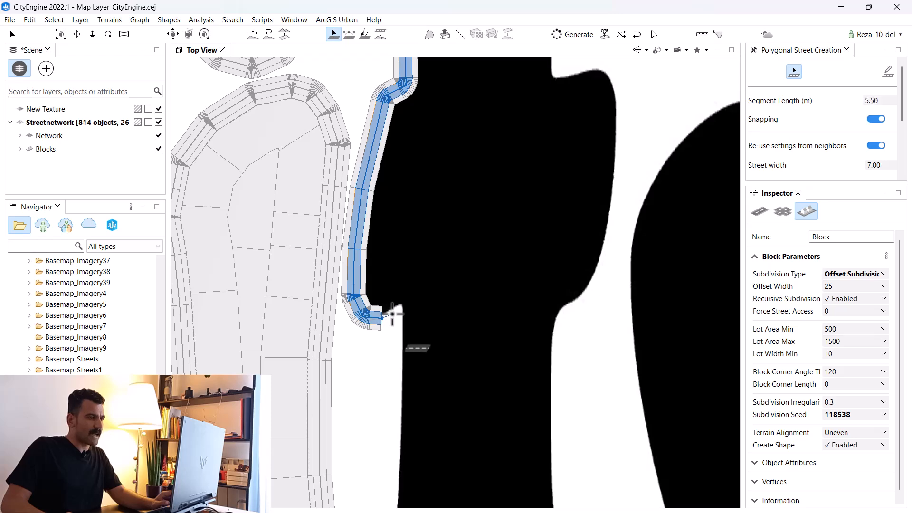
{"action": "left_click", "coordinate": [402, 305]}
{"action": "left_click", "coordinate": [402, 342]}
{"action": "middle_click_drag", "start_coordinate": [402, 300], "coordinate": [425, 20]}
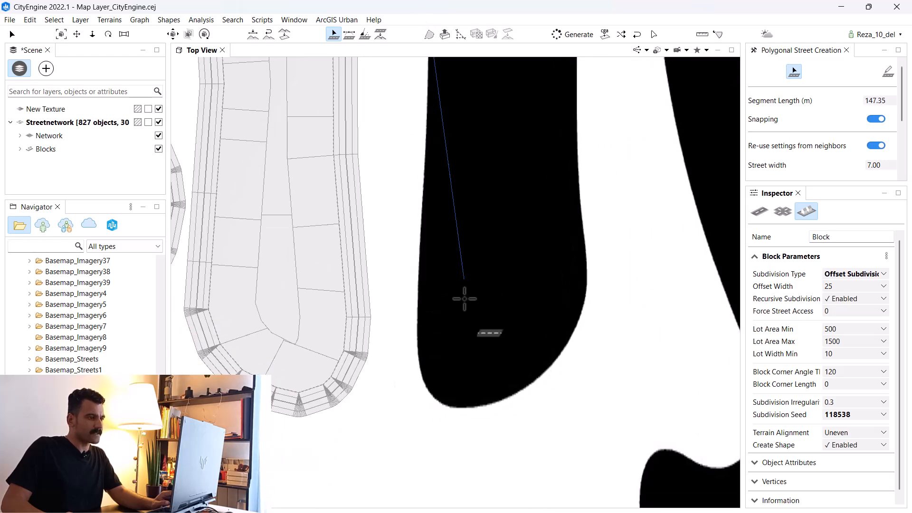
{"action": "left_click", "coordinate": [428, 114]}
{"action": "left_click", "coordinate": [418, 281]}
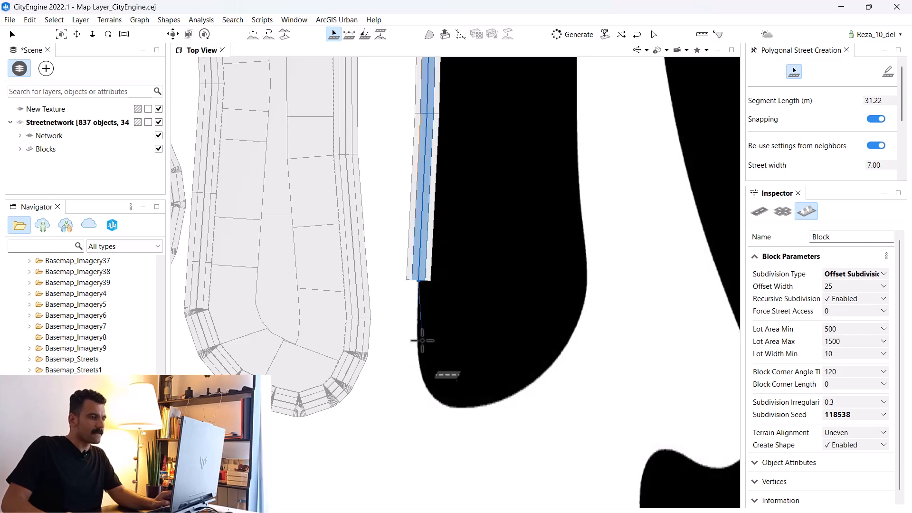
{"action": "left_click", "coordinate": [414, 358]}
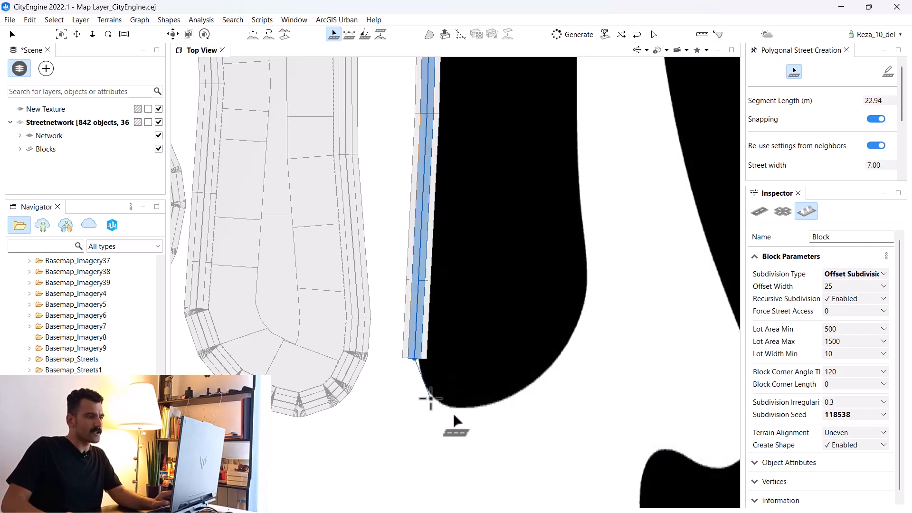
Extend the street around the rounded bottom of the letter t's stem and onto its lower right edge.
{"action": "left_click", "coordinate": [430, 398]}
{"action": "left_click", "coordinate": [458, 408]}
{"action": "left_click", "coordinate": [547, 383]}
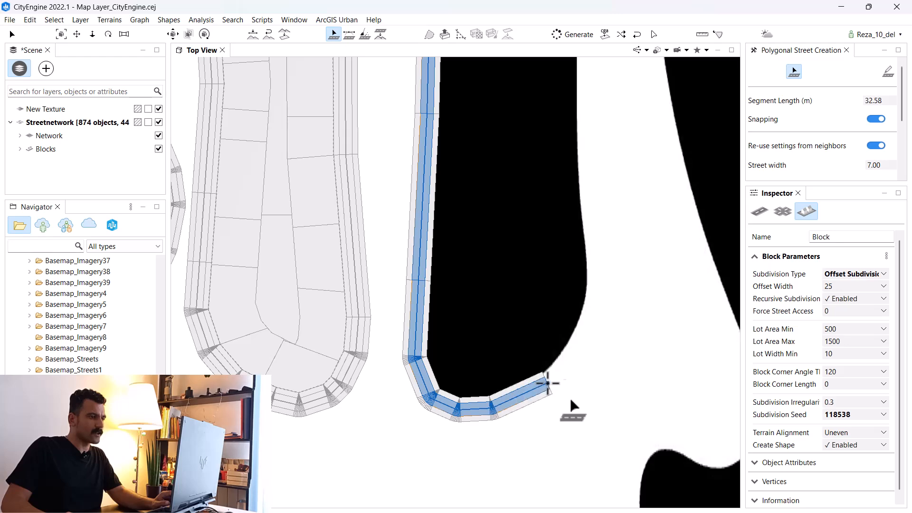
{"action": "left_click", "coordinate": [581, 318]}
{"action": "left_click", "coordinate": [580, 238]}
Trace up the right side of the letter t's stem and around the lower right corner of its crossbar.
{"action": "middle_click_drag", "start_coordinate": [601, 191], "coordinate": [412, 396]}
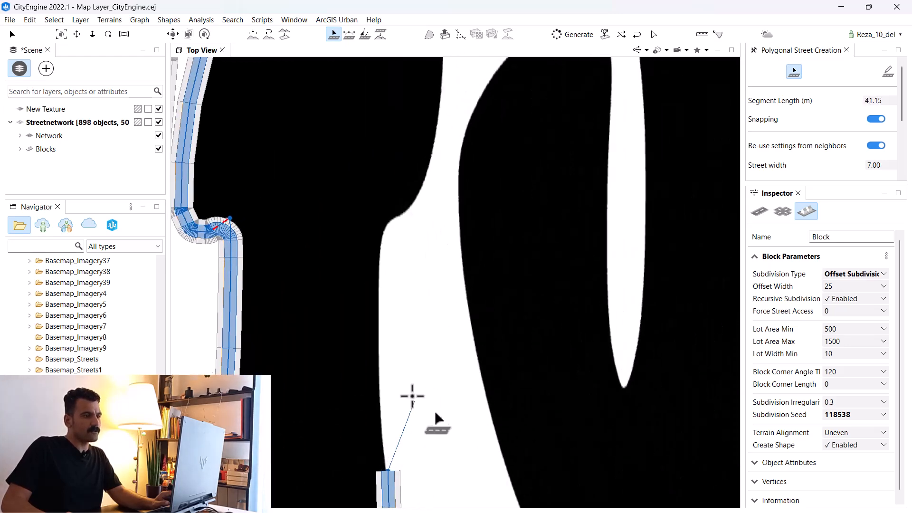
{"action": "left_click", "coordinate": [401, 383]}
{"action": "left_click", "coordinate": [403, 290]}
{"action": "left_click", "coordinate": [413, 239]}
{"action": "left_click", "coordinate": [436, 213]}
{"action": "left_click", "coordinate": [459, 152]}
Continue the street up the crossbar's right end and along its upper right edge back to the letter t's stem.
{"action": "middle_click_drag", "start_coordinate": [444, 112], "coordinate": [373, 393]}
{"action": "left_click", "coordinate": [374, 339]}
{"action": "left_click", "coordinate": [398, 294]}
{"action": "left_click", "coordinate": [384, 275]}
{"action": "left_click", "coordinate": [312, 271]}
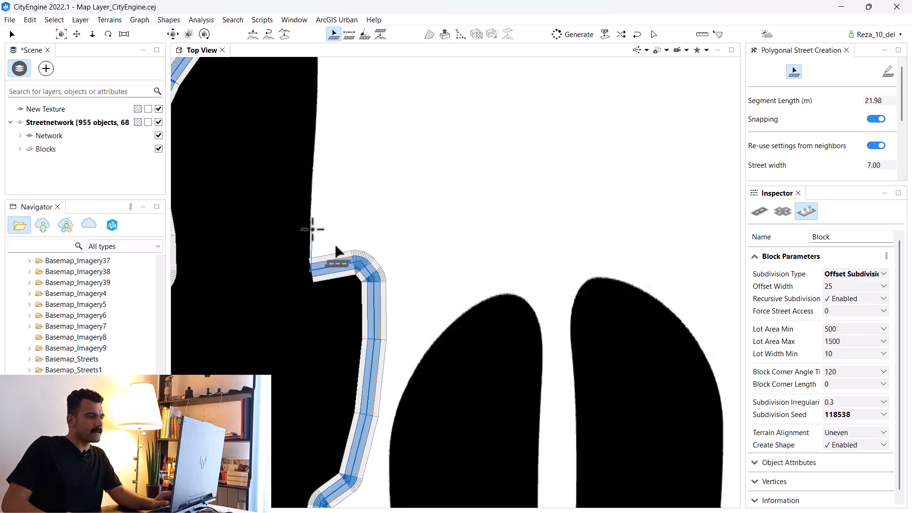
Trace the upper right edge and rounded top of the letter t and close the street loop.
{"action": "middle_click_drag", "start_coordinate": [325, 224], "coordinate": [430, 368]}
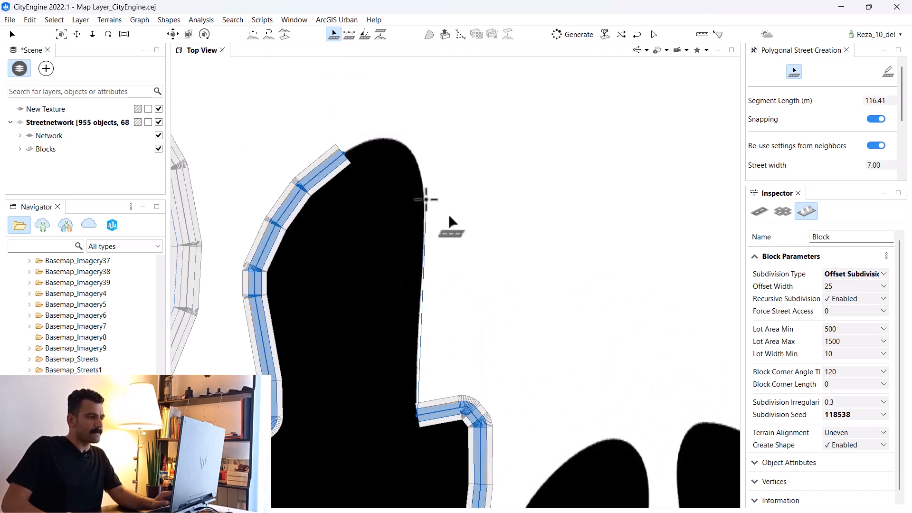
{"action": "left_click", "coordinate": [426, 200]}
{"action": "left_click", "coordinate": [415, 158]}
{"action": "left_click", "coordinate": [399, 140]}
{"action": "left_click", "coordinate": [370, 138]}
{"action": "left_click", "coordinate": [343, 154]}
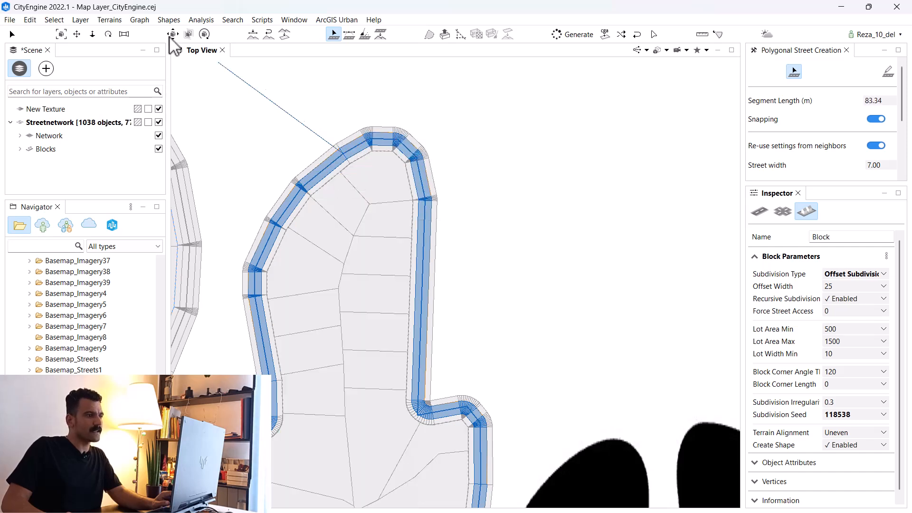
Set the subdivision type of the block inside the letter t to Offset Subdivision.
{"action": "left_click", "coordinate": [12, 35]}
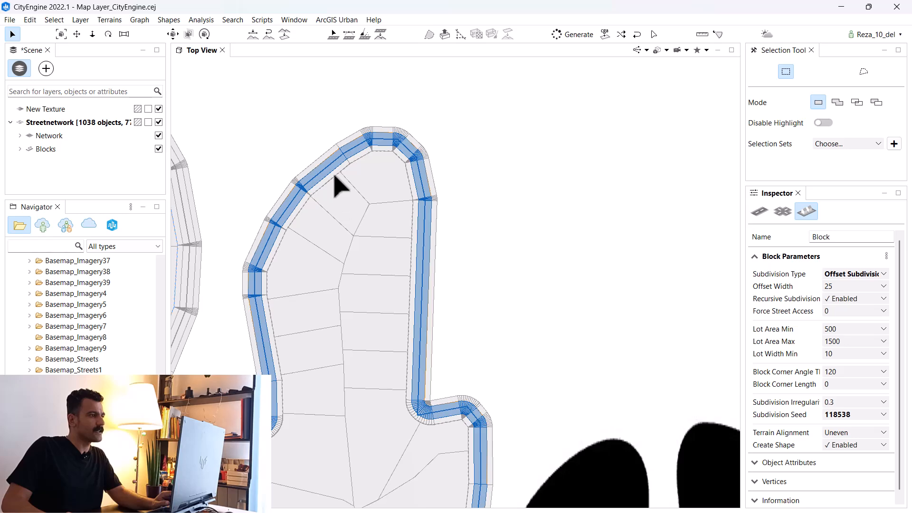
{"action": "left_click", "coordinate": [338, 185]}
{"action": "left_click", "coordinate": [877, 274]}
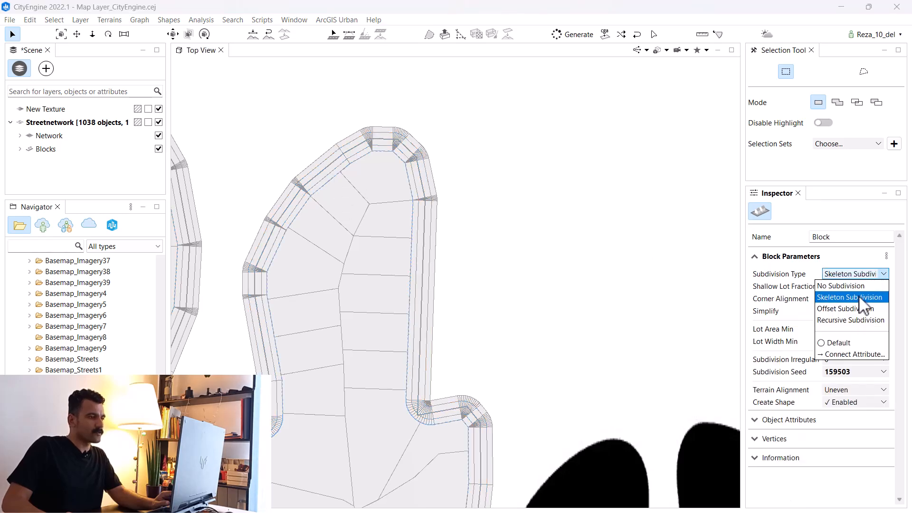
{"action": "left_click", "coordinate": [855, 310]}
Start a new polygonal street at the bottom of the letter y's tail and trace up its lower right edge.
{"action": "scroll", "coordinate": [315, 190], "scroll_direction": "down", "scroll_amount": 6}
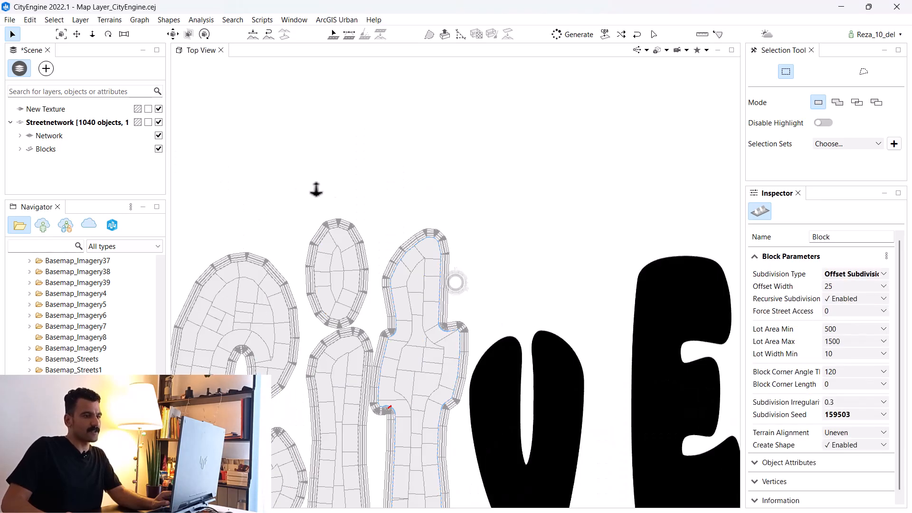
{"action": "scroll", "coordinate": [497, 480], "scroll_direction": "up", "scroll_amount": 6}
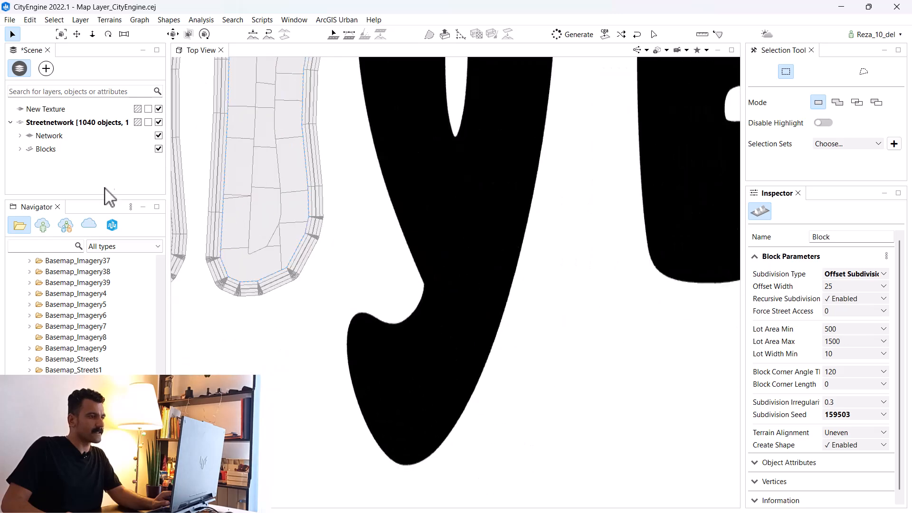
{"action": "left_click", "coordinate": [334, 34]}
{"action": "scroll", "coordinate": [407, 480], "scroll_direction": "up", "scroll_amount": 3}
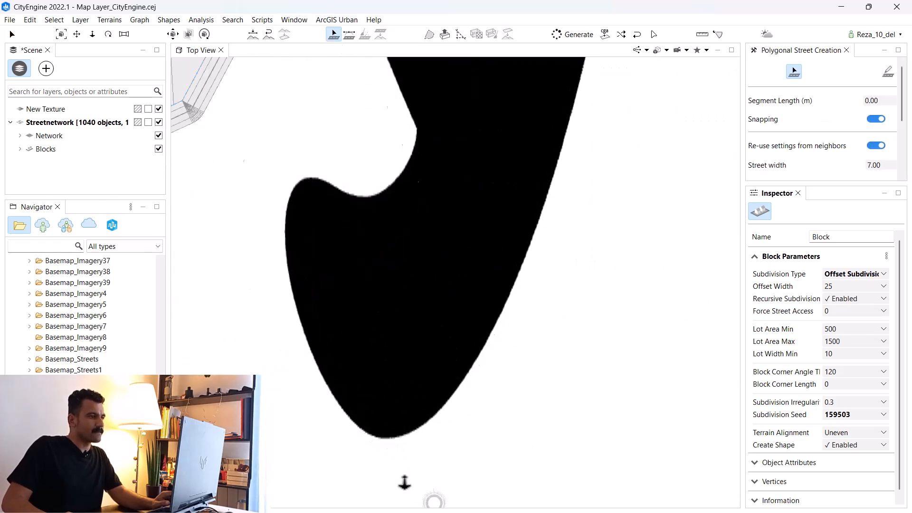
{"action": "left_click", "coordinate": [385, 428]}
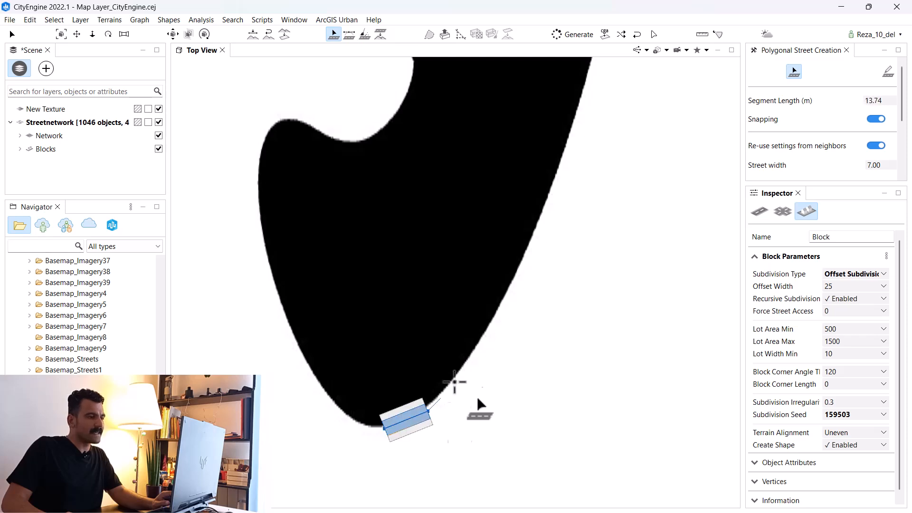
{"action": "left_click", "coordinate": [480, 350]}
{"action": "scroll", "coordinate": [554, 179], "scroll_direction": "up", "scroll_amount": 4}
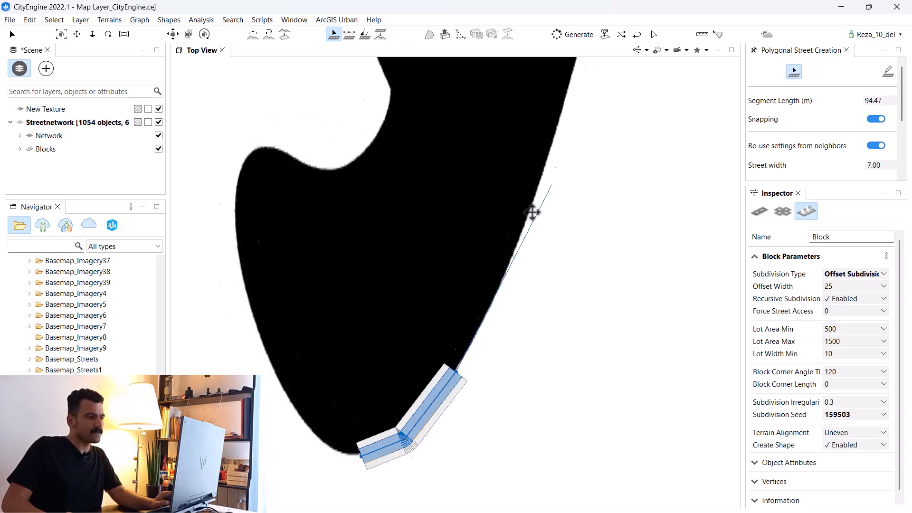
{"action": "left_click", "coordinate": [376, 453]}
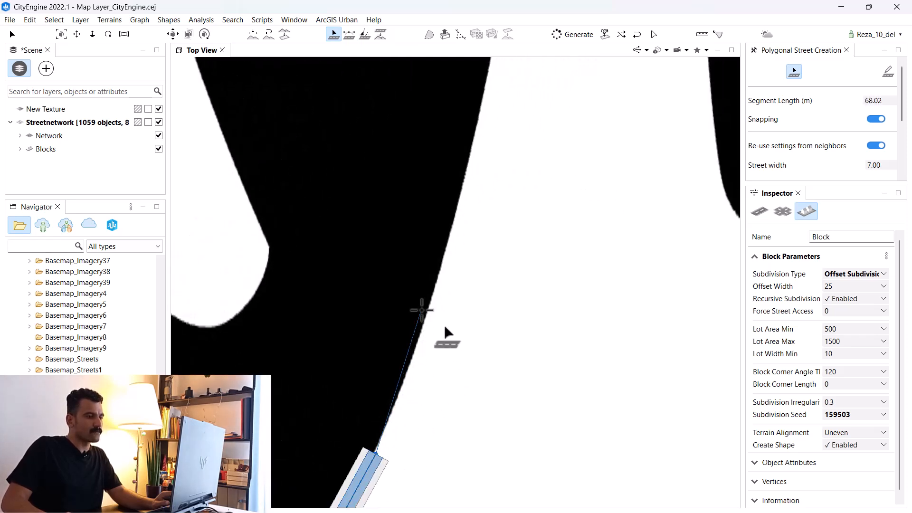
Extend the street up the long outer right edge of the letter y toward its right arm.
{"action": "left_click", "coordinate": [433, 297]}
{"action": "left_click", "coordinate": [470, 157]}
{"action": "middle_click_drag", "start_coordinate": [470, 173], "coordinate": [431, 371]}
{"action": "left_click", "coordinate": [418, 248]}
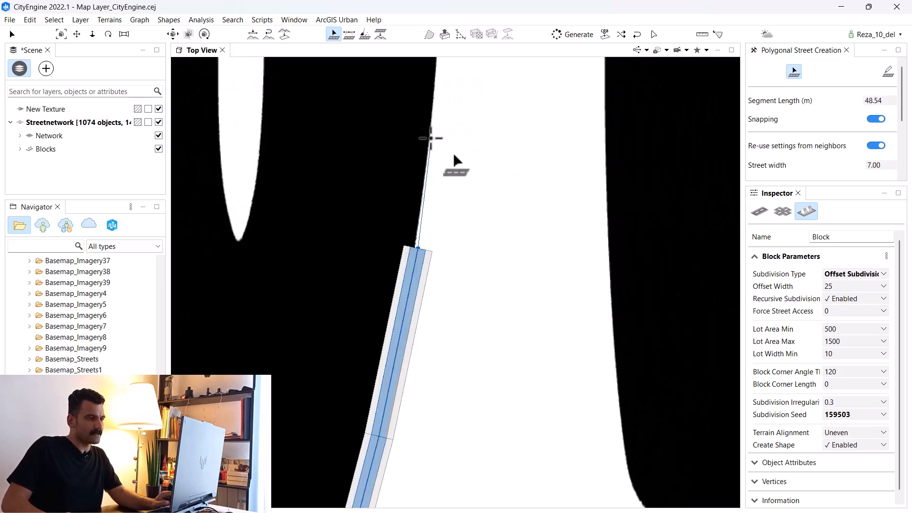
{"action": "left_click", "coordinate": [432, 103]}
{"action": "middle_click_drag", "start_coordinate": [458, 125], "coordinate": [453, 330]}
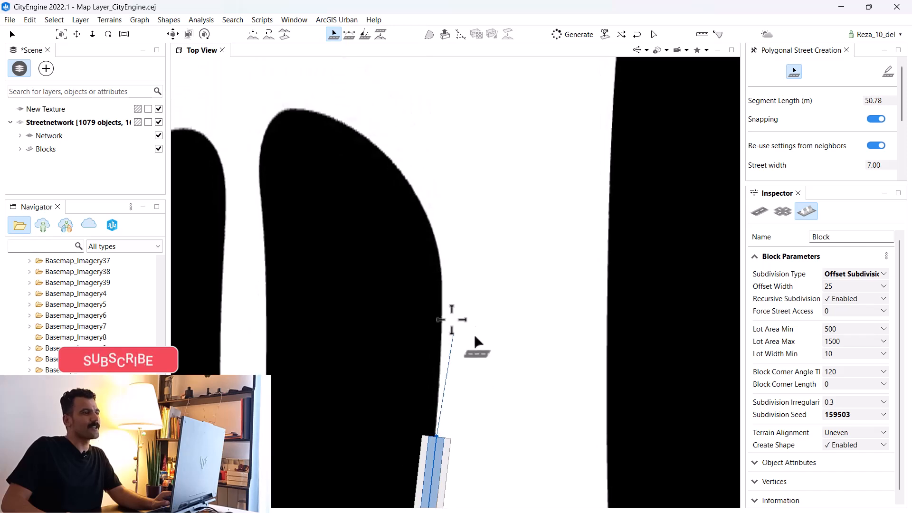
Trace the upper right curve and rounded top of the letter y's right arm.
{"action": "left_click", "coordinate": [446, 290]}
{"action": "left_click", "coordinate": [429, 215]}
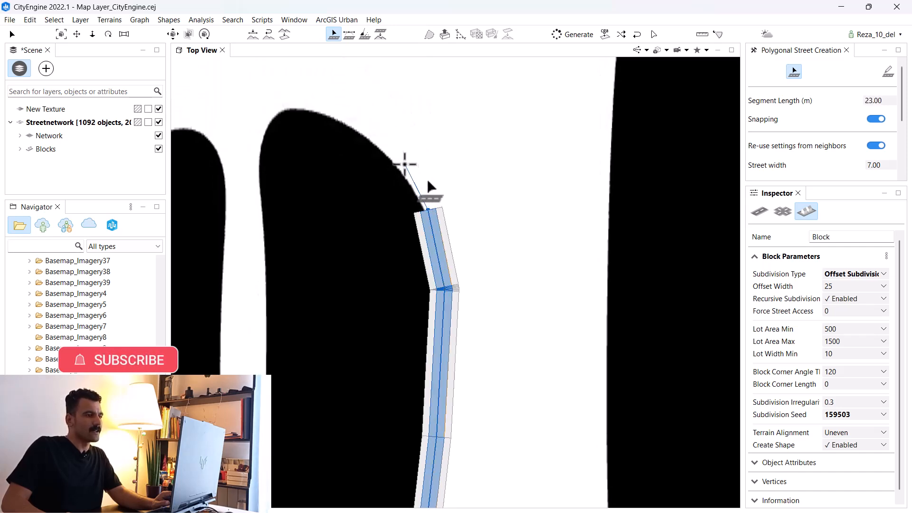
{"action": "left_click", "coordinate": [395, 160]}
{"action": "left_click", "coordinate": [343, 117]}
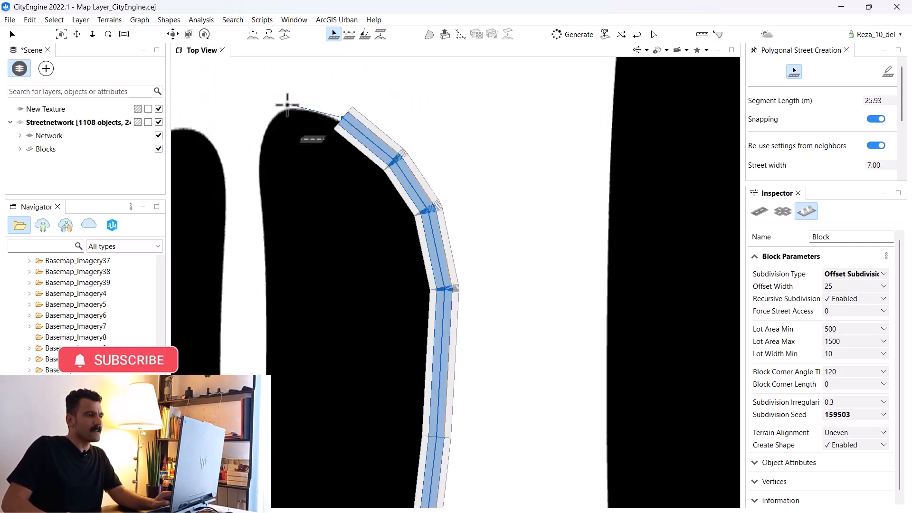
{"action": "left_click", "coordinate": [280, 112]}
{"action": "left_click", "coordinate": [269, 123]}
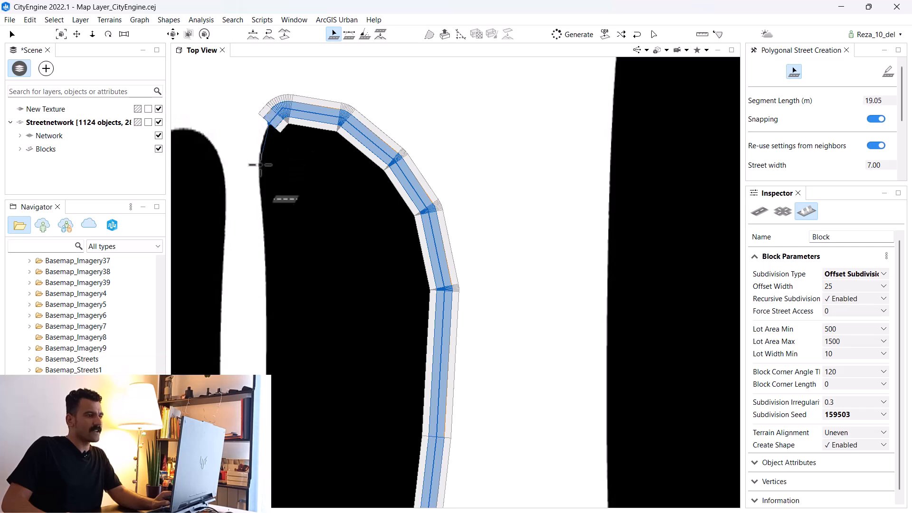
Trace down the inner edge of the letter y's right arm to the bottom of the notch between the arms.
{"action": "left_click", "coordinate": [260, 165]}
{"action": "left_click", "coordinate": [265, 228]}
{"action": "middle_click_drag", "start_coordinate": [288, 292], "coordinate": [384, 139]}
{"action": "left_click", "coordinate": [364, 167]}
{"action": "left_click", "coordinate": [362, 290]}
{"action": "left_click", "coordinate": [356, 363]}
{"action": "left_click", "coordinate": [343, 423]}
Turn the street around the notch's bottom and trace up the inner edge of the letter y's left arm.
{"action": "left_click", "coordinate": [316, 371]}
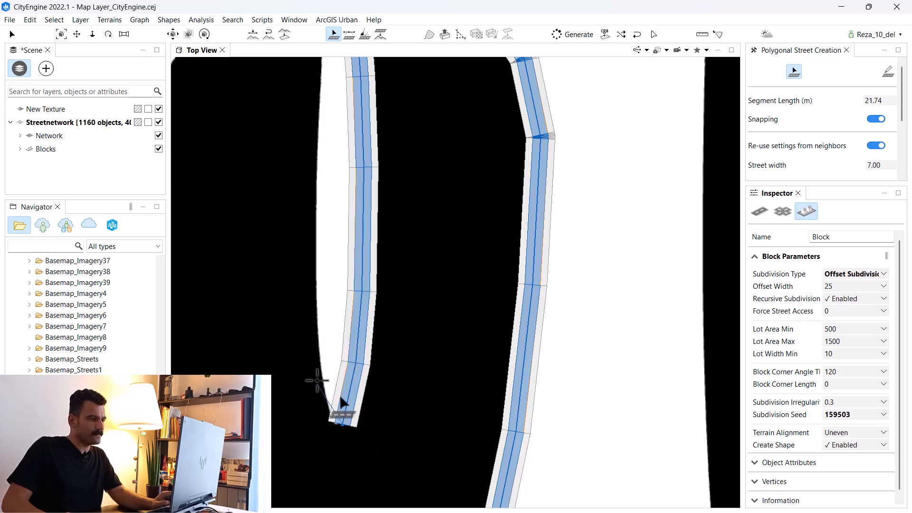
{"action": "left_click", "coordinate": [316, 271]}
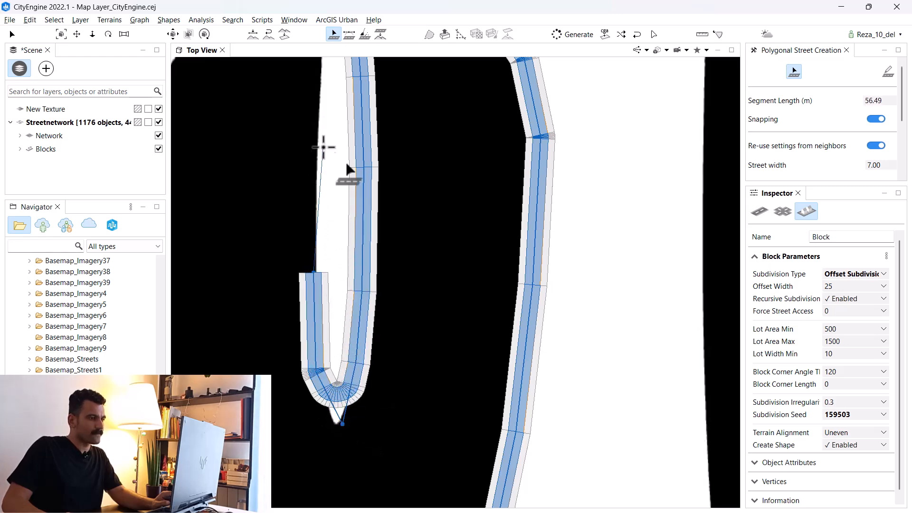
{"action": "middle_click_drag", "start_coordinate": [321, 149], "coordinate": [361, 336]}
{"action": "left_click", "coordinate": [362, 244]}
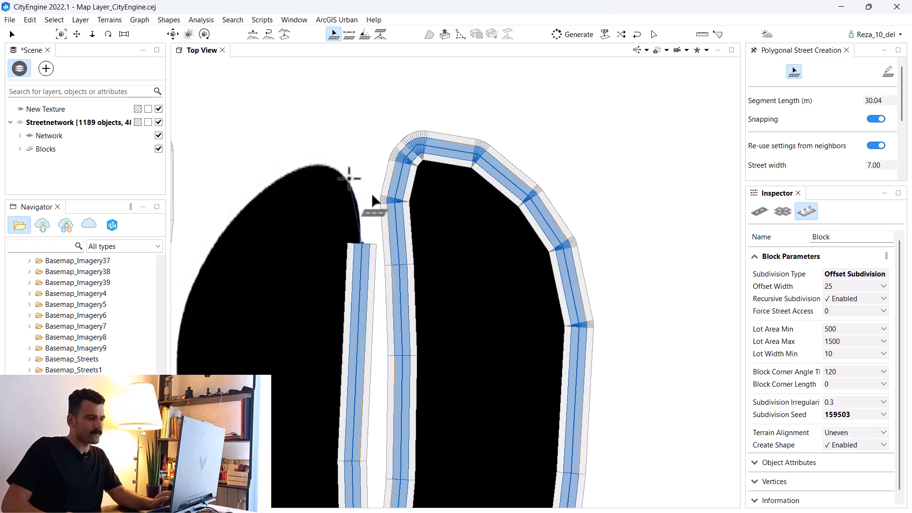
Trace around the rounded top of the letter y's left arm and down its upper left curve.
{"action": "left_click", "coordinate": [348, 181]}
{"action": "left_click", "coordinate": [318, 161]}
{"action": "left_click", "coordinate": [271, 182]}
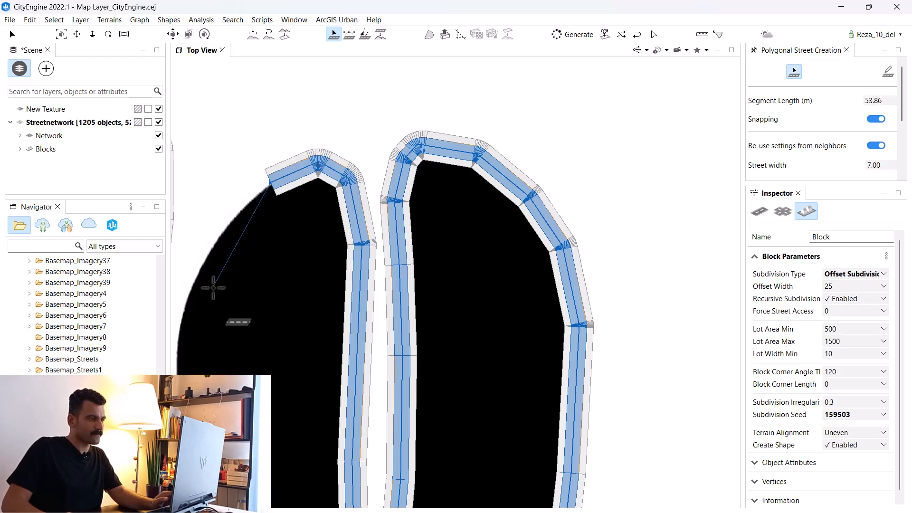
{"action": "middle_click_drag", "start_coordinate": [216, 273], "coordinate": [340, 204]}
{"action": "left_click", "coordinate": [342, 164]}
{"action": "left_click", "coordinate": [307, 241]}
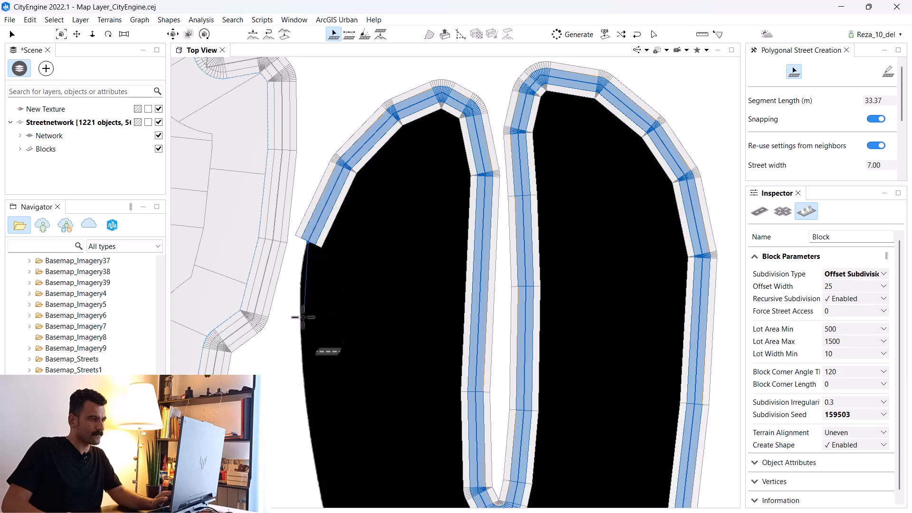
Trace down the outer left edge of the letter y to the corner above its tail.
{"action": "left_click", "coordinate": [299, 350]}
{"action": "middle_click_drag", "start_coordinate": [303, 380], "coordinate": [303, 191]}
{"action": "left_click", "coordinate": [316, 279]}
{"action": "middle_click_drag", "start_coordinate": [324, 316], "coordinate": [320, 132]}
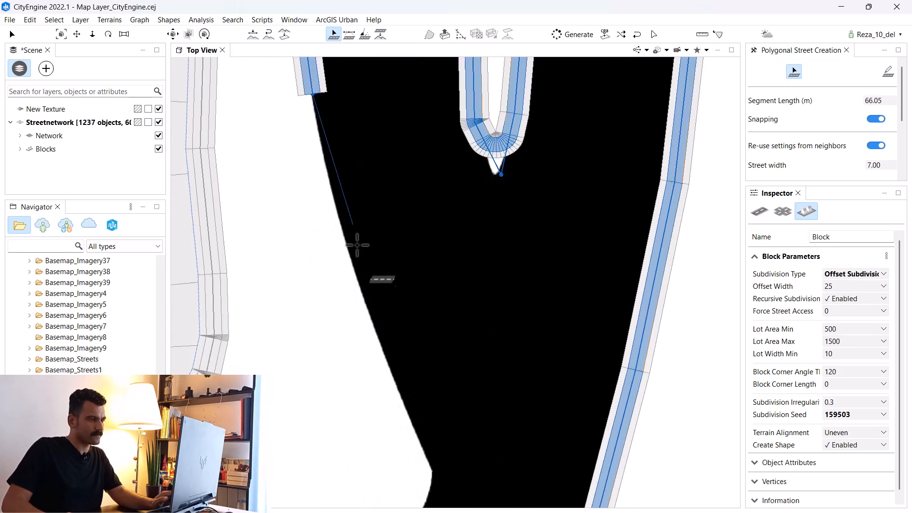
{"action": "left_click", "coordinate": [358, 279]}
{"action": "left_click", "coordinate": [412, 425]}
{"action": "left_click", "coordinate": [432, 472]}
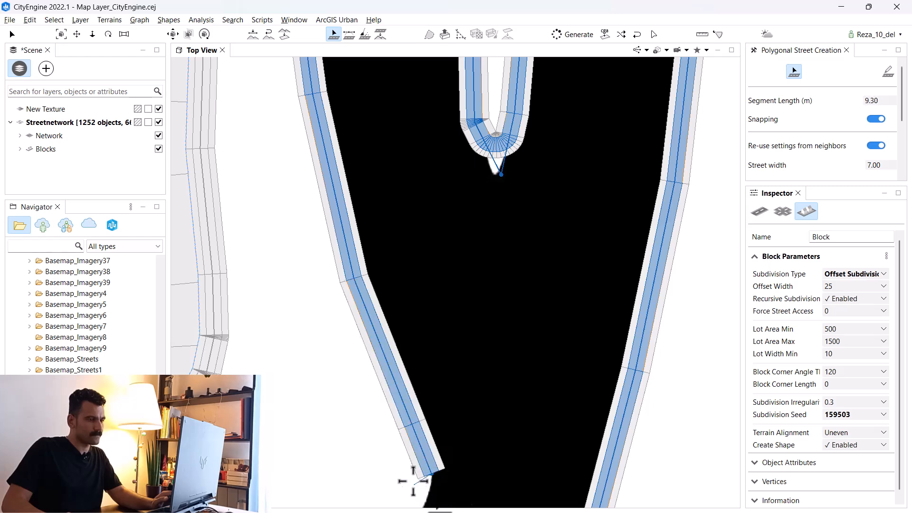
Trace the concave edge below the letter y's left corner and around the rounded tip of its tail.
{"action": "middle_click_drag", "start_coordinate": [414, 484], "coordinate": [473, 224]}
{"action": "left_click", "coordinate": [470, 280]}
{"action": "left_click", "coordinate": [439, 301]}
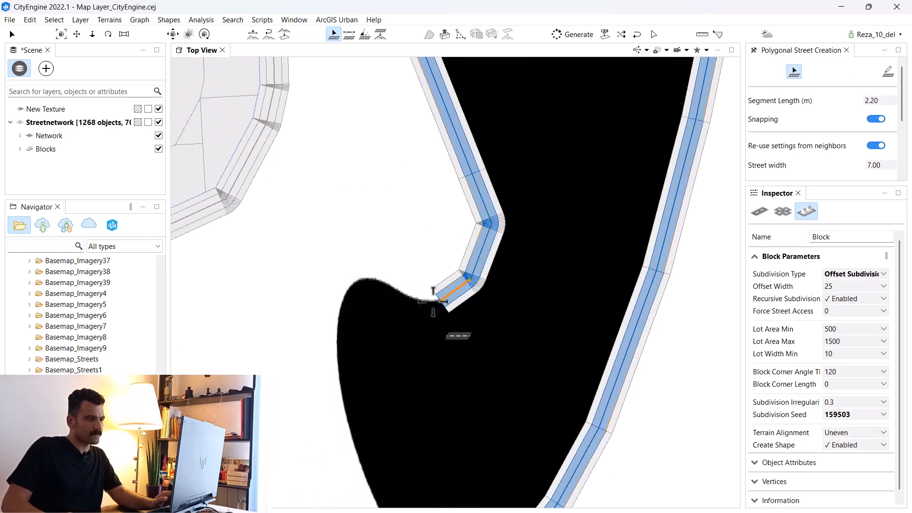
{"action": "left_click", "coordinate": [403, 294]}
{"action": "left_click", "coordinate": [365, 282]}
{"action": "left_click", "coordinate": [340, 306]}
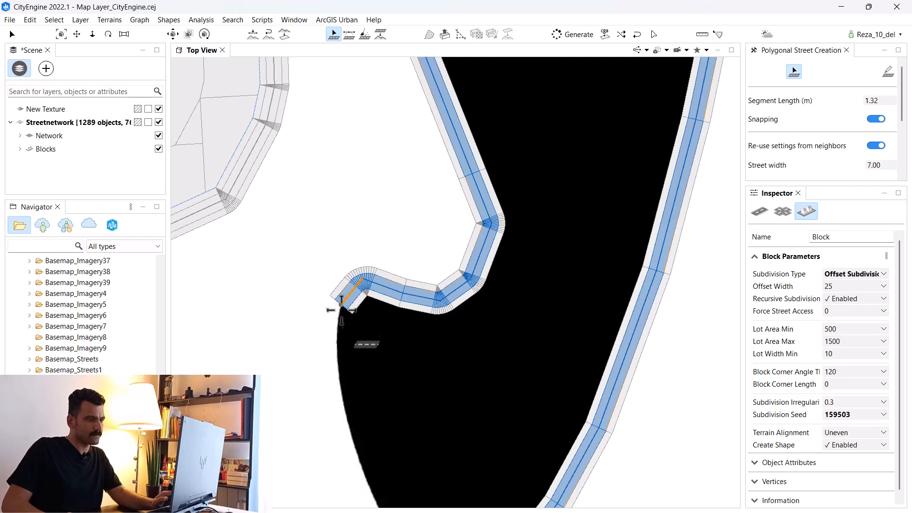
Trace down the left side of the letter y's tail and close the street loop at its bottom.
{"action": "middle_click_drag", "start_coordinate": [323, 385], "coordinate": [315, 224]}
{"action": "left_click", "coordinate": [321, 224]}
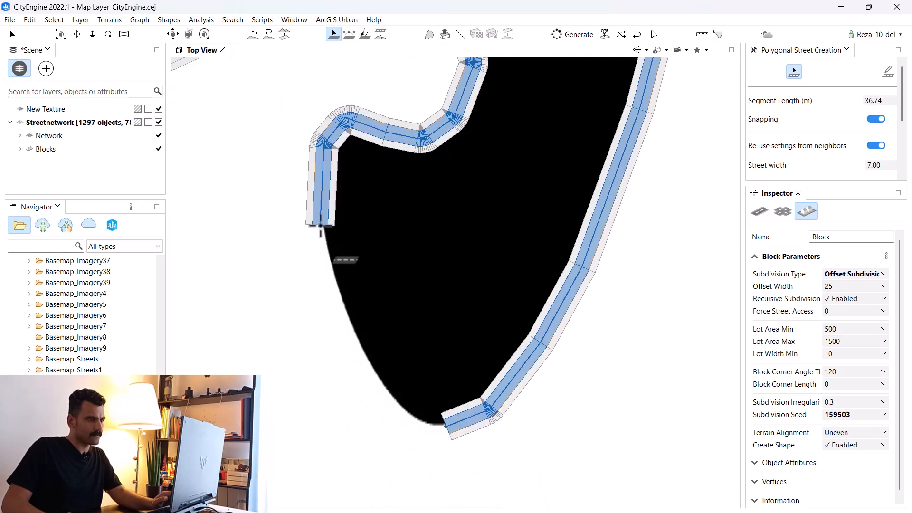
{"action": "left_click", "coordinate": [355, 344]}
{"action": "left_click", "coordinate": [409, 419]}
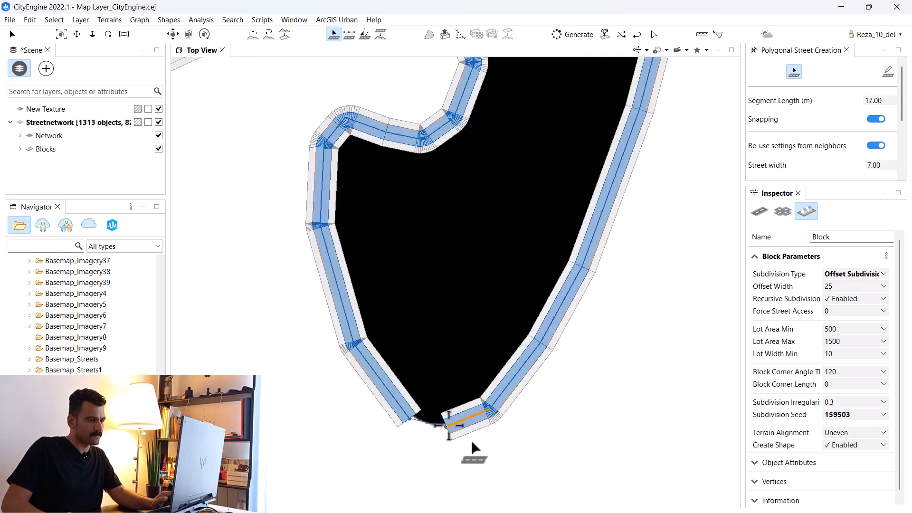
{"action": "left_click", "coordinate": [470, 444]}
Set the letter y block's subdivision type to Offset Subdivision.
{"action": "left_click", "coordinate": [12, 34]}
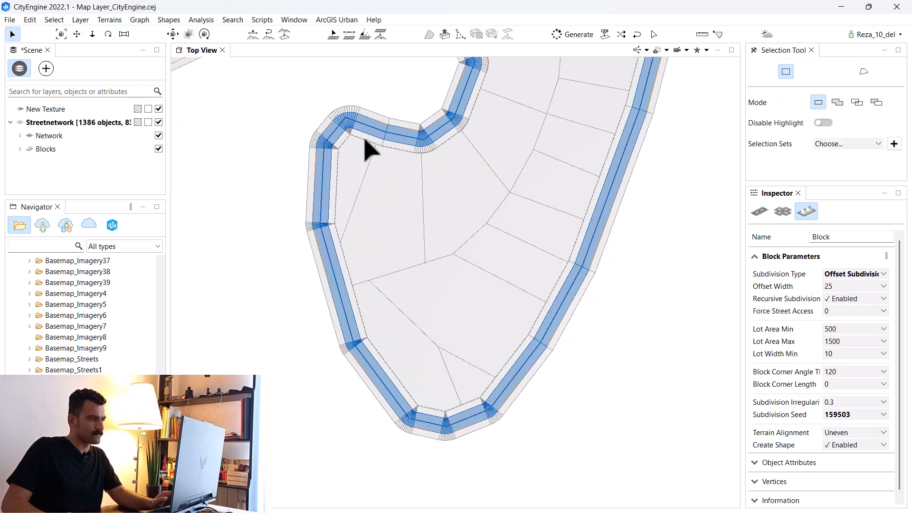
{"action": "left_click", "coordinate": [468, 218]}
{"action": "left_click", "coordinate": [865, 276]}
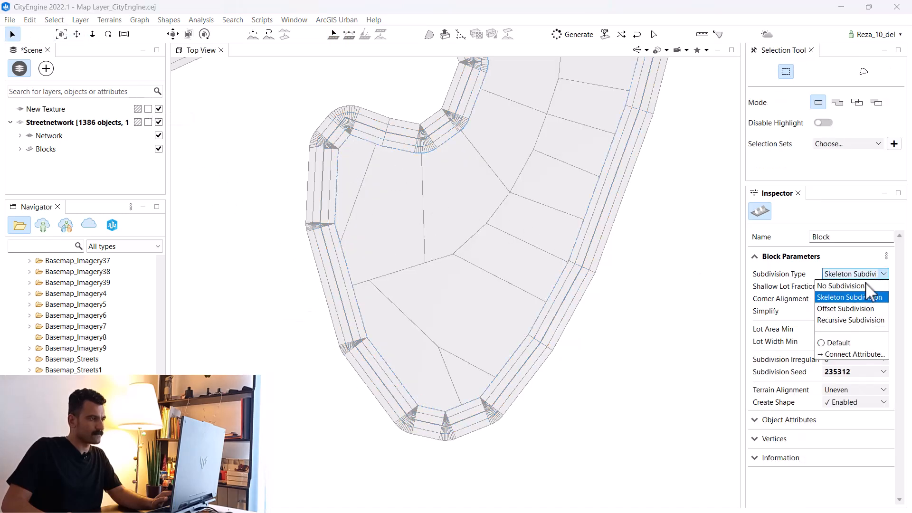
{"action": "left_click", "coordinate": [854, 310]}
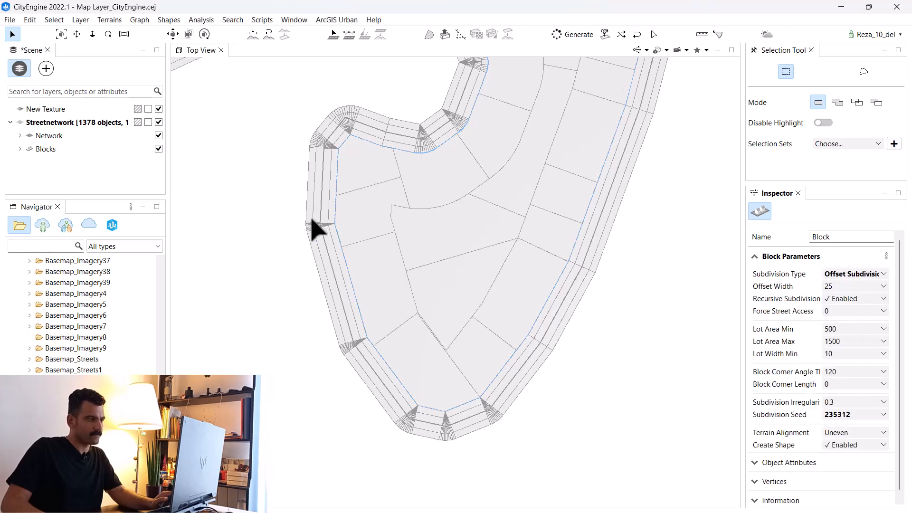
Start a polygonal street in the letter E's upper notch and trace it along the underside of the top arm.
{"action": "scroll", "coordinate": [319, 223], "scroll_direction": "down", "scroll_amount": 8}
{"action": "scroll", "coordinate": [587, 136], "scroll_direction": "up", "scroll_amount": 5}
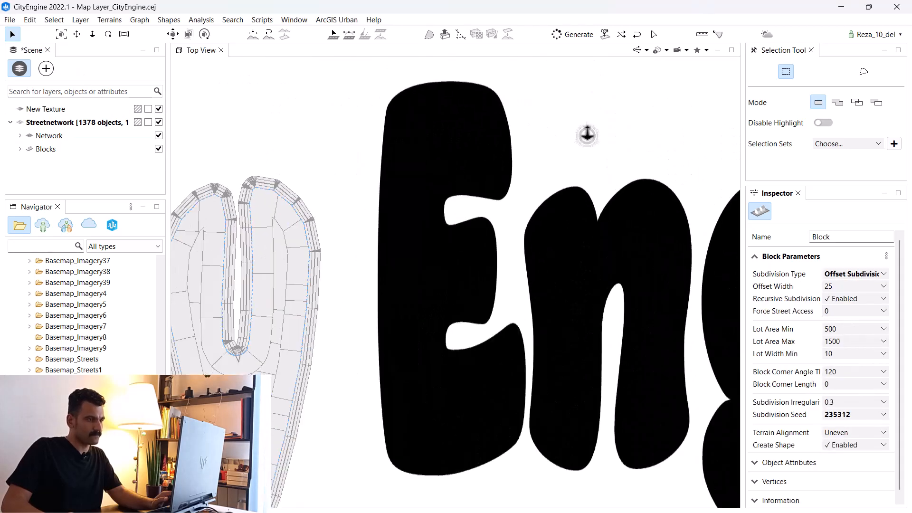
{"action": "left_click", "coordinate": [334, 34]}
{"action": "scroll", "coordinate": [523, 269], "scroll_direction": "up", "scroll_amount": 3}
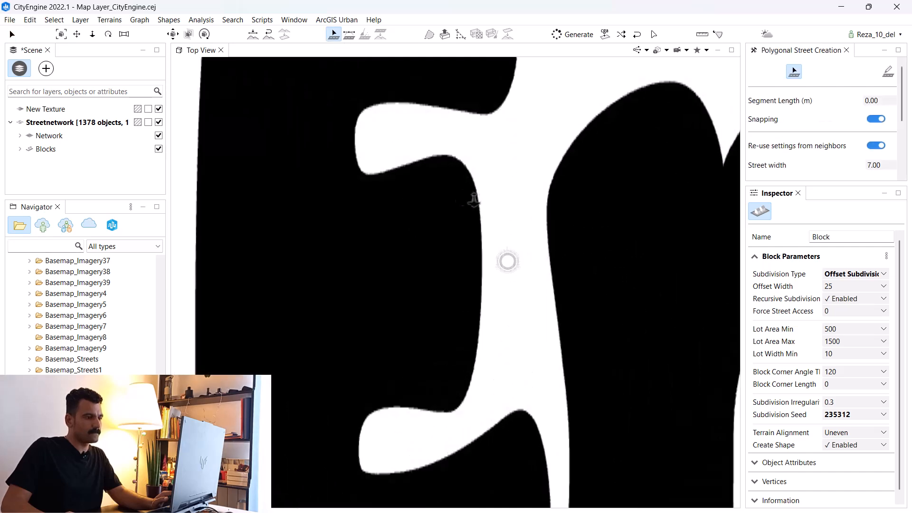
{"action": "left_click", "coordinate": [380, 169]}
{"action": "left_click", "coordinate": [379, 142]}
{"action": "left_click", "coordinate": [393, 123]}
{"action": "left_click", "coordinate": [403, 99]}
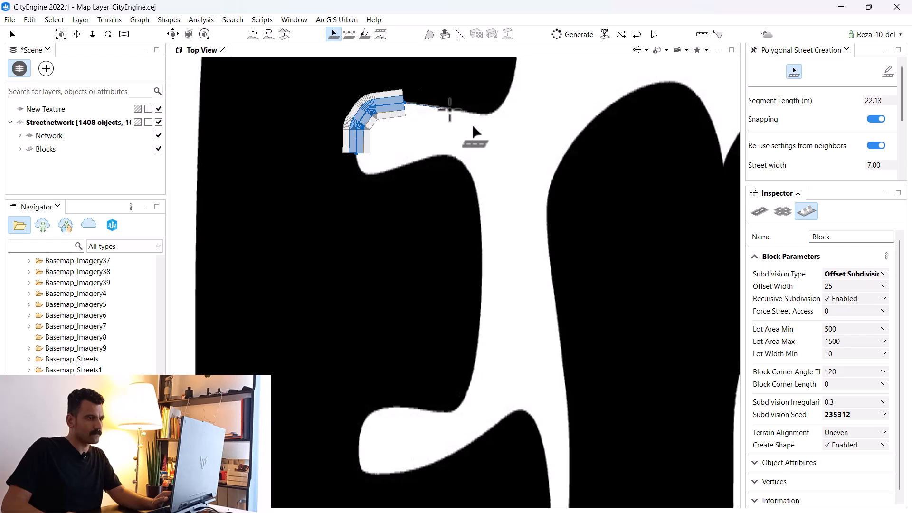
{"action": "left_click", "coordinate": [449, 107]}
{"action": "left_click", "coordinate": [489, 115]}
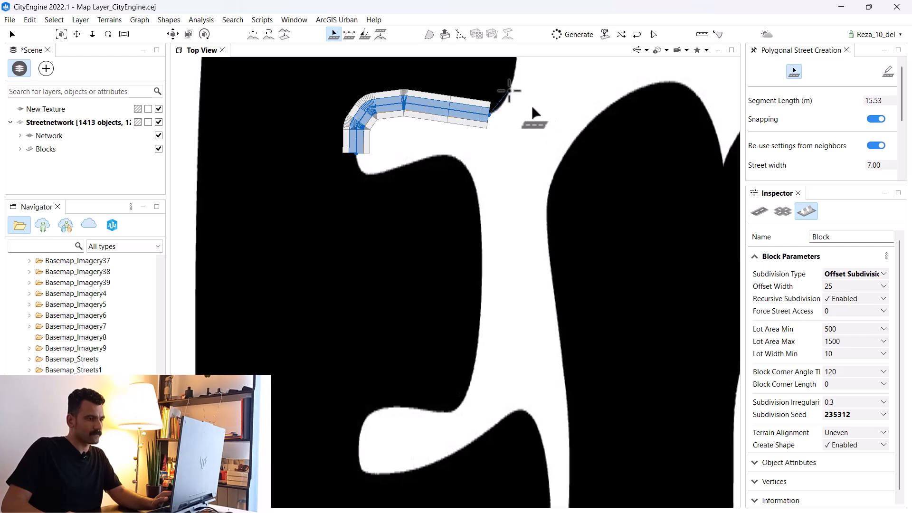
Trace up the outer right side of the letter E's top arm and around its upper right corner.
{"action": "middle_click_drag", "start_coordinate": [531, 116], "coordinate": [475, 305]}
{"action": "left_click", "coordinate": [453, 290]}
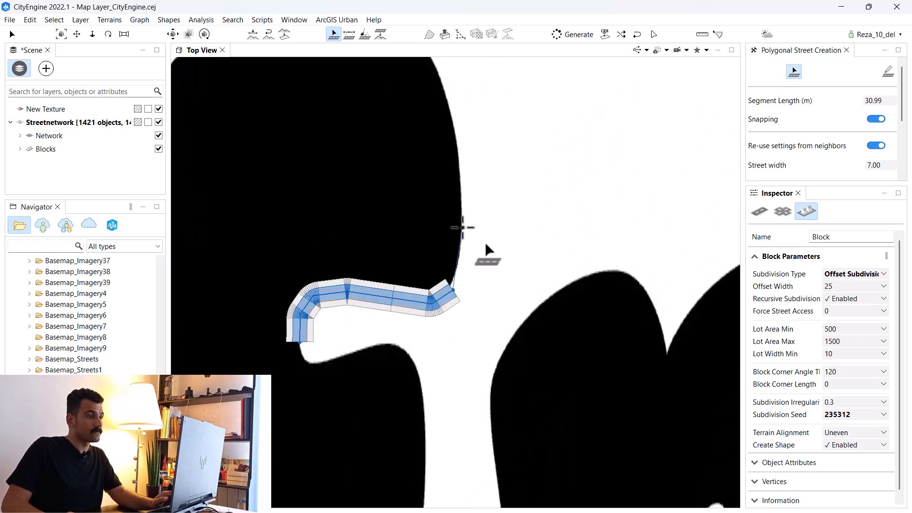
{"action": "left_click", "coordinate": [461, 228]}
{"action": "left_click", "coordinate": [456, 133]}
{"action": "left_click", "coordinate": [437, 69]}
{"action": "middle_click_drag", "start_coordinate": [365, 135], "coordinate": [631, 347]}
{"action": "left_click", "coordinate": [682, 254]}
{"action": "left_click", "coordinate": [647, 234]}
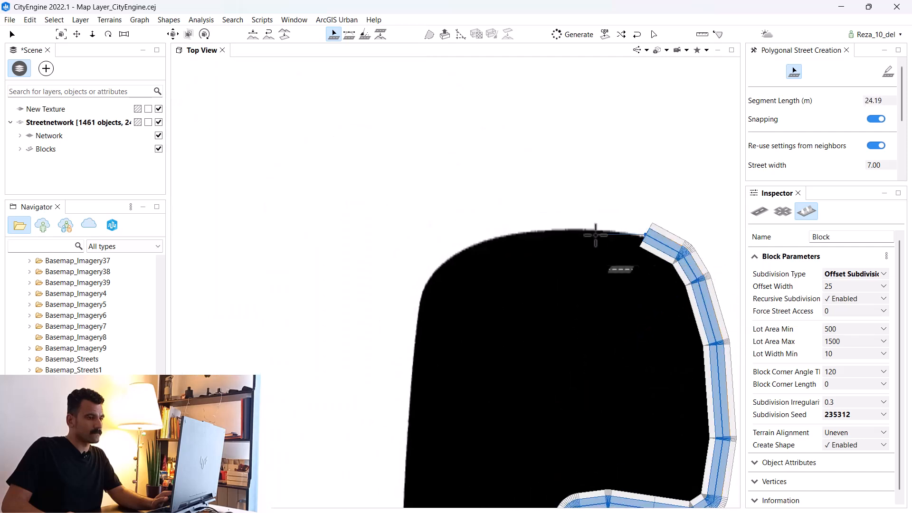
Trace along the letter E's top edge and around its upper left corner.
{"action": "left_click", "coordinate": [570, 230]}
{"action": "left_click", "coordinate": [486, 237]}
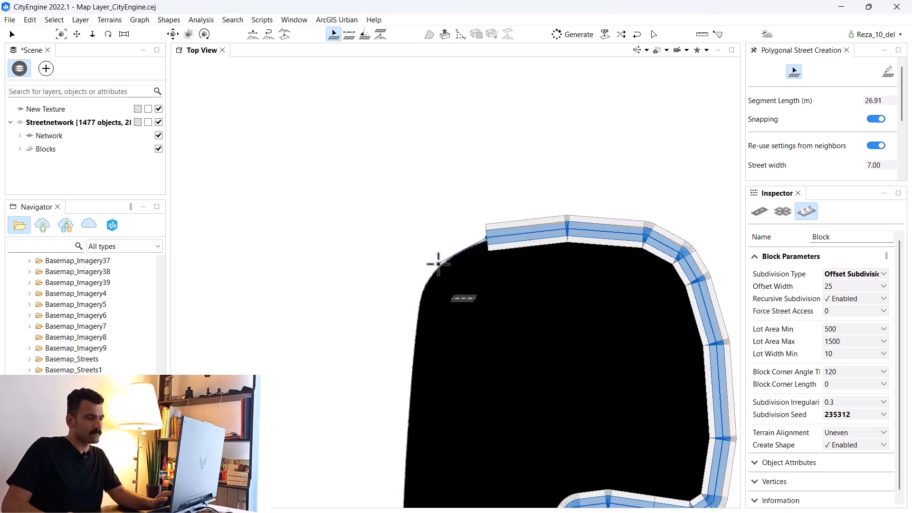
{"action": "left_click", "coordinate": [435, 266]}
{"action": "left_click", "coordinate": [417, 311]}
Trace down the long left side of the letter E toward its lower left corner.
{"action": "middle_click_drag", "start_coordinate": [418, 382], "coordinate": [407, 214]}
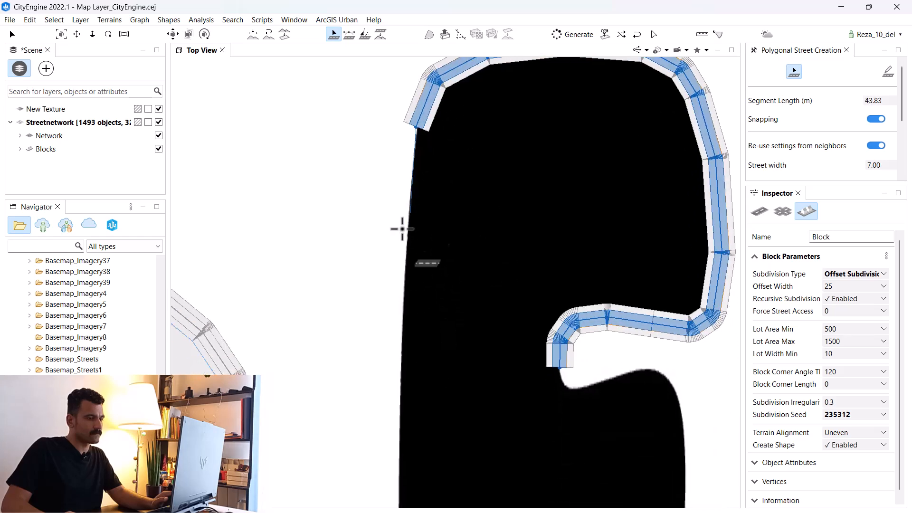
{"action": "left_click", "coordinate": [409, 248]}
{"action": "left_click", "coordinate": [399, 369]}
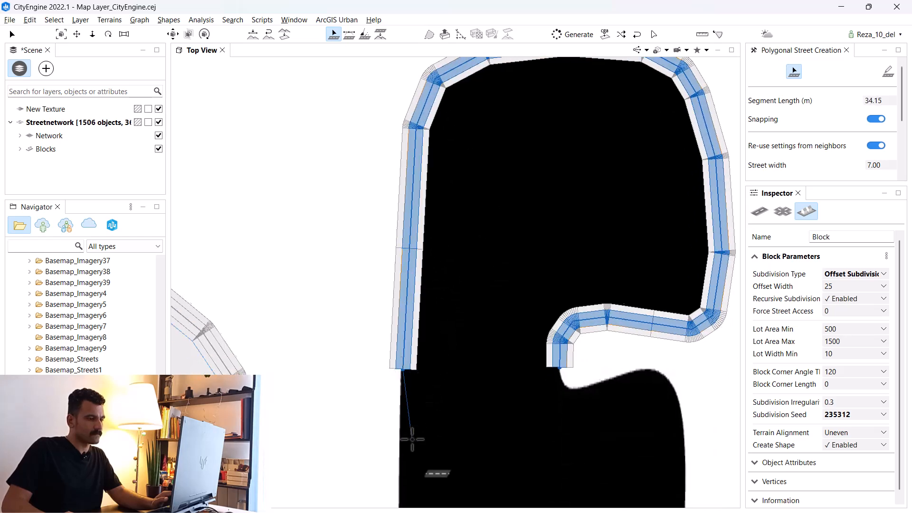
{"action": "middle_click_drag", "start_coordinate": [413, 434], "coordinate": [405, 212]}
{"action": "left_click", "coordinate": [395, 283]}
{"action": "middle_click_drag", "start_coordinate": [399, 386], "coordinate": [389, 212]}
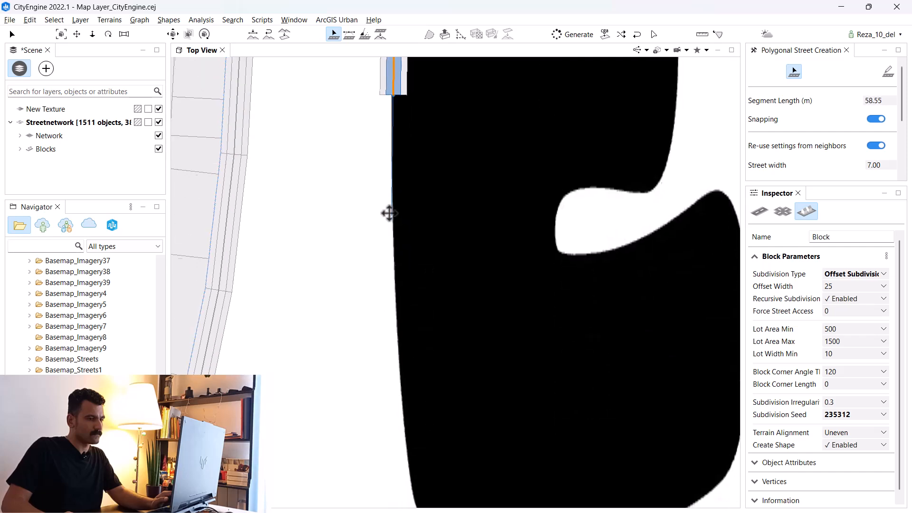
{"action": "left_click", "coordinate": [394, 252]}
{"action": "middle_click_drag", "start_coordinate": [402, 384], "coordinate": [372, 237]}
{"action": "left_click", "coordinate": [377, 260]}
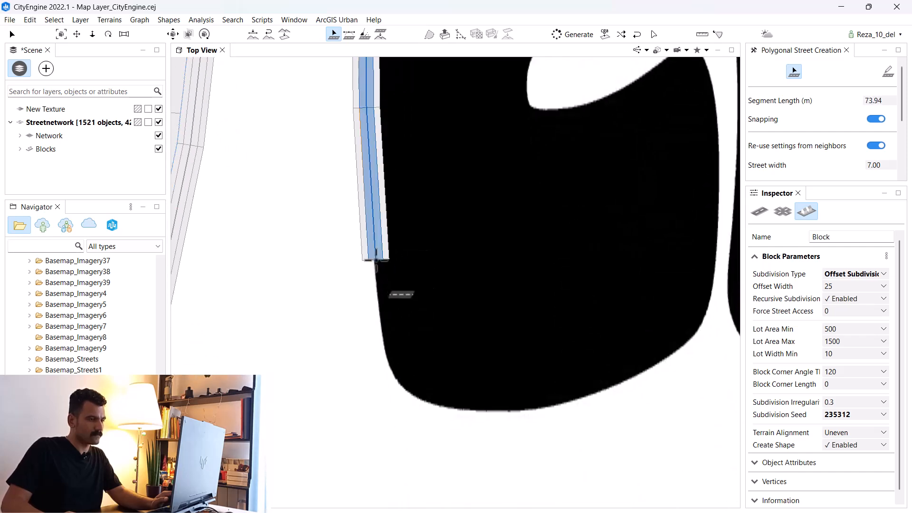
Trace around the letter E's lower left corner and along its bottom edge toward the lower right corner.
{"action": "left_click", "coordinate": [385, 345]}
{"action": "left_click", "coordinate": [402, 390]}
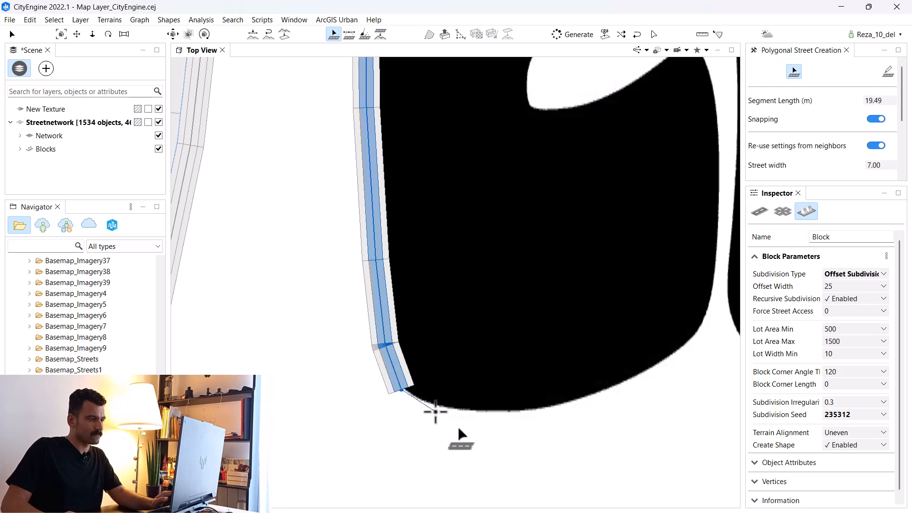
{"action": "left_click", "coordinate": [445, 412]}
{"action": "left_click", "coordinate": [504, 409]}
{"action": "left_click", "coordinate": [570, 401]}
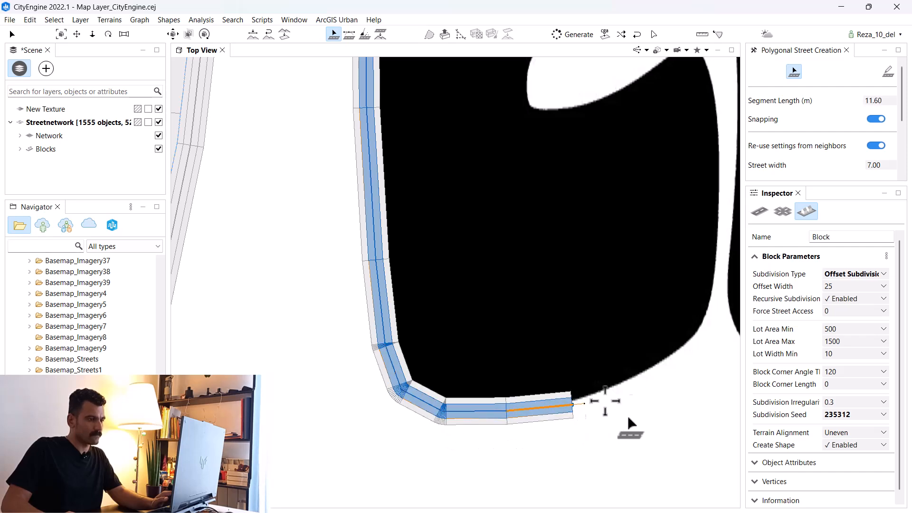
{"action": "left_click", "coordinate": [651, 368]}
{"action": "left_click", "coordinate": [700, 325]}
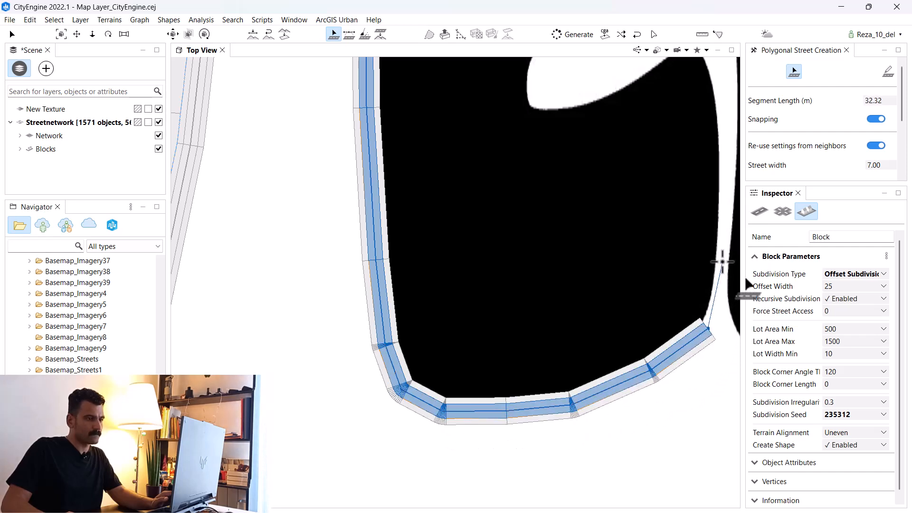
{"action": "left_click", "coordinate": [716, 237]}
{"action": "middle_click_drag", "start_coordinate": [715, 198], "coordinate": [365, 312]}
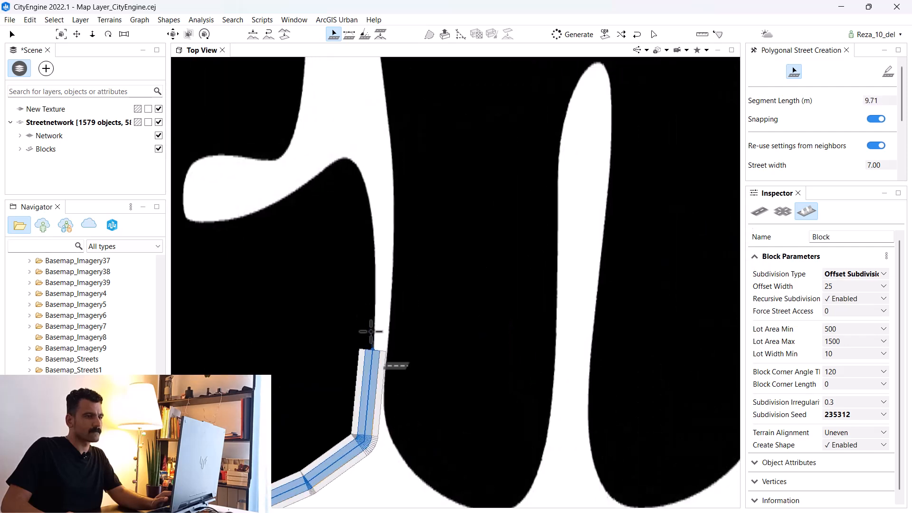
{"action": "key", "text": "ctrl+z"}
{"action": "key", "text": "ctrl+z"}
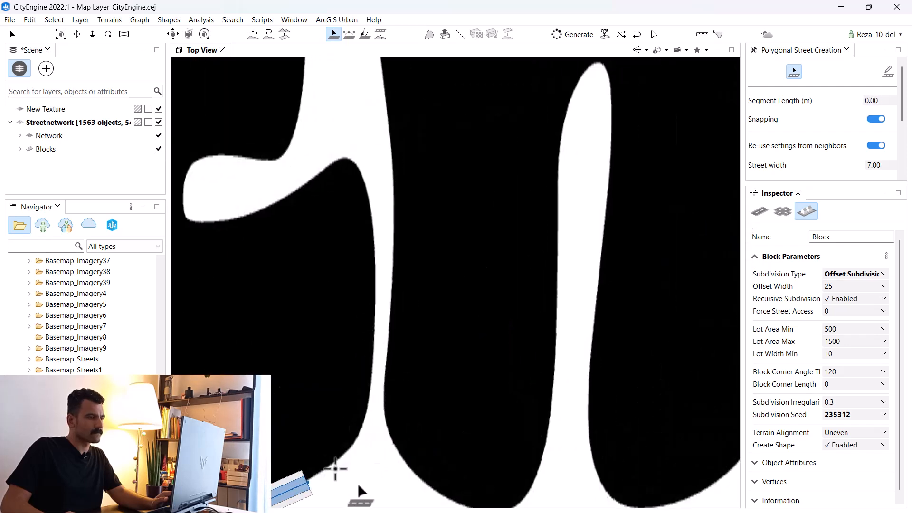
Trace around the letter E's lower right corner, up the outer side of the bottom arm and over its rounded tip.
{"action": "left_click", "coordinate": [338, 449]}
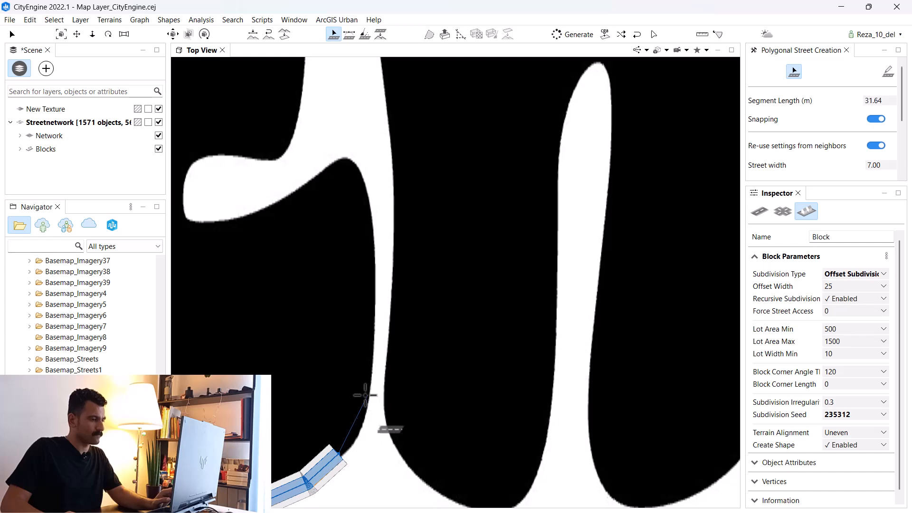
{"action": "left_click", "coordinate": [363, 393]}
{"action": "left_click", "coordinate": [371, 299]}
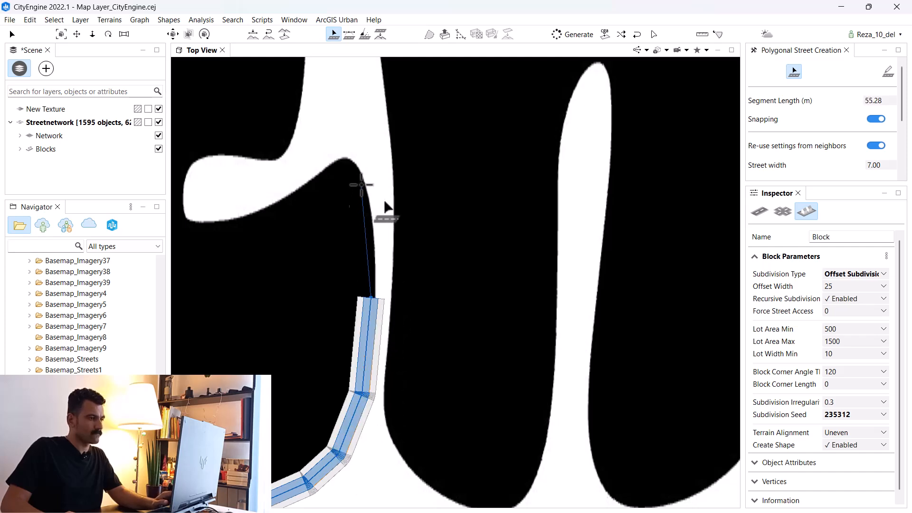
{"action": "left_click", "coordinate": [361, 185]}
{"action": "left_click", "coordinate": [344, 161]}
{"action": "left_click", "coordinate": [321, 167]}
Trace around the inside of the letter E's lower notch to the lower corner of the middle arm.
{"action": "left_click", "coordinate": [282, 205]}
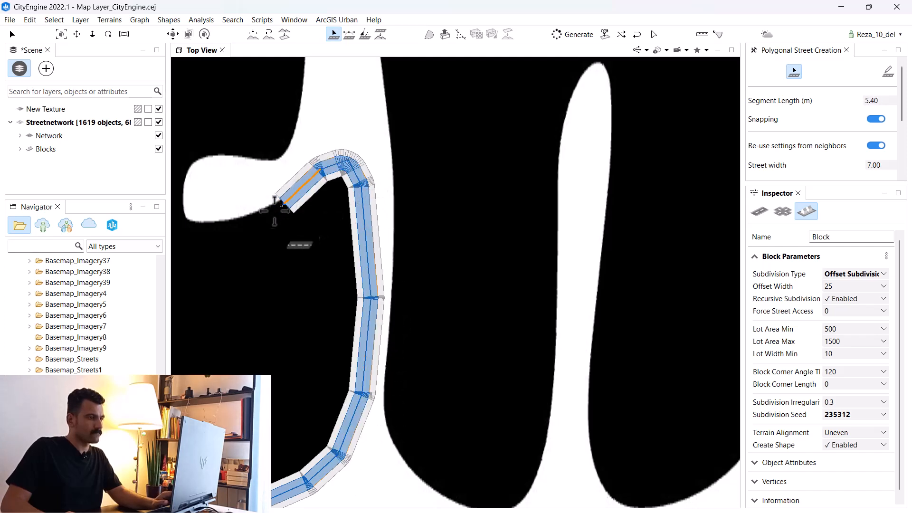
{"action": "left_click", "coordinate": [215, 231]}
{"action": "left_click", "coordinate": [186, 223]}
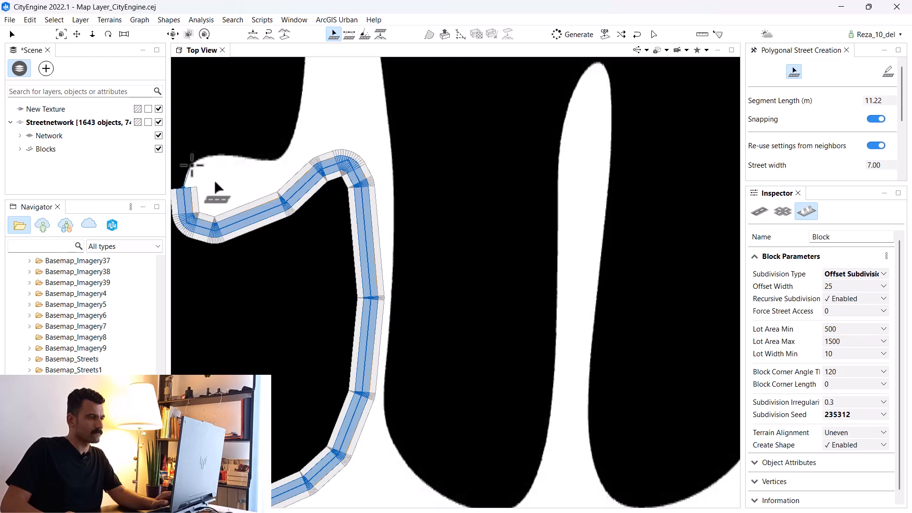
{"action": "left_click", "coordinate": [274, 151]}
{"action": "left_click", "coordinate": [293, 131]}
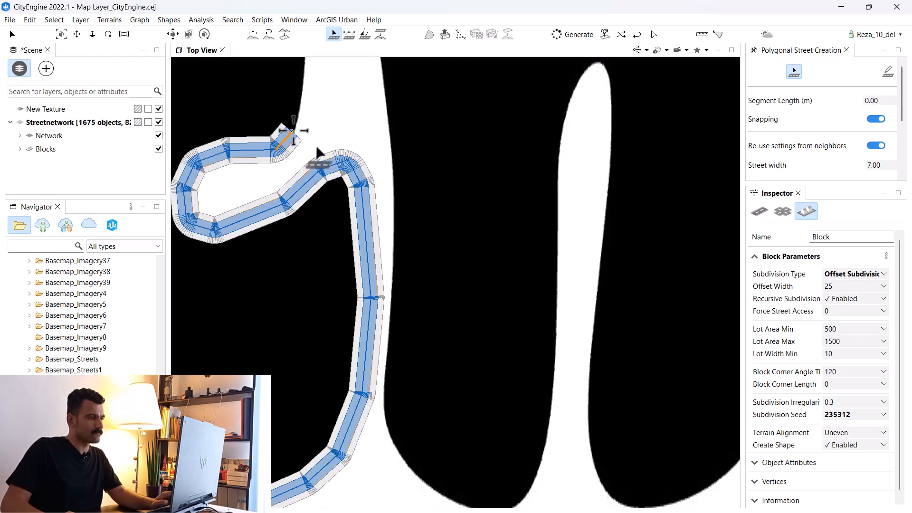
Trace up and over the letter E's middle arm and close the street loop in the upper notch.
{"action": "middle_click_drag", "start_coordinate": [289, 167], "coordinate": [554, 384]}
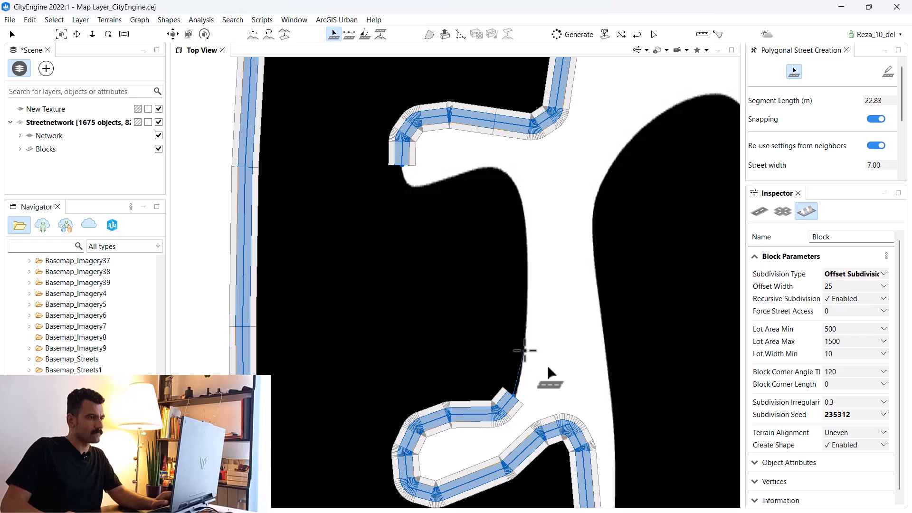
{"action": "left_click", "coordinate": [525, 350]}
{"action": "left_click", "coordinate": [525, 251]}
{"action": "left_click", "coordinate": [498, 166]}
{"action": "left_click", "coordinate": [474, 165]}
{"action": "left_click", "coordinate": [438, 180]}
{"action": "left_click", "coordinate": [404, 180]}
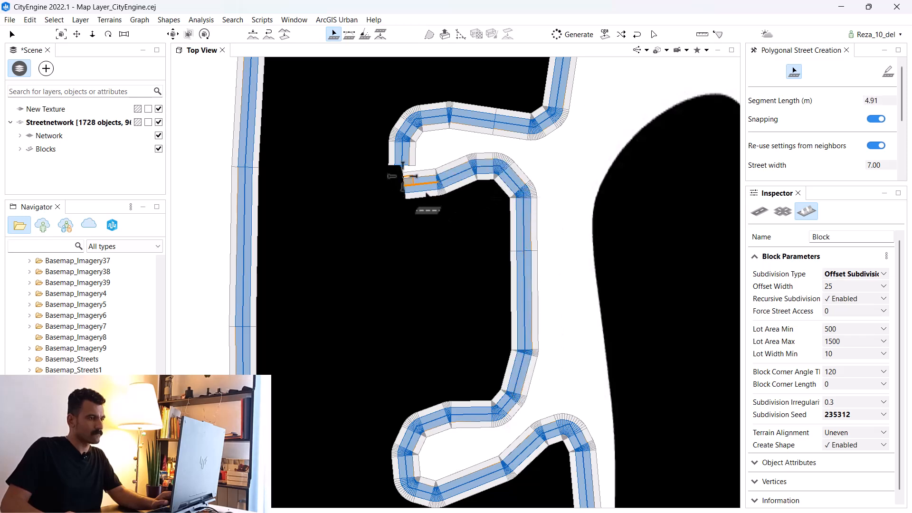
{"action": "left_click", "coordinate": [428, 189]}
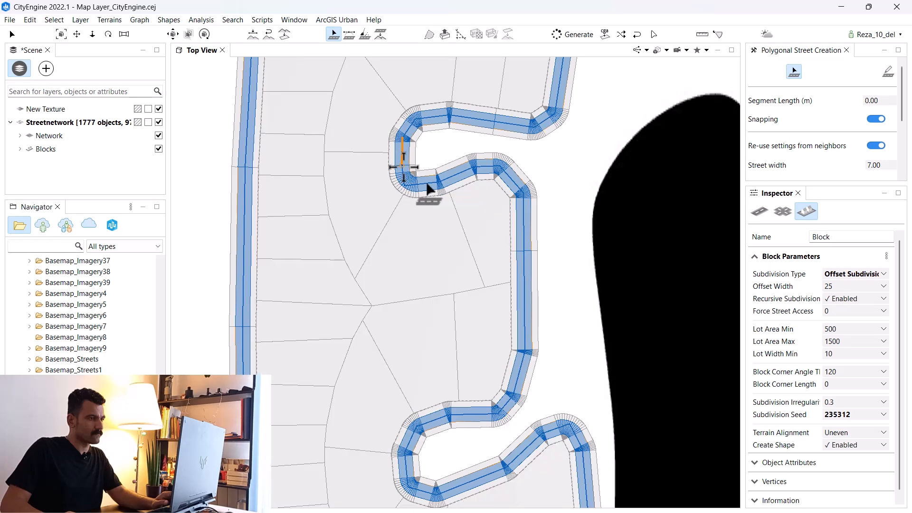
Set the letter E block's subdivision type to Offset Subdivision.
{"action": "left_click", "coordinate": [13, 33]}
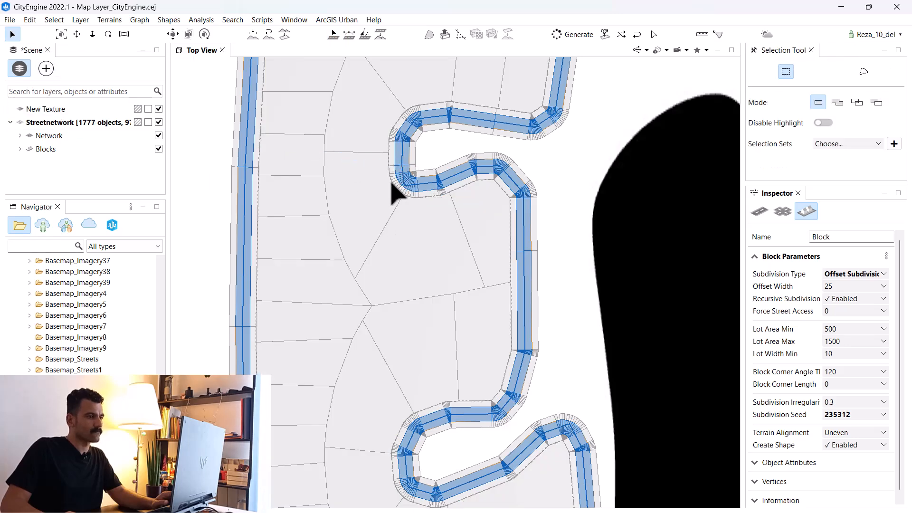
{"action": "left_click", "coordinate": [430, 262]}
{"action": "left_click", "coordinate": [868, 274]}
{"action": "left_click", "coordinate": [848, 309]}
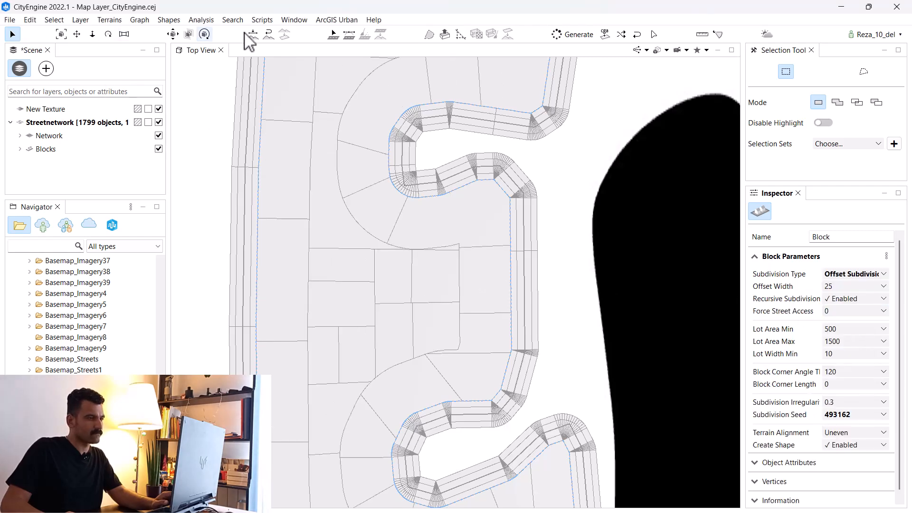
Start a polygonal street at the lower left of the first letter n and trace around its left leg's rounded bottom.
{"action": "left_click", "coordinate": [334, 34]}
{"action": "scroll", "coordinate": [287, 238], "scroll_direction": "down", "scroll_amount": 7}
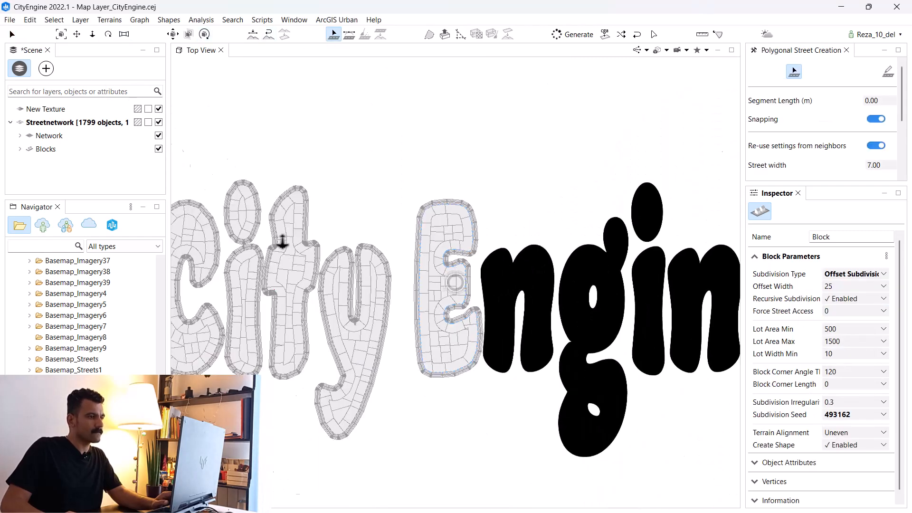
{"action": "scroll", "coordinate": [543, 366], "scroll_direction": "up", "scroll_amount": 3}
{"action": "scroll", "coordinate": [471, 383], "scroll_direction": "up", "scroll_amount": 3}
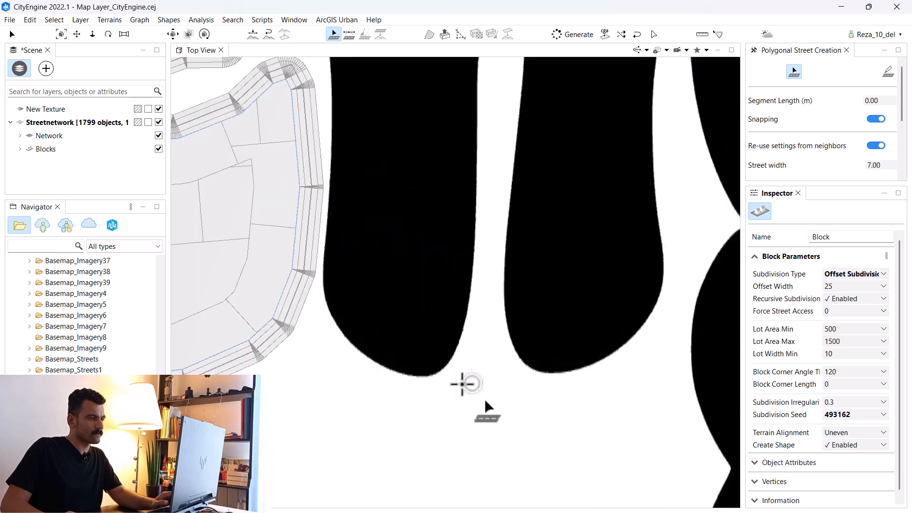
{"action": "left_click", "coordinate": [329, 280]}
{"action": "left_click", "coordinate": [333, 309]}
{"action": "left_click", "coordinate": [349, 338]}
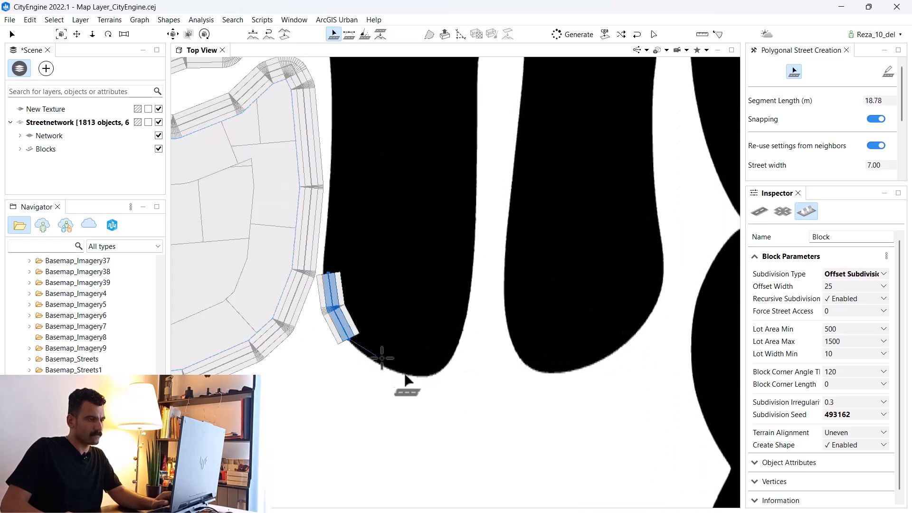
{"action": "left_click", "coordinate": [389, 369]}
{"action": "left_click", "coordinate": [430, 377]}
Trace up the inner edge of the letter n's left leg to the start of its arch.
{"action": "left_click", "coordinate": [470, 299]}
{"action": "left_click", "coordinate": [477, 181]}
{"action": "middle_click_drag", "start_coordinate": [463, 118], "coordinate": [429, 351]}
{"action": "left_click", "coordinate": [443, 287]}
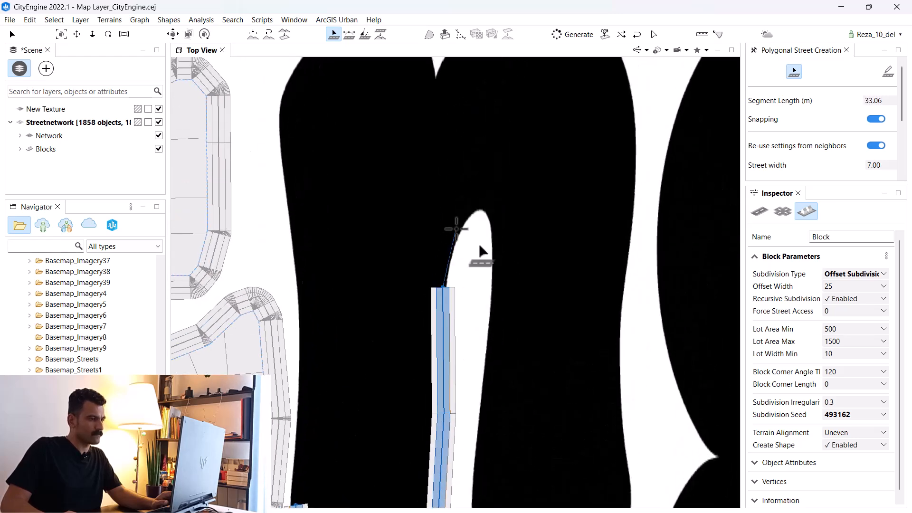
Trace around the top of the inner arch between the letter n's legs.
{"action": "left_click", "coordinate": [456, 229]}
{"action": "left_click", "coordinate": [478, 204]}
{"action": "left_click", "coordinate": [498, 222]}
{"action": "left_click", "coordinate": [498, 257]}
Trace down the inner edge of the letter n's right leg to just above its rounded bottom.
{"action": "middle_click_drag", "start_coordinate": [488, 335], "coordinate": [469, 126]}
{"action": "left_click", "coordinate": [460, 134]}
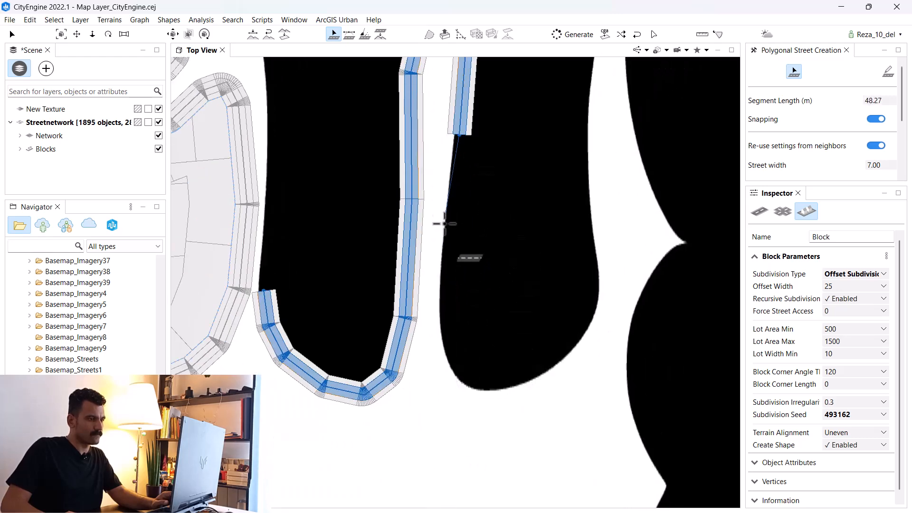
{"action": "left_click", "coordinate": [447, 259]}
{"action": "left_click", "coordinate": [447, 354]}
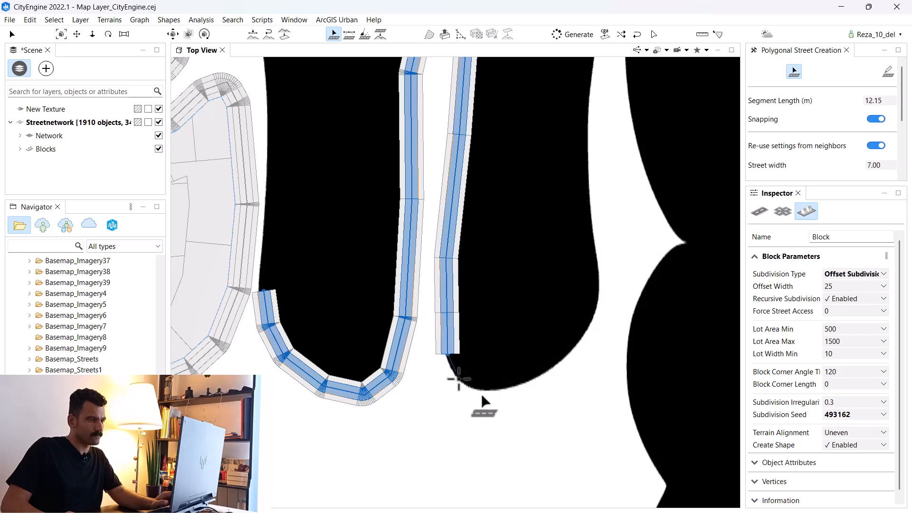
Trace around the rounded bottom of the letter n's right leg and up its outer right edge.
{"action": "left_click", "coordinate": [464, 382]}
{"action": "left_click", "coordinate": [491, 386]}
{"action": "left_click", "coordinate": [539, 375]}
{"action": "left_click", "coordinate": [575, 346]}
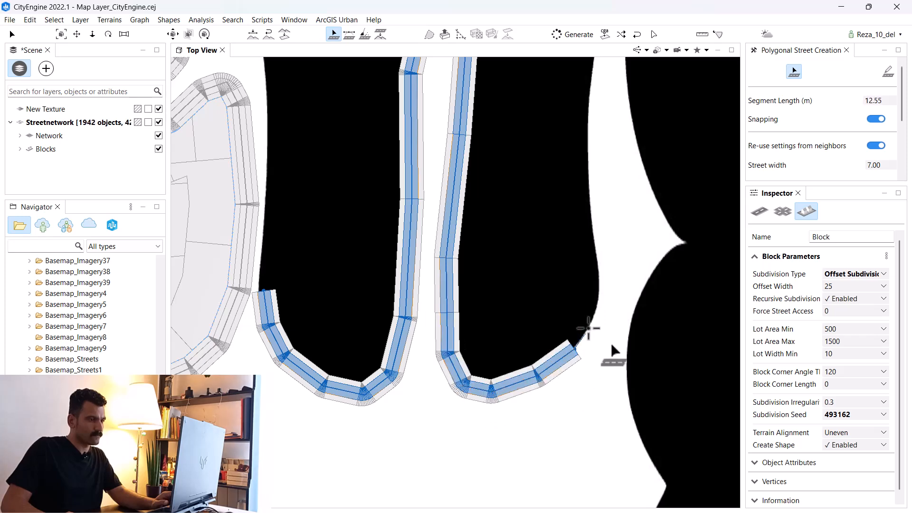
{"action": "mouse_move", "coordinate": [596, 167]}
{"action": "middle_mouse_down"}
{"action": "mouse_move", "coordinate": [520, 204]}
{"action": "mouse_move", "coordinate": [428, 351]}
{"action": "middle_mouse_up"}
{"action": "left_click", "coordinate": [437, 326]}
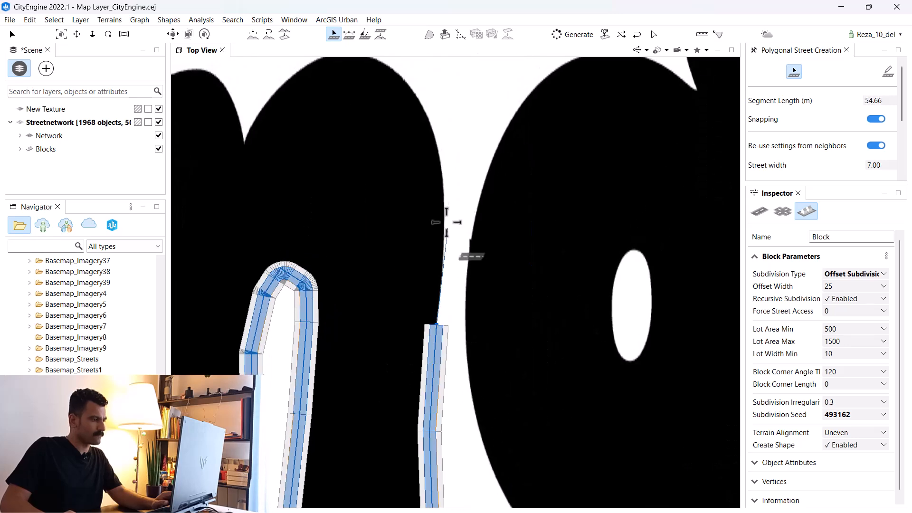
Trace the street up and over the letter n's right shoulder, down to the notch between its two humps.
{"action": "left_click", "coordinate": [444, 202]}
{"action": "left_click", "coordinate": [403, 78]}
{"action": "middle_click_drag", "start_coordinate": [371, 78], "coordinate": [437, 187]}
{"action": "left_click", "coordinate": [433, 165]}
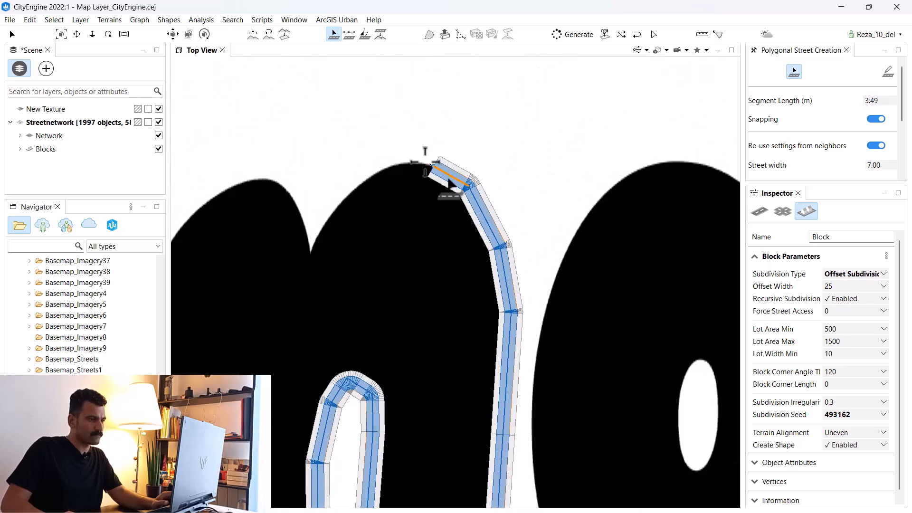
{"action": "left_click", "coordinate": [391, 166]}
{"action": "left_click", "coordinate": [360, 191]}
{"action": "left_click", "coordinate": [314, 259]}
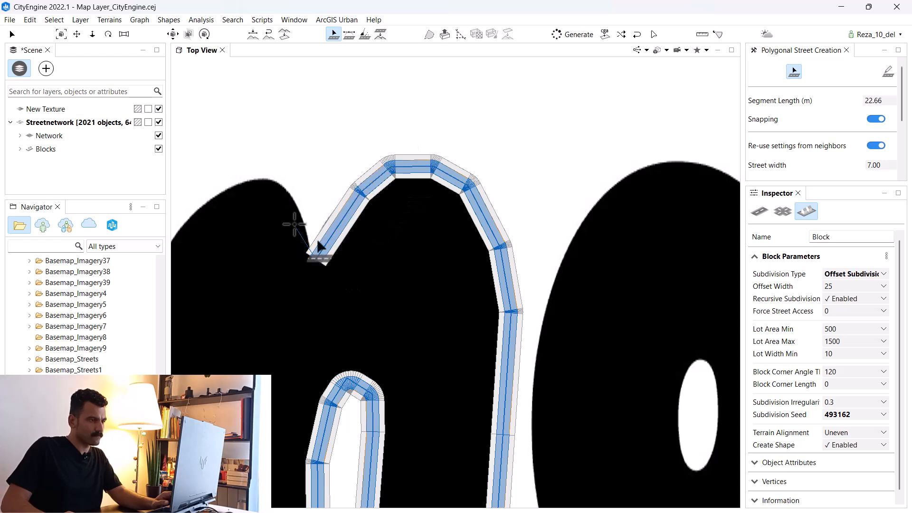
Trace over the letter n's left hump and down its outer left edge, closing the outline at the start node.
{"action": "left_click", "coordinate": [274, 180]}
{"action": "left_click", "coordinate": [242, 182]}
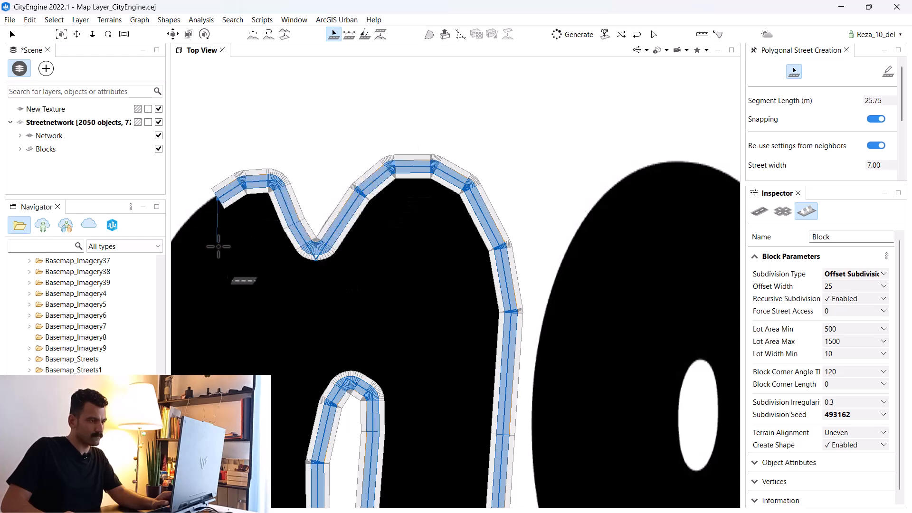
{"action": "middle_click_drag", "start_coordinate": [212, 238], "coordinate": [395, 172]}
{"action": "left_click", "coordinate": [348, 186]}
{"action": "left_click", "coordinate": [337, 249]}
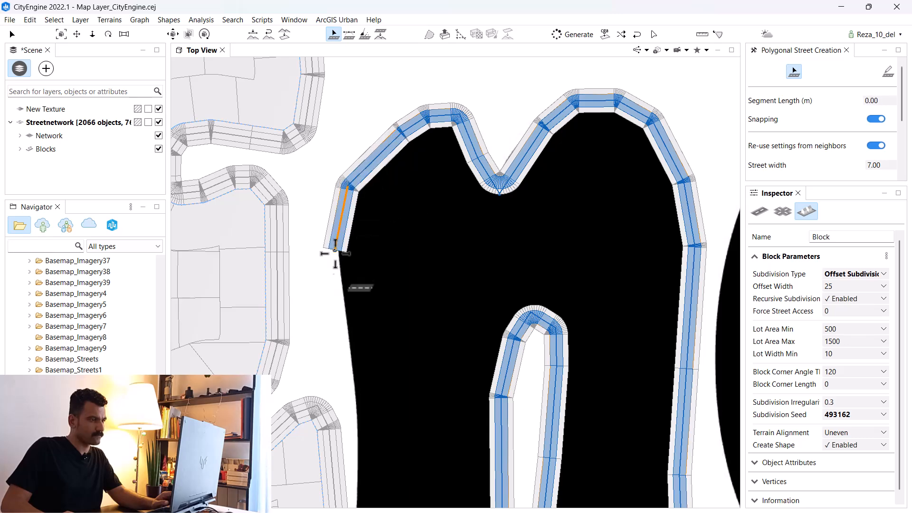
{"action": "left_click", "coordinate": [359, 344]}
{"action": "middle_click_drag", "start_coordinate": [360, 407], "coordinate": [413, 163]}
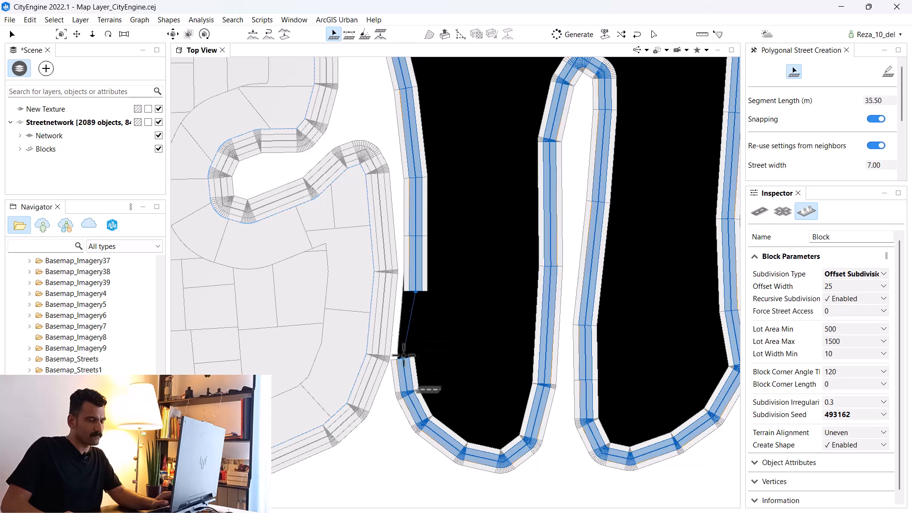
{"action": "left_click", "coordinate": [427, 378]}
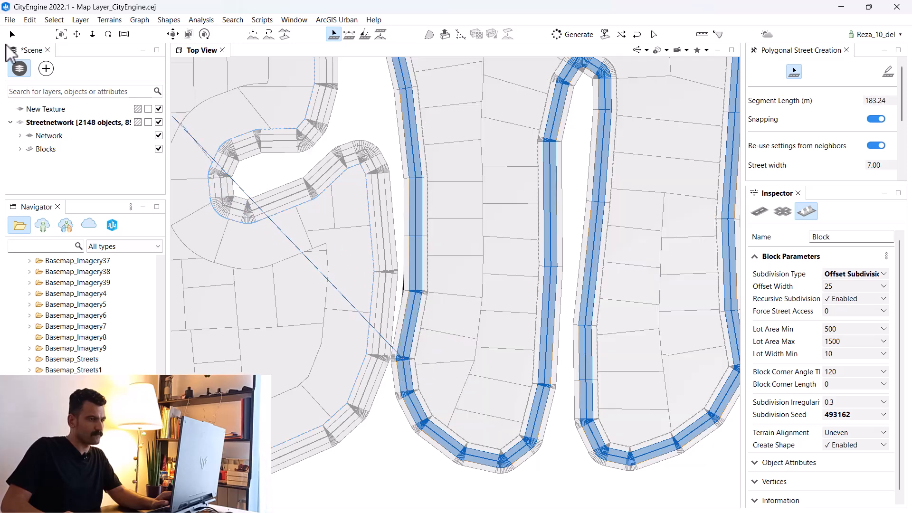
Select the block inside the letter n and set its subdivision type to Offset Subdivision.
{"action": "key", "text": "q"}
{"action": "left_click", "coordinate": [661, 309]}
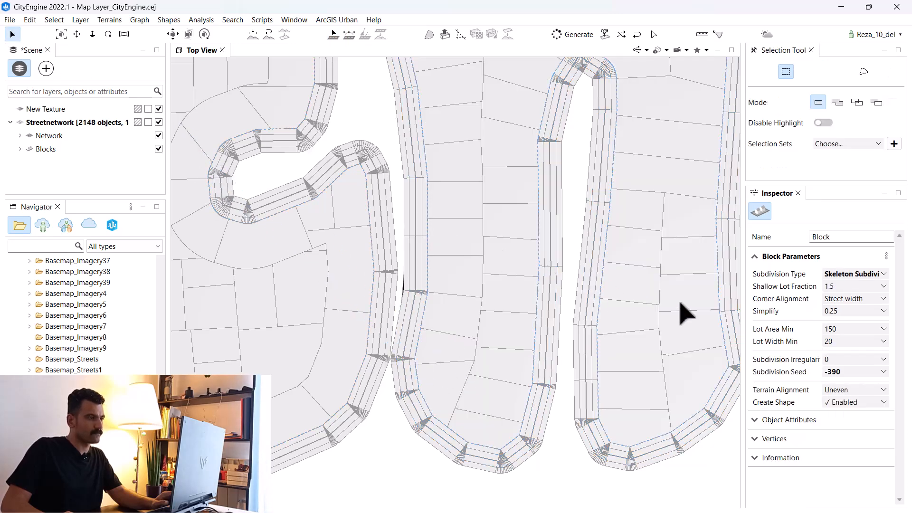
{"action": "left_click", "coordinate": [883, 275]}
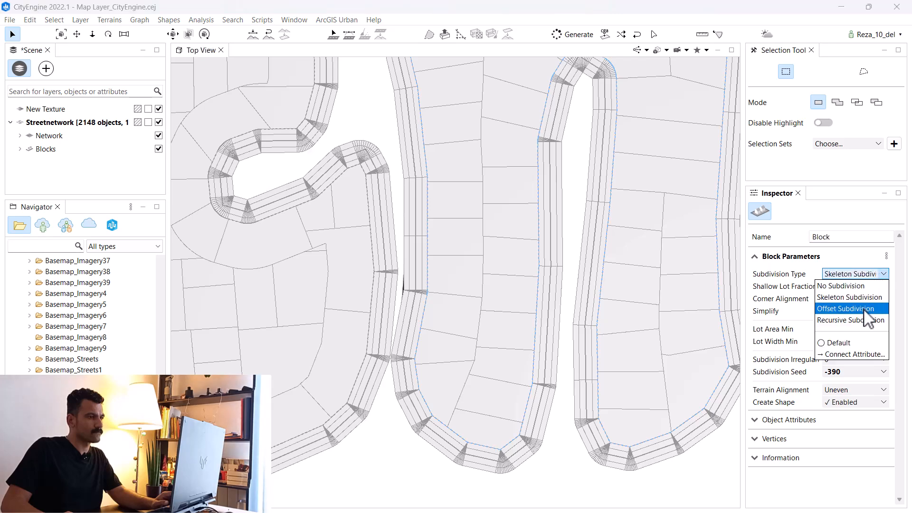
{"action": "left_click", "coordinate": [869, 309]}
Start a polygonal street on the left edge of the letter g's ear and trace down to the notch at the bowl.
{"action": "scroll", "coordinate": [380, 345], "scroll_direction": "down", "scroll_amount": 5}
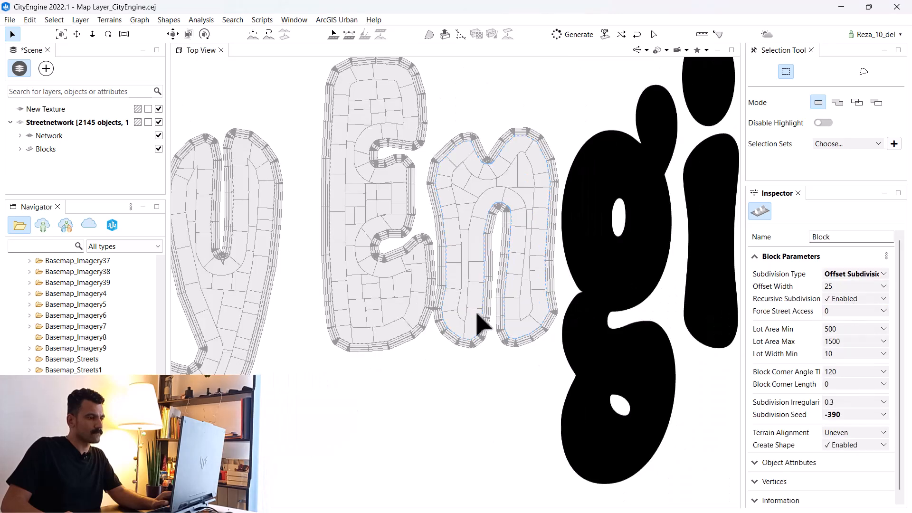
{"action": "scroll", "coordinate": [447, 301], "scroll_direction": "down", "scroll_amount": 3}
{"action": "scroll", "coordinate": [575, 219], "scroll_direction": "up", "scroll_amount": 5}
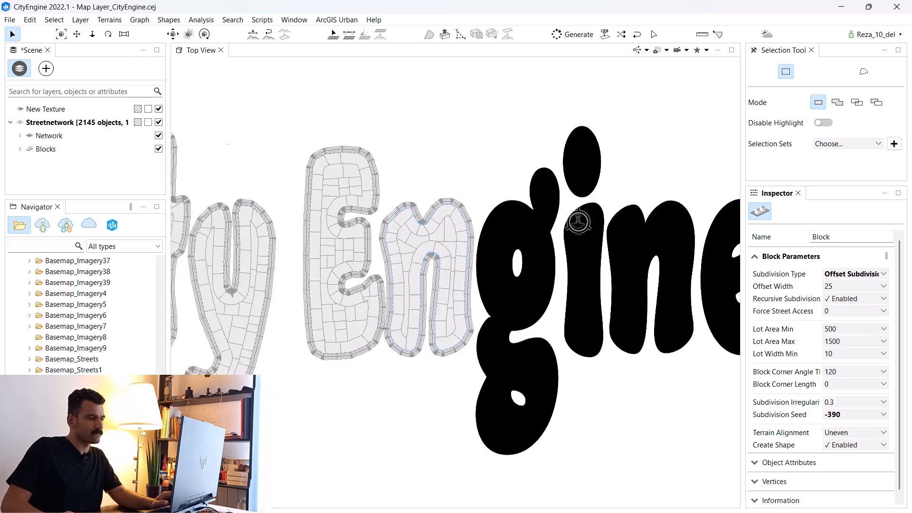
{"action": "left_click", "coordinate": [334, 33]}
{"action": "scroll", "coordinate": [497, 122], "scroll_direction": "up", "scroll_amount": 3}
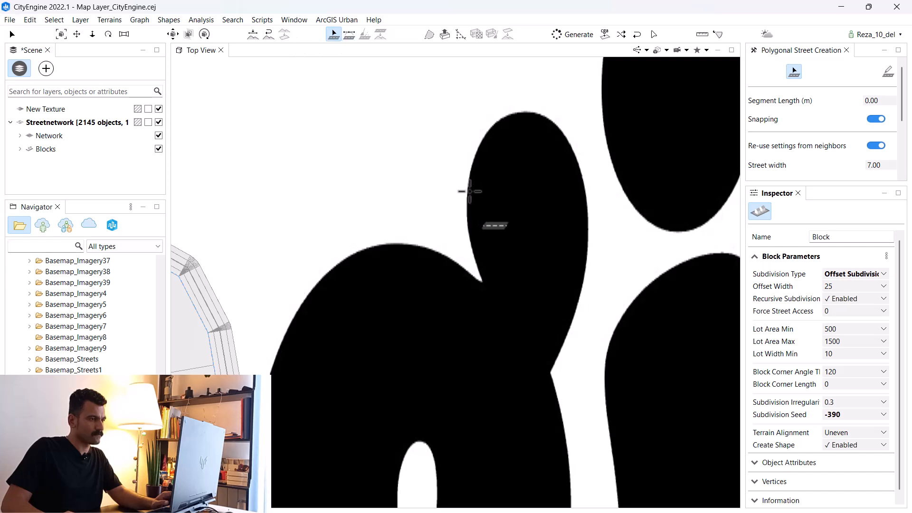
{"action": "left_click", "coordinate": [470, 227]}
{"action": "left_click", "coordinate": [488, 262]}
{"action": "left_click", "coordinate": [485, 283]}
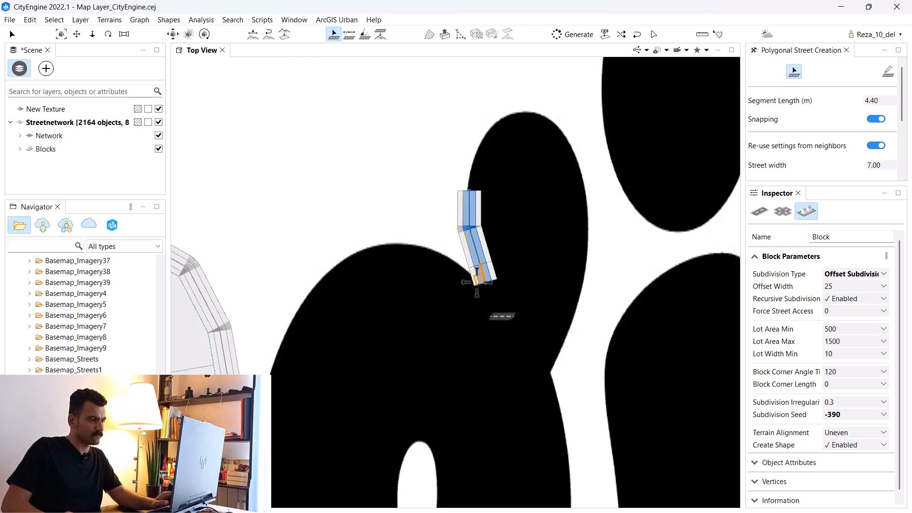
Trace from the ear's notch over the upper-left curve of the letter g's upper bowl.
{"action": "left_click", "coordinate": [450, 259]}
{"action": "left_click", "coordinate": [409, 242]}
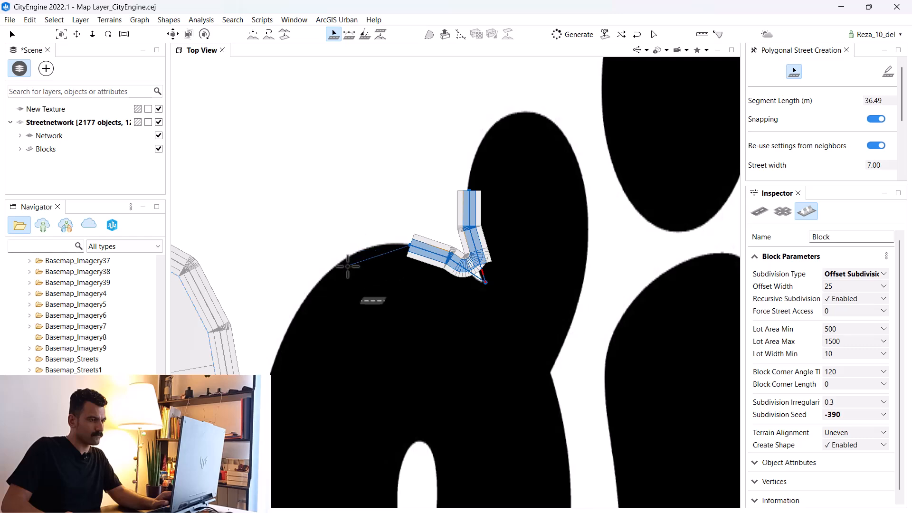
{"action": "left_click", "coordinate": [346, 262]}
{"action": "left_click", "coordinate": [303, 325]}
Trace down the outer left edge of the letter g's upper bowl to the notch below it.
{"action": "middle_click_drag", "start_coordinate": [270, 393], "coordinate": [377, 131]}
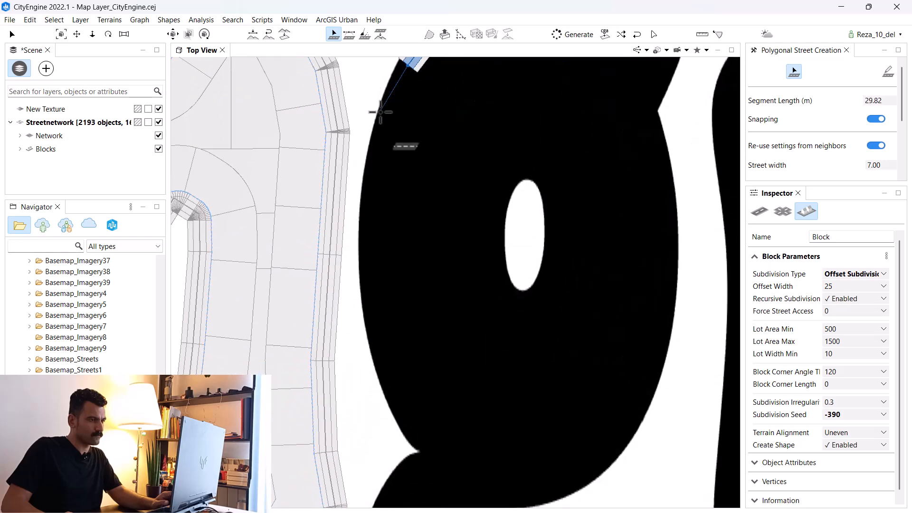
{"action": "left_click", "coordinate": [380, 113]}
{"action": "left_click", "coordinate": [366, 185]}
{"action": "left_click", "coordinate": [366, 260]}
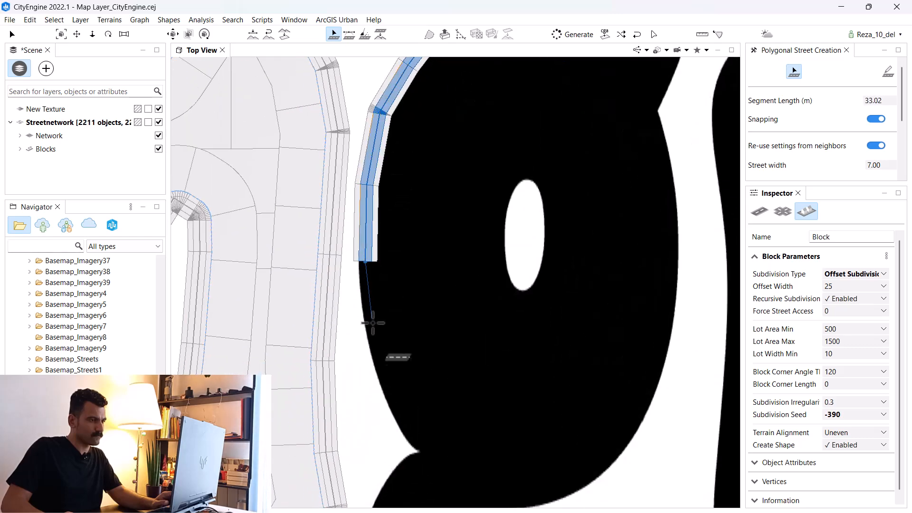
{"action": "left_click", "coordinate": [373, 332]}
{"action": "left_click", "coordinate": [375, 374]}
{"action": "left_click", "coordinate": [395, 415]}
{"action": "left_click", "coordinate": [418, 453]}
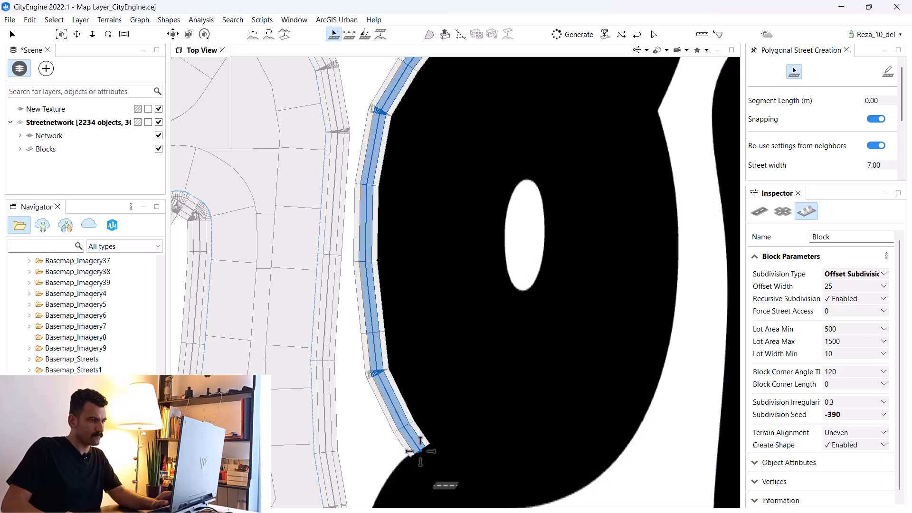
Trace the letter g's outer left bulge from the upper notch down to the notch above the lower bowl.
{"action": "scroll", "coordinate": [455, 281], "scroll_direction": "down", "scroll_amount": 2}
{"action": "middle_click_drag", "start_coordinate": [447, 321], "coordinate": [478, 110]}
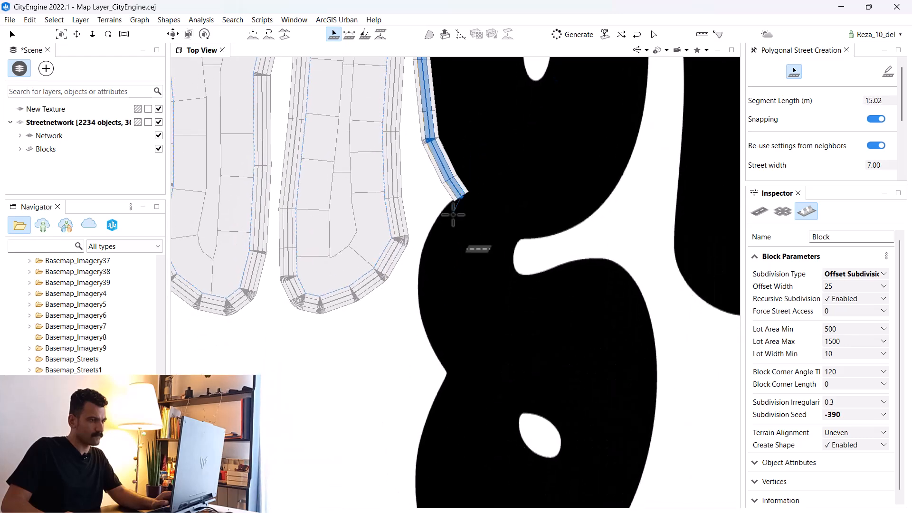
{"action": "left_click", "coordinate": [429, 246]}
{"action": "left_click", "coordinate": [419, 302]}
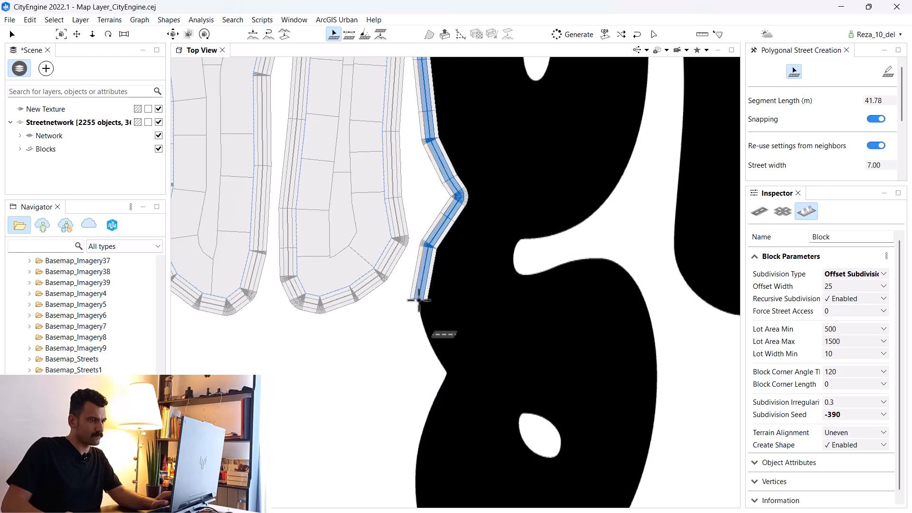
{"action": "left_click", "coordinate": [433, 351]}
{"action": "left_click", "coordinate": [450, 374]}
Trace down the outer left edge of the letter g's lower bowl to the start of its rounded bottom.
{"action": "middle_click_drag", "start_coordinate": [451, 373], "coordinate": [438, 190]}
{"action": "left_click", "coordinate": [435, 190]}
{"action": "left_click", "coordinate": [422, 238]}
{"action": "left_click", "coordinate": [425, 298]}
{"action": "left_click", "coordinate": [449, 342]}
{"action": "left_click", "coordinate": [482, 370]}
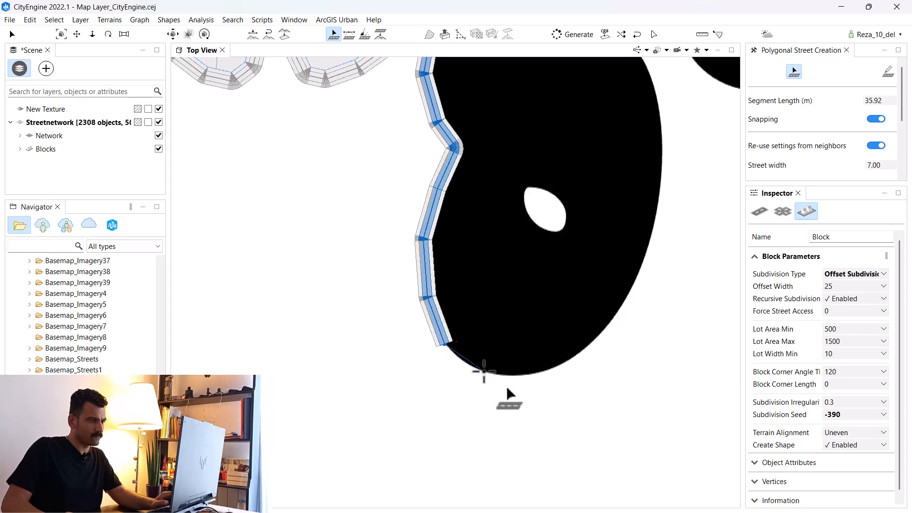
Trace around the bottom of the letter g's lower bowl and up its outer right edge.
{"action": "left_click", "coordinate": [566, 365]}
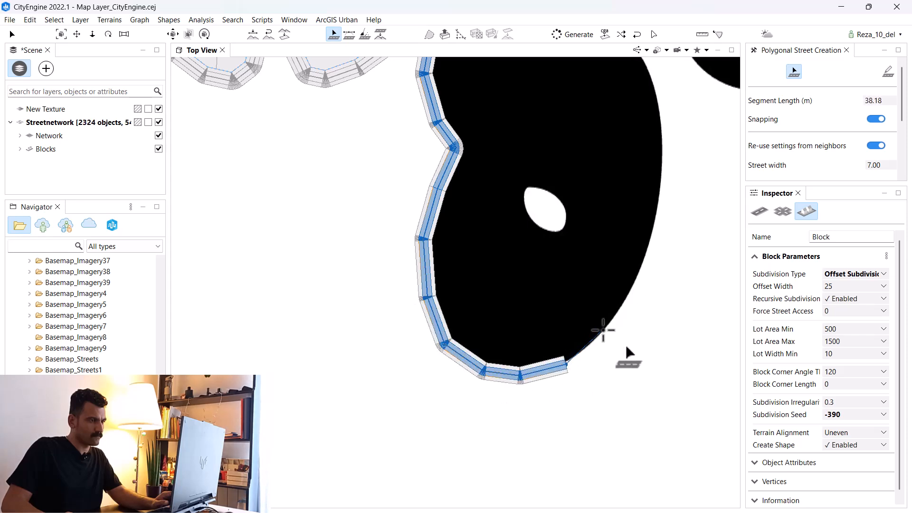
{"action": "left_click", "coordinate": [601, 327]}
{"action": "left_click", "coordinate": [643, 264]}
{"action": "middle_click_drag", "start_coordinate": [672, 204], "coordinate": [474, 332]}
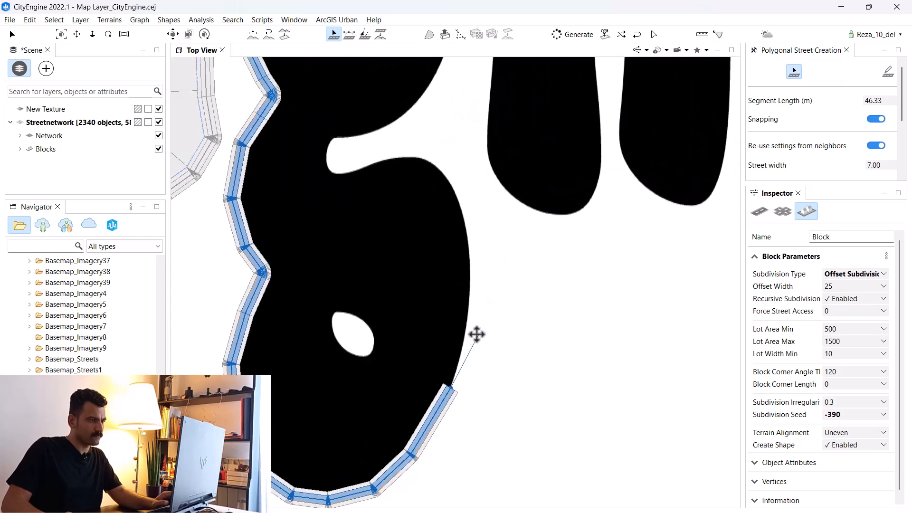
{"action": "left_click", "coordinate": [465, 338]}
{"action": "left_click", "coordinate": [469, 257]}
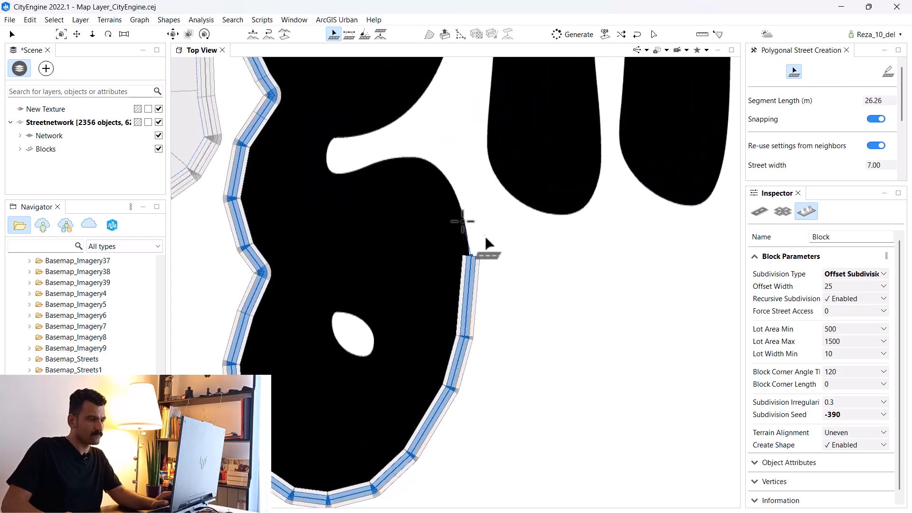
Trace over the top of the letter g's lower bowl and around the end of the gap between the bowls.
{"action": "left_click", "coordinate": [432, 160]}
{"action": "left_click", "coordinate": [393, 158]}
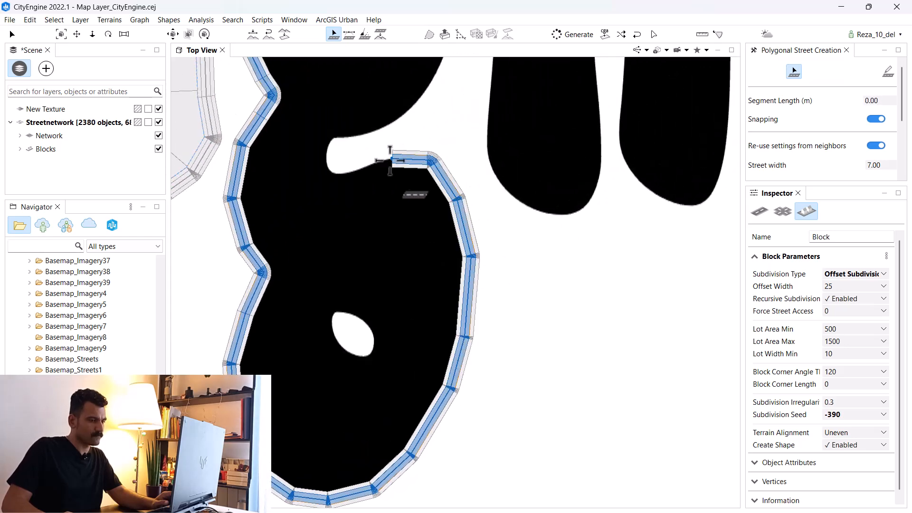
{"action": "left_click", "coordinate": [333, 177]}
{"action": "left_click", "coordinate": [324, 160]}
{"action": "left_click", "coordinate": [329, 139]}
{"action": "left_click", "coordinate": [344, 128]}
Trace along the underside and up the right edge of the letter g's upper bowl to the notch below the ear.
{"action": "middle_click_drag", "start_coordinate": [395, 101], "coordinate": [382, 282]}
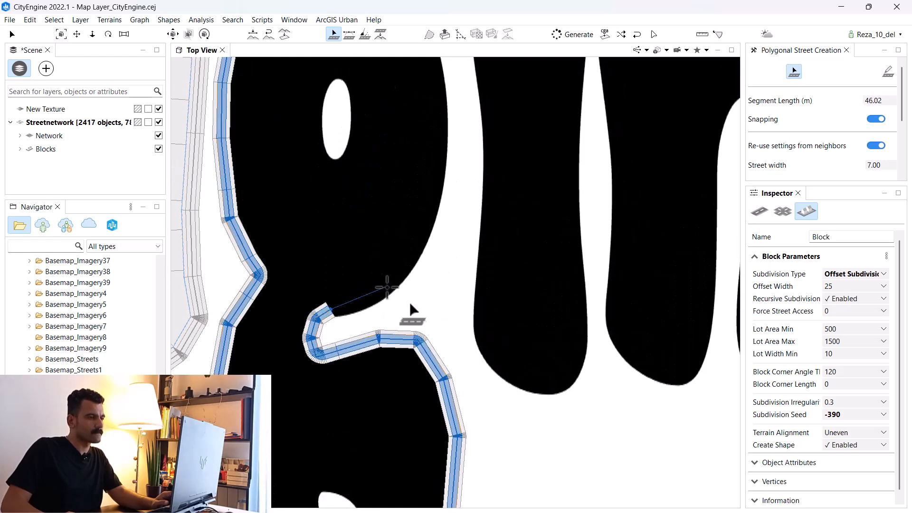
{"action": "left_click", "coordinate": [383, 300]}
{"action": "left_click", "coordinate": [416, 268]}
{"action": "left_click", "coordinate": [437, 204]}
{"action": "middle_click_drag", "start_coordinate": [437, 195], "coordinate": [528, 304]}
{"action": "left_click", "coordinate": [521, 315]}
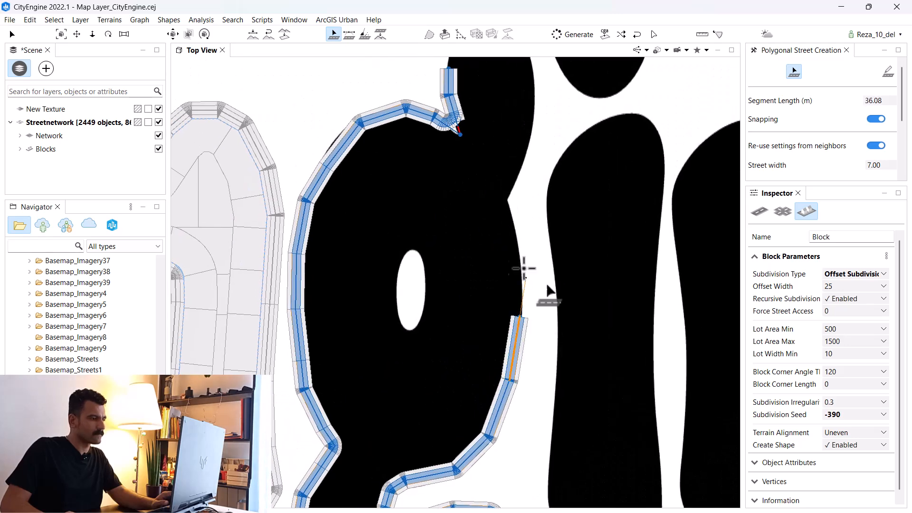
{"action": "left_click", "coordinate": [506, 200]}
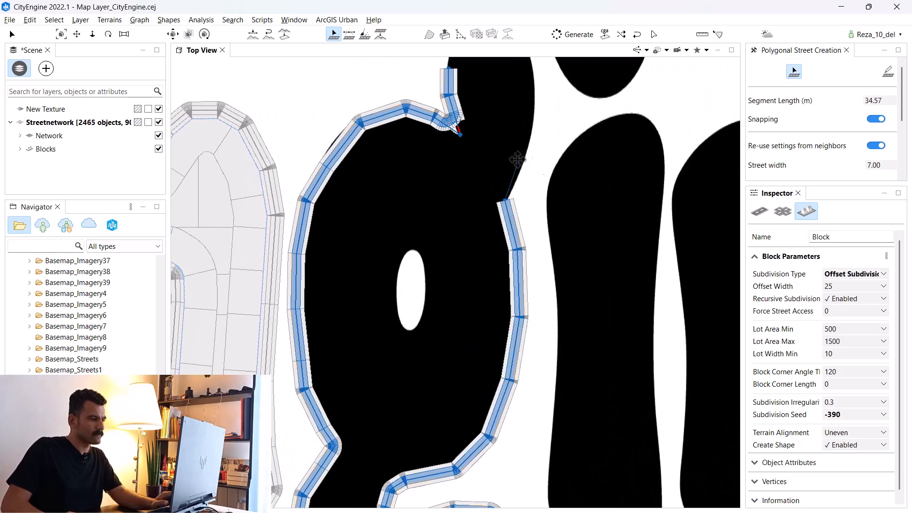
Trace up the right edge of the letter g's ear and around its rounded top to the upper left.
{"action": "middle_click_drag", "start_coordinate": [519, 160], "coordinate": [446, 341]}
{"action": "scroll", "coordinate": [447, 342], "scroll_direction": "up", "scroll_amount": 2}
{"action": "left_click", "coordinate": [458, 333]}
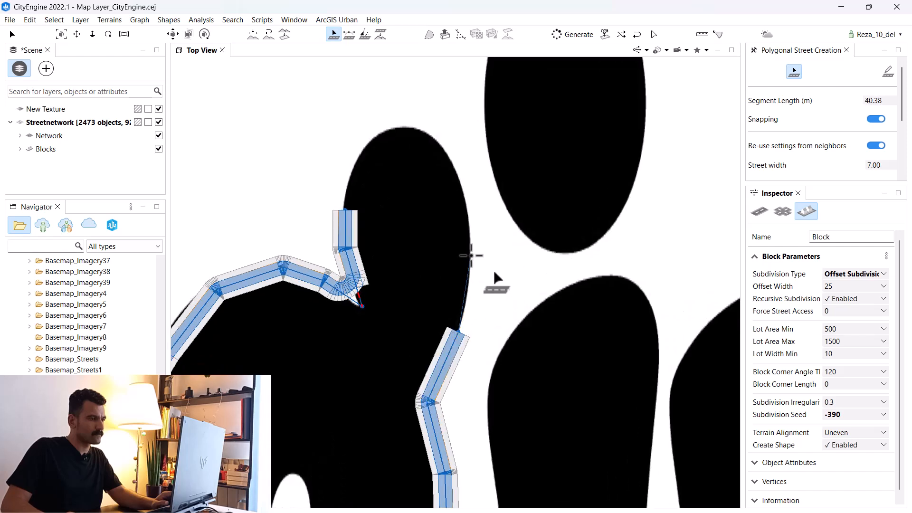
{"action": "left_click", "coordinate": [470, 256]}
{"action": "left_click", "coordinate": [463, 196]}
{"action": "left_click", "coordinate": [443, 142]}
{"action": "left_click", "coordinate": [416, 129]}
{"action": "left_click", "coordinate": [382, 129]}
{"action": "left_click", "coordinate": [356, 157]}
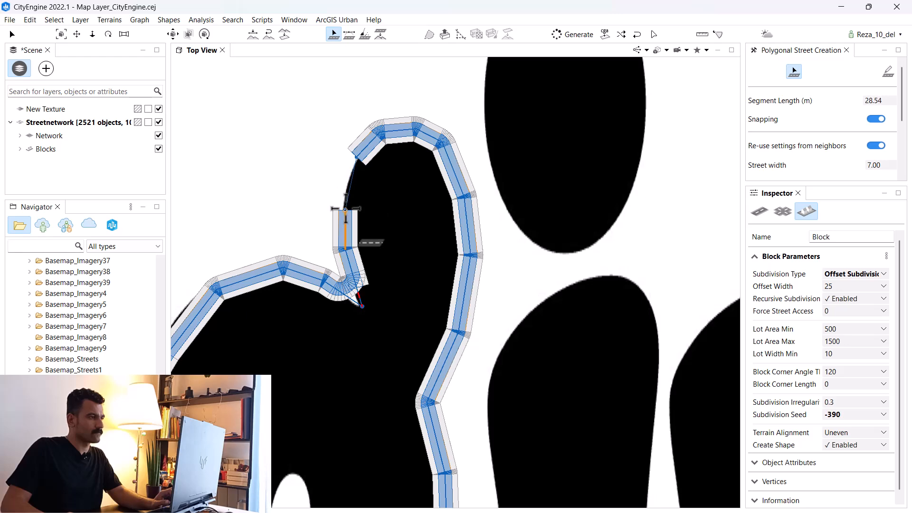
Close the letter g's outline at its start on the ear's left edge, undoing and redrawing the closing segment.
{"action": "left_click", "coordinate": [345, 210]}
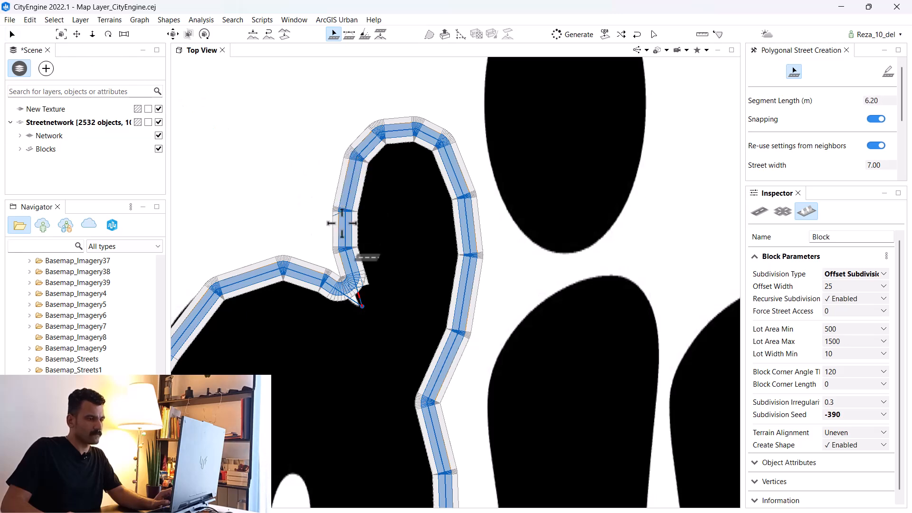
{"action": "key", "text": "ctrl+z"}
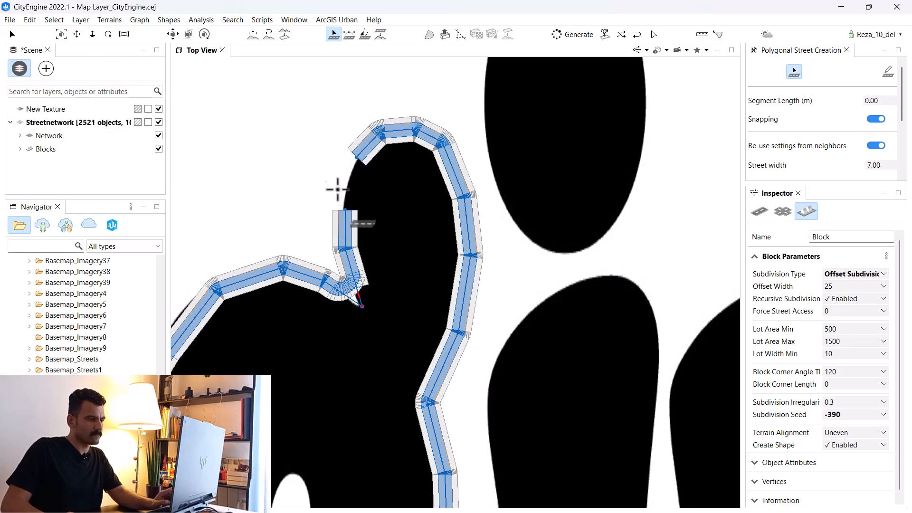
{"action": "scroll", "coordinate": [333, 177], "scroll_direction": "up", "scroll_amount": 3}
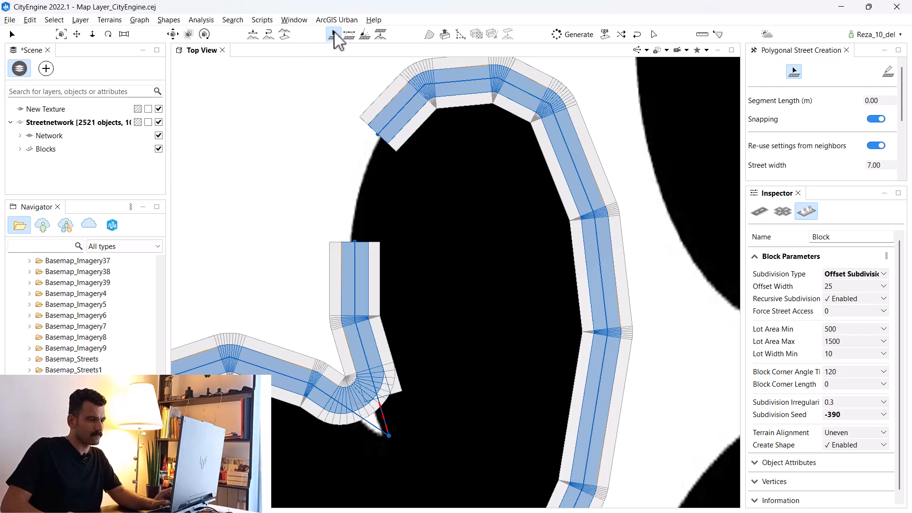
{"action": "left_click", "coordinate": [378, 134]}
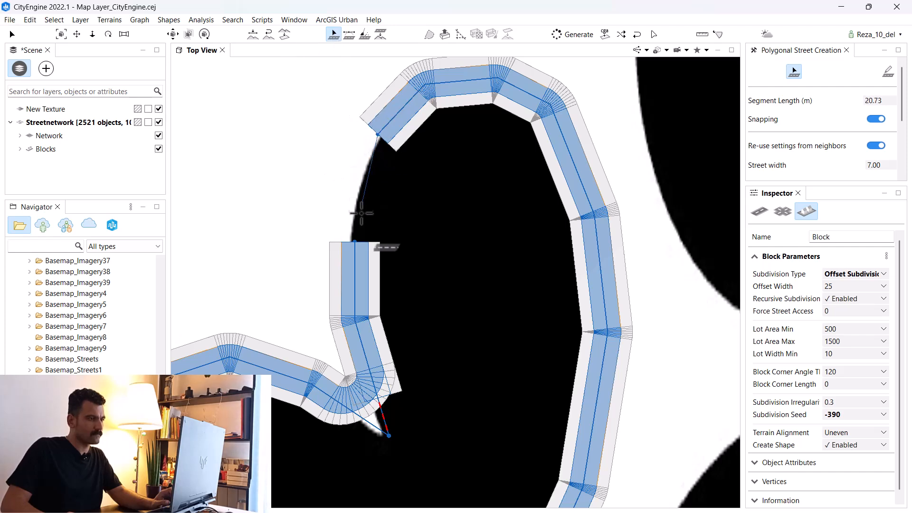
{"action": "left_click", "coordinate": [355, 243]}
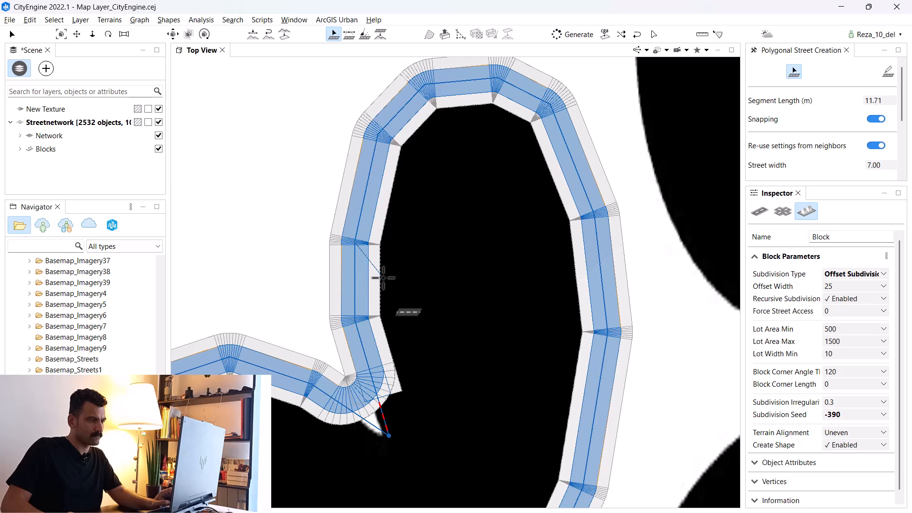
Delete the faulty street segments at the notch between the letter g's ear and its upper bowl.
{"action": "scroll", "coordinate": [380, 273], "scroll_direction": "down", "scroll_amount": 5}
{"action": "scroll", "coordinate": [424, 314], "scroll_direction": "up", "scroll_amount": 5}
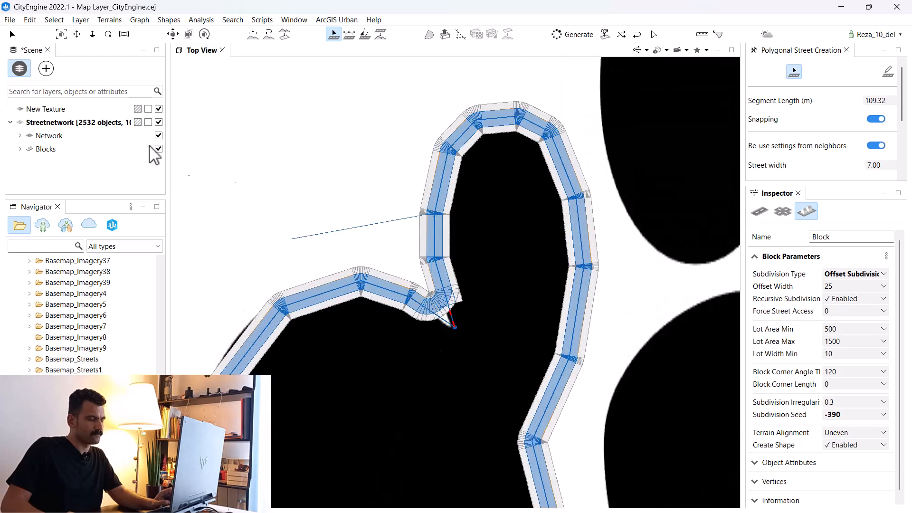
{"action": "left_click", "coordinate": [13, 34]}
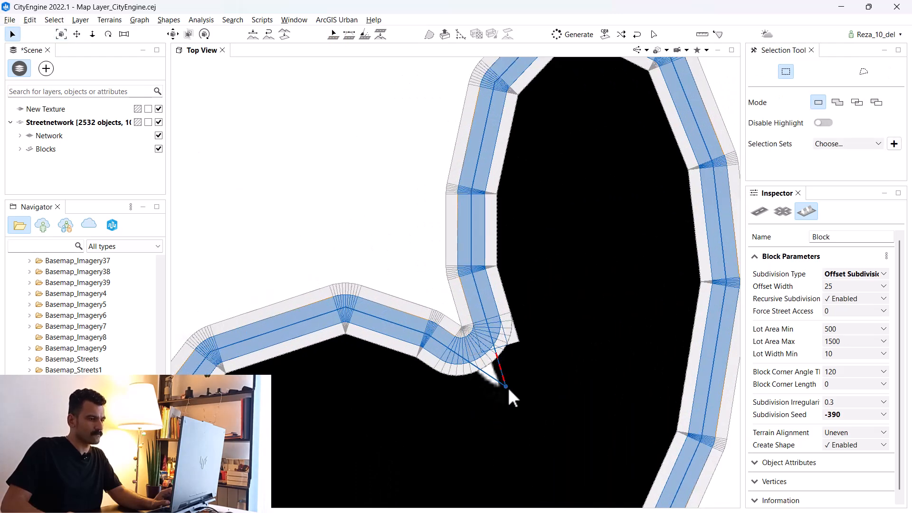
{"action": "left_click", "coordinate": [504, 384]}
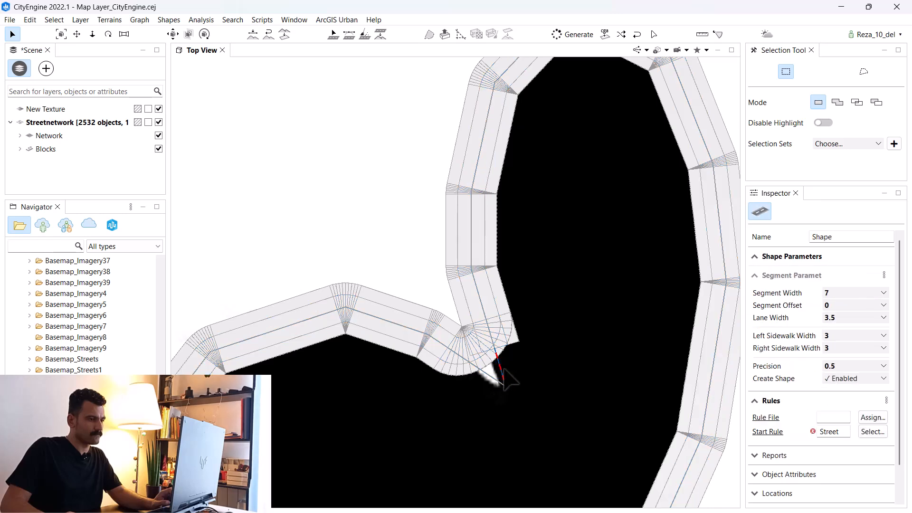
{"action": "key", "text": "Delete"}
{"action": "left_click_drag", "start_coordinate": [538, 352], "coordinate": [490, 396]}
{"action": "key", "text": "Delete"}
{"action": "left_click_drag", "start_coordinate": [533, 306], "coordinate": [458, 376]}
{"action": "key", "text": "Delete"}
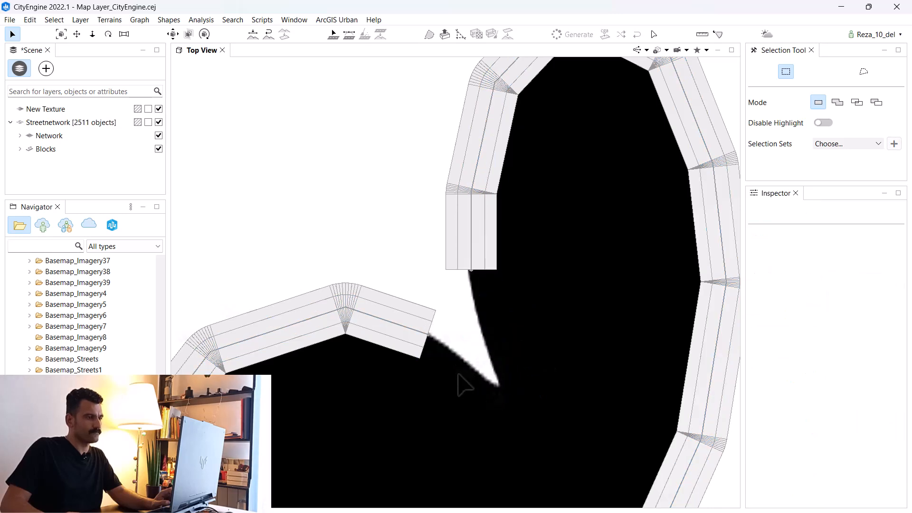
Redraw the notch beside the letter g's ear with two street segments joining the open street ends.
{"action": "left_click", "coordinate": [334, 34]}
{"action": "left_click", "coordinate": [471, 269]}
{"action": "left_click", "coordinate": [494, 357]}
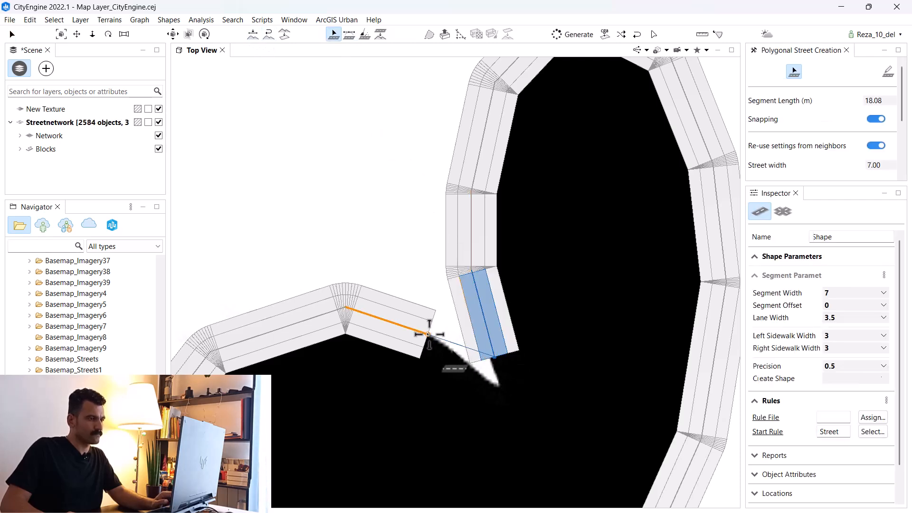
{"action": "left_click", "coordinate": [429, 335]}
Set the subdivision type of the letter g's block to Offset Subdivision.
{"action": "left_click", "coordinate": [11, 35]}
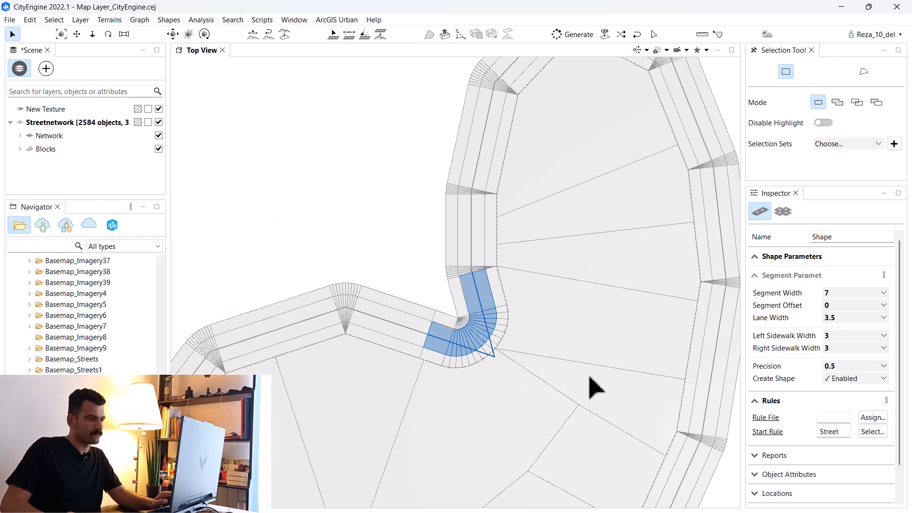
{"action": "left_click", "coordinate": [408, 356]}
{"action": "left_click", "coordinate": [861, 275]}
{"action": "left_click", "coordinate": [853, 307]}
Trace the letter i's stem with polygonal streets from its lower right end up along the right edge.
{"action": "scroll", "coordinate": [288, 229], "scroll_direction": "down", "scroll_amount": 5}
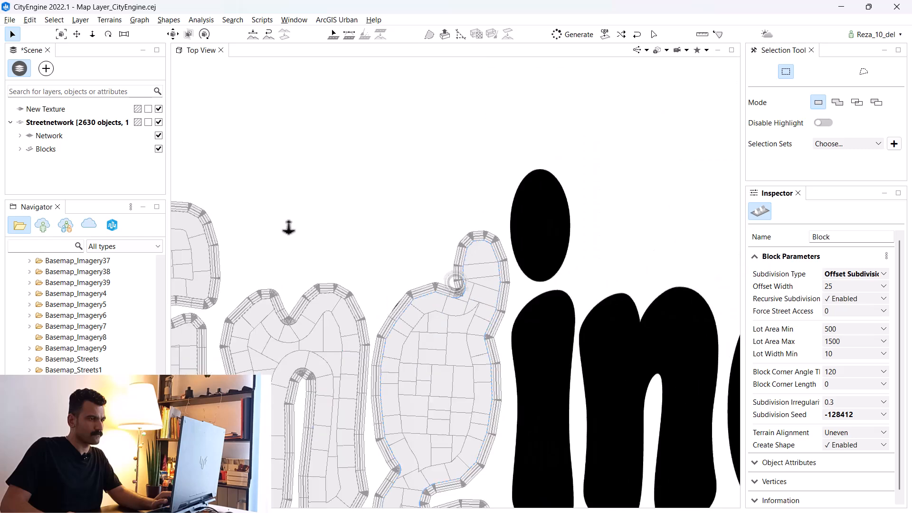
{"action": "scroll", "coordinate": [288, 228], "scroll_direction": "down", "scroll_amount": 5}
{"action": "scroll", "coordinate": [518, 375], "scroll_direction": "up", "scroll_amount": 3}
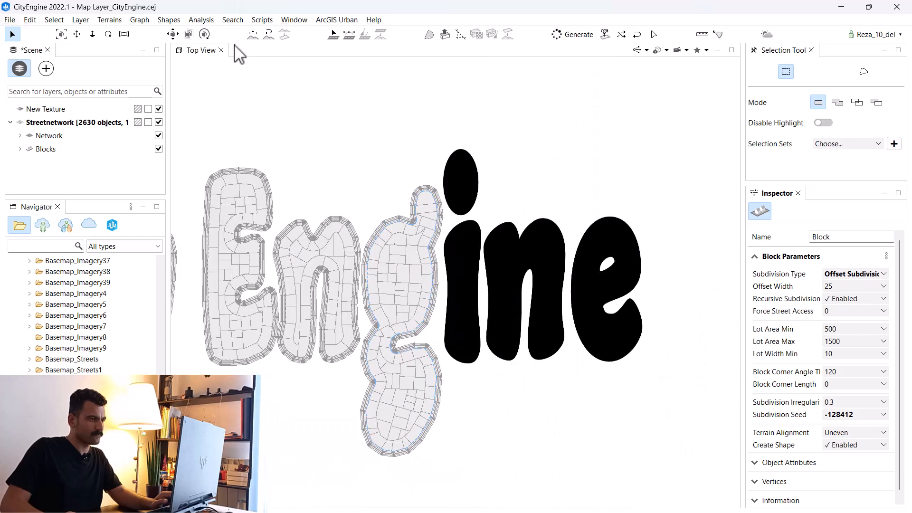
{"action": "left_click", "coordinate": [334, 33]}
{"action": "scroll", "coordinate": [471, 361], "scroll_direction": "up", "scroll_amount": 5}
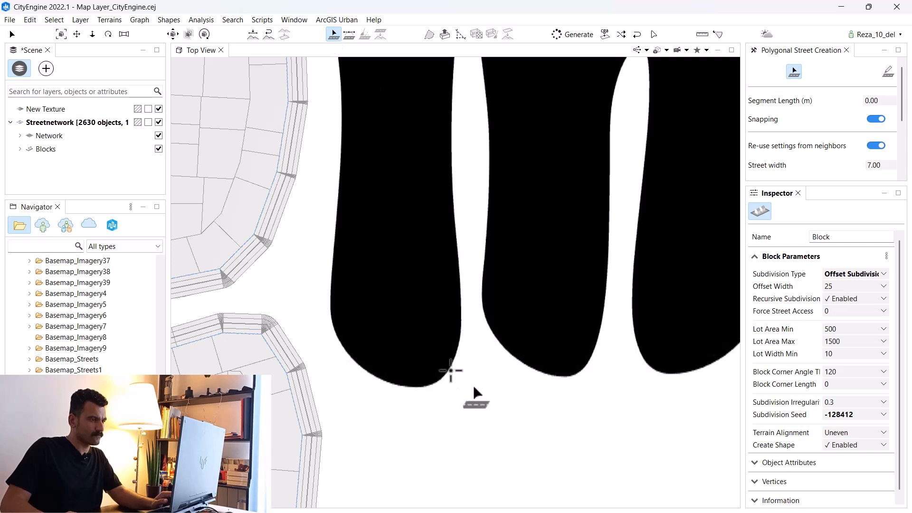
{"action": "left_click", "coordinate": [446, 373]}
{"action": "left_click", "coordinate": [460, 338]}
{"action": "left_click", "coordinate": [459, 286]}
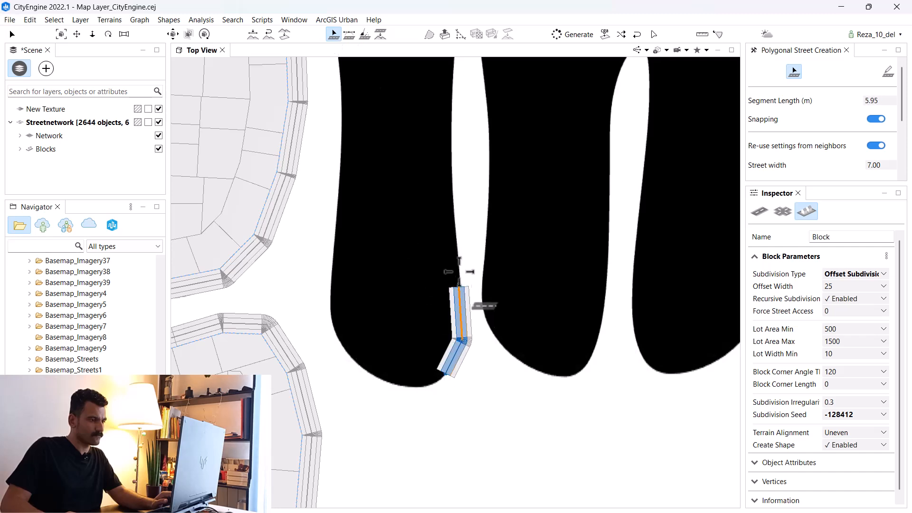
{"action": "left_click", "coordinate": [450, 205]}
{"action": "middle_click_drag", "start_coordinate": [467, 114], "coordinate": [459, 332]}
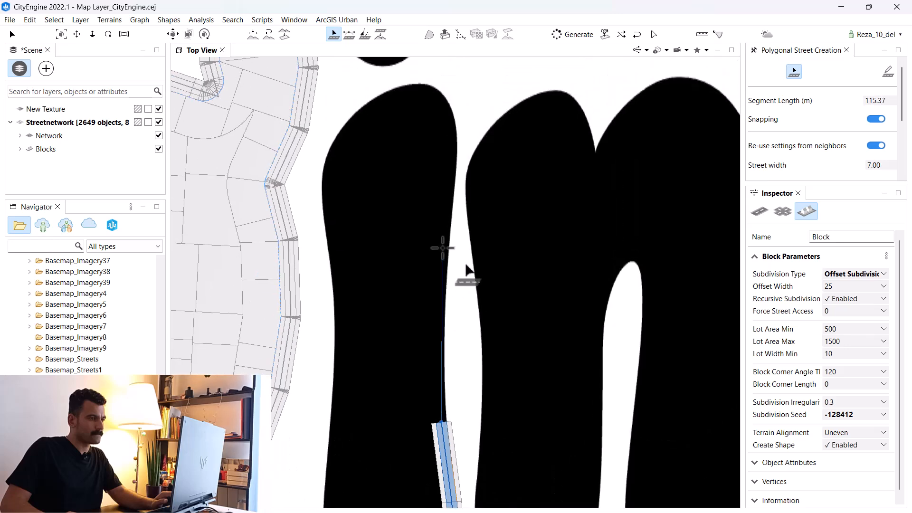
{"action": "left_click", "coordinate": [444, 248]}
{"action": "left_click", "coordinate": [455, 182]}
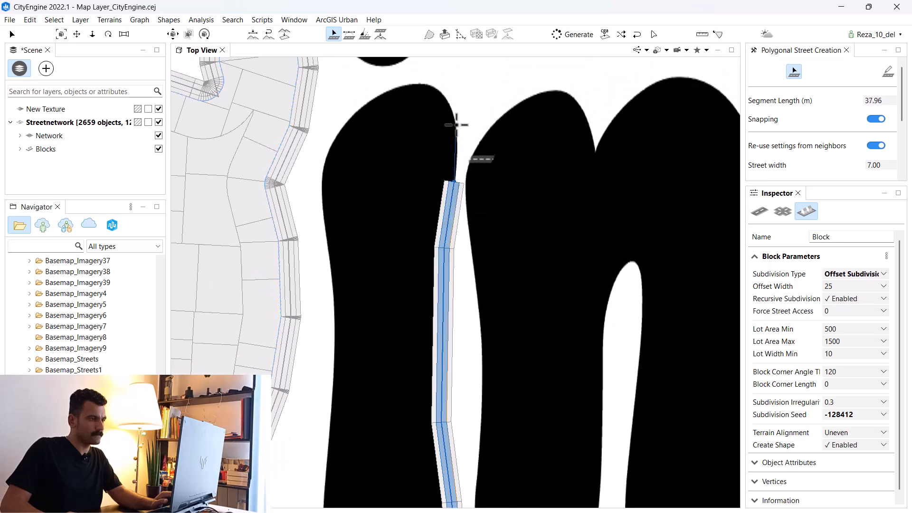
Trace around the rounded top of the letter i's stem to its upper left side.
{"action": "left_click", "coordinate": [454, 117]}
{"action": "left_click", "coordinate": [406, 86]}
{"action": "left_click", "coordinate": [370, 106]}
{"action": "left_click", "coordinate": [338, 146]}
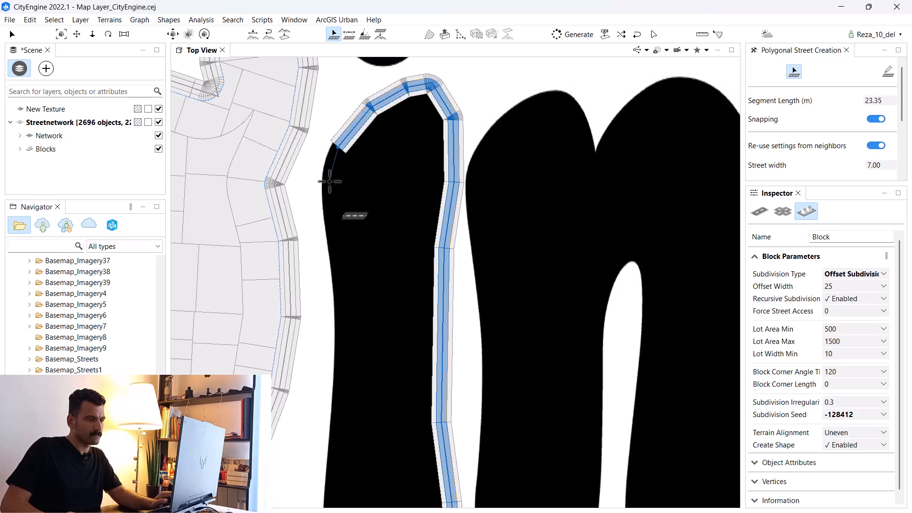
Trace down the left edge of the letter i's stem towards its lower end.
{"action": "left_click", "coordinate": [326, 186]}
{"action": "left_click", "coordinate": [331, 232]}
{"action": "left_click", "coordinate": [333, 285]}
{"action": "left_click", "coordinate": [337, 368]}
{"action": "middle_click_drag", "start_coordinate": [335, 452], "coordinate": [387, 123]}
Trace around the rounded bottom of the letter i's stem and close the outline at its starting point.
{"action": "left_click", "coordinate": [376, 164]}
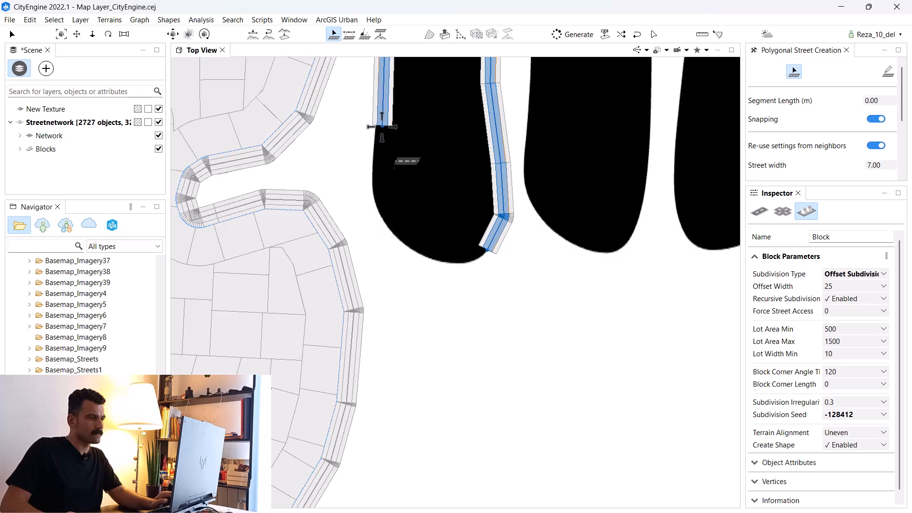
{"action": "left_click", "coordinate": [379, 205]}
{"action": "left_click", "coordinate": [396, 238]}
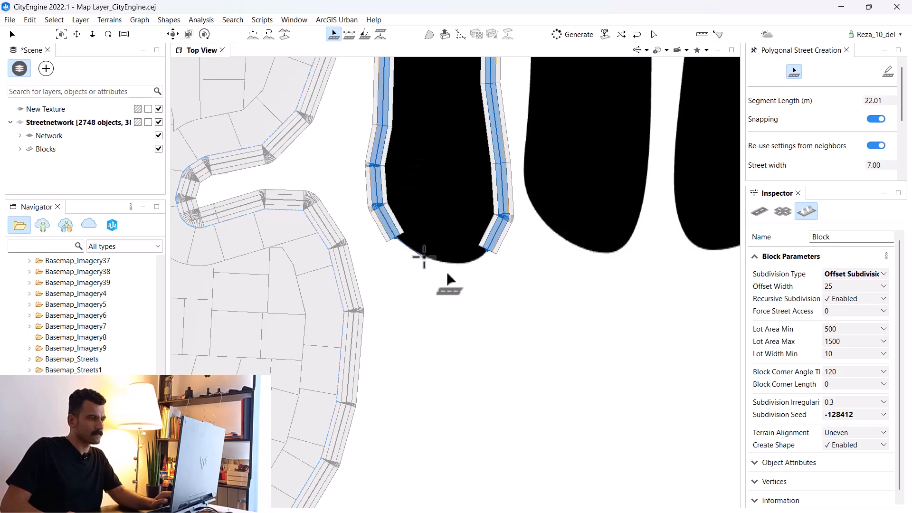
{"action": "left_click", "coordinate": [432, 258]}
{"action": "left_click", "coordinate": [469, 263]}
{"action": "left_click", "coordinate": [485, 248]}
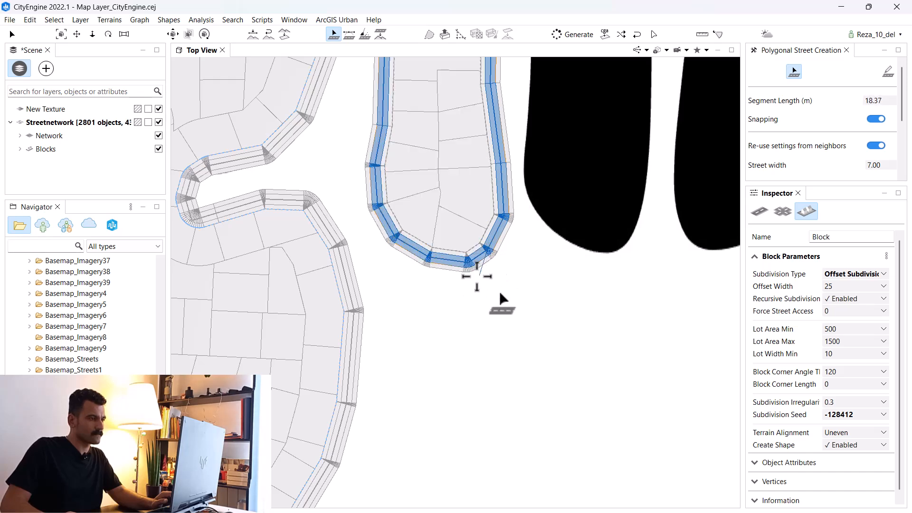
Set the subdivision type of the letter i's stem block to Offset Subdivision.
{"action": "left_click", "coordinate": [16, 35]}
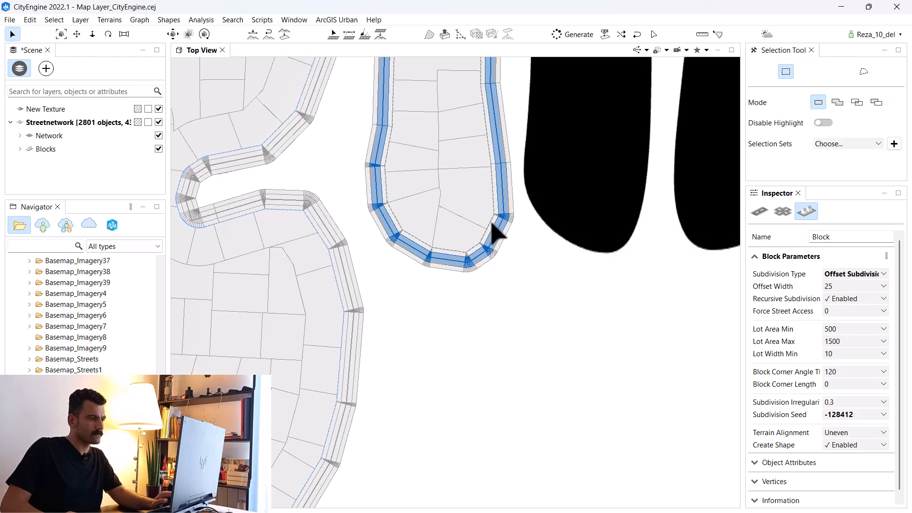
{"action": "left_click", "coordinate": [492, 226]}
{"action": "left_click", "coordinate": [493, 227]}
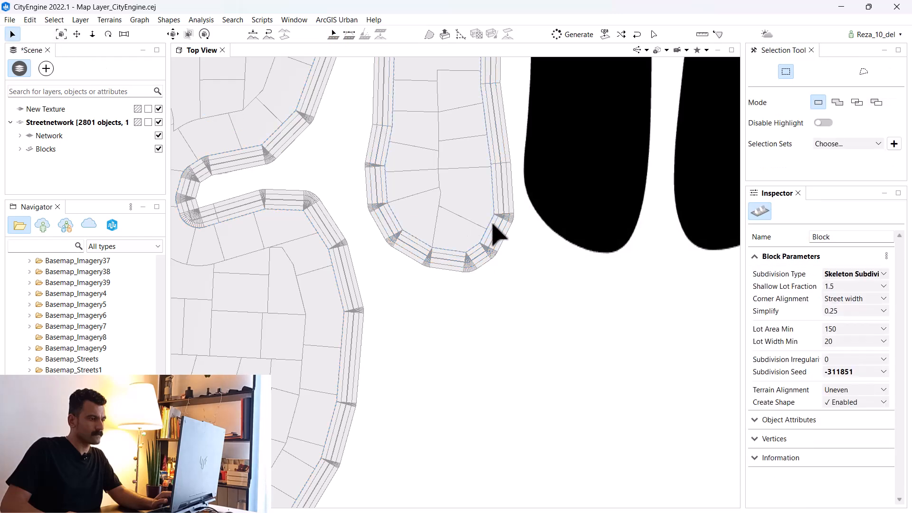
{"action": "left_click", "coordinate": [859, 276]}
{"action": "left_click", "coordinate": [860, 307]}
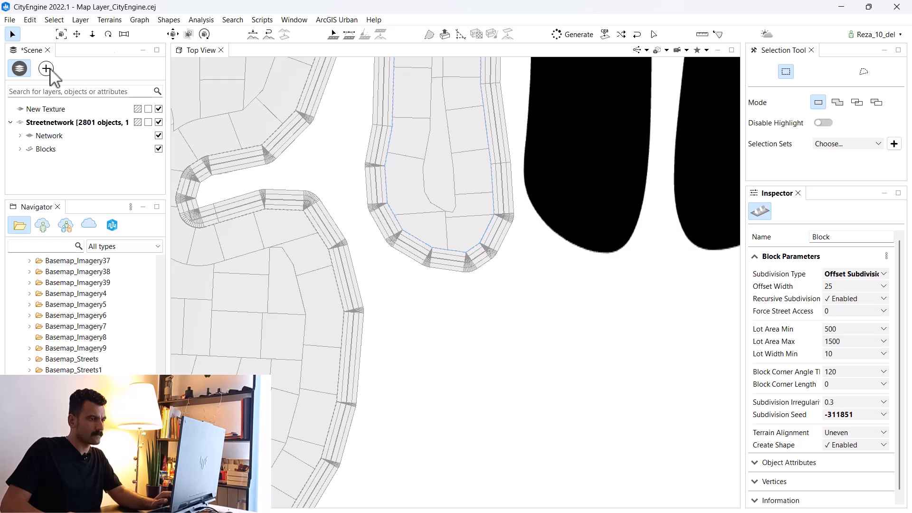
Trace the letter i's dot with polygonal streets from its upper left down along the left edge.
{"action": "left_click", "coordinate": [331, 38]}
{"action": "scroll", "coordinate": [321, 279], "scroll_direction": "down", "scroll_amount": 6}
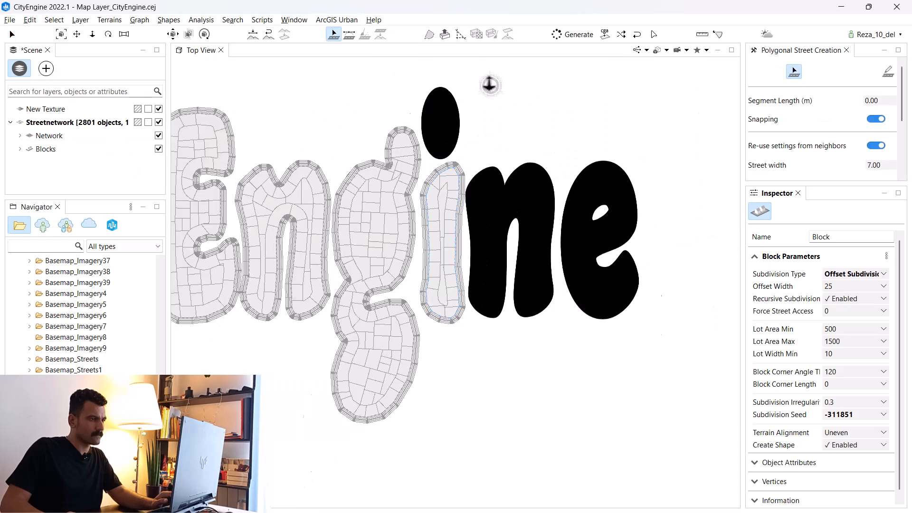
{"action": "scroll", "coordinate": [491, 85], "scroll_direction": "up", "scroll_amount": 4}
{"action": "scroll", "coordinate": [361, 99], "scroll_direction": "up", "scroll_amount": 3}
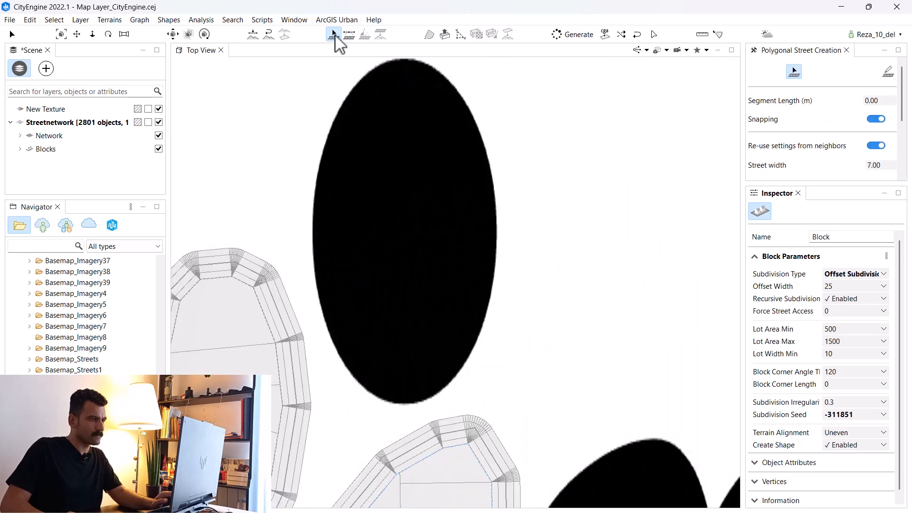
{"action": "left_click", "coordinate": [358, 84]}
{"action": "left_click", "coordinate": [326, 150]}
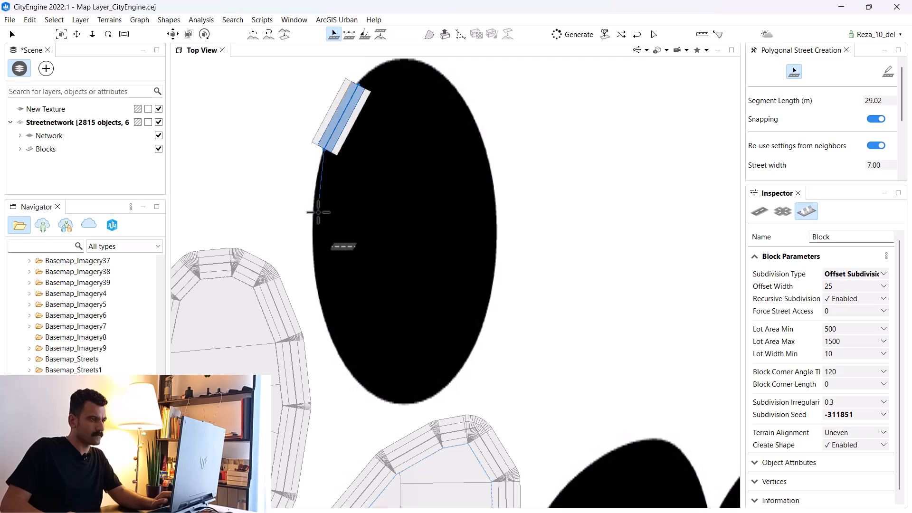
{"action": "left_click", "coordinate": [317, 212]}
{"action": "left_click", "coordinate": [321, 284]}
{"action": "left_click", "coordinate": [333, 339]}
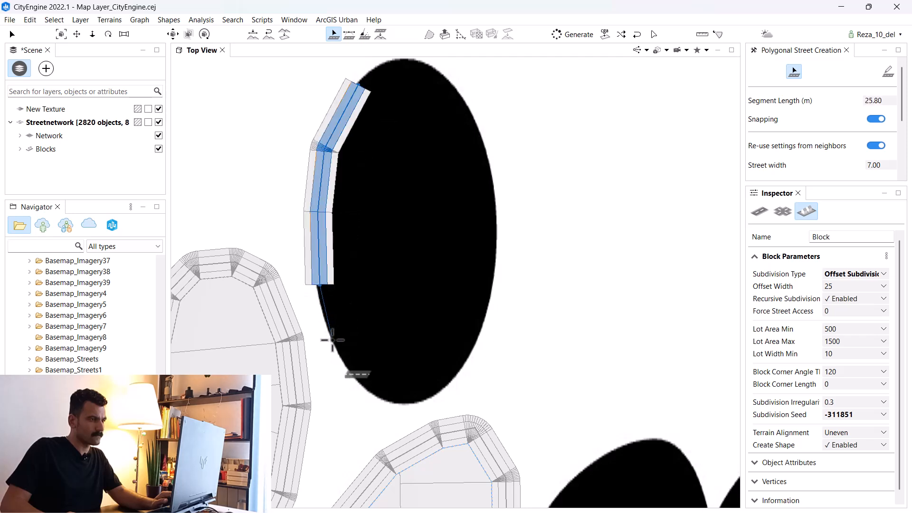
Trace around the bottom of the letter i's dot to its lower right side.
{"action": "left_click", "coordinate": [366, 391]}
{"action": "left_click", "coordinate": [411, 394]}
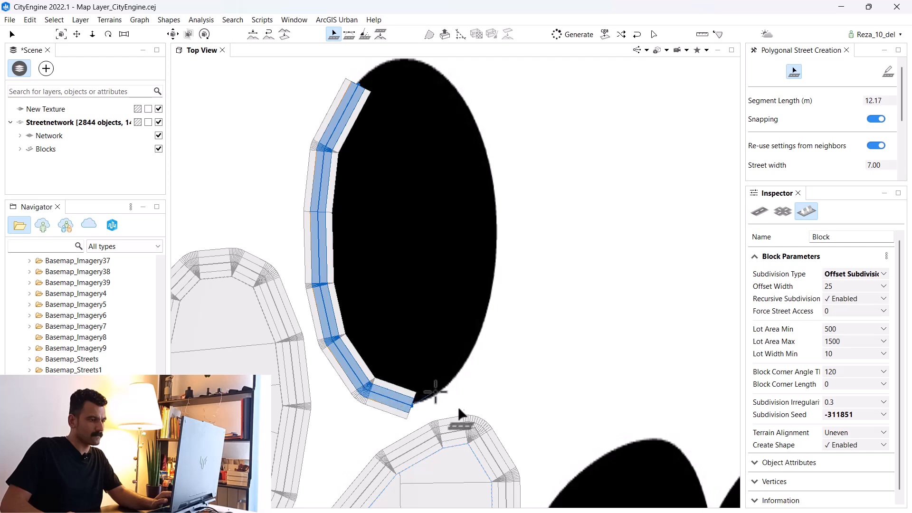
{"action": "left_click", "coordinate": [449, 382]}
{"action": "left_click", "coordinate": [481, 335]}
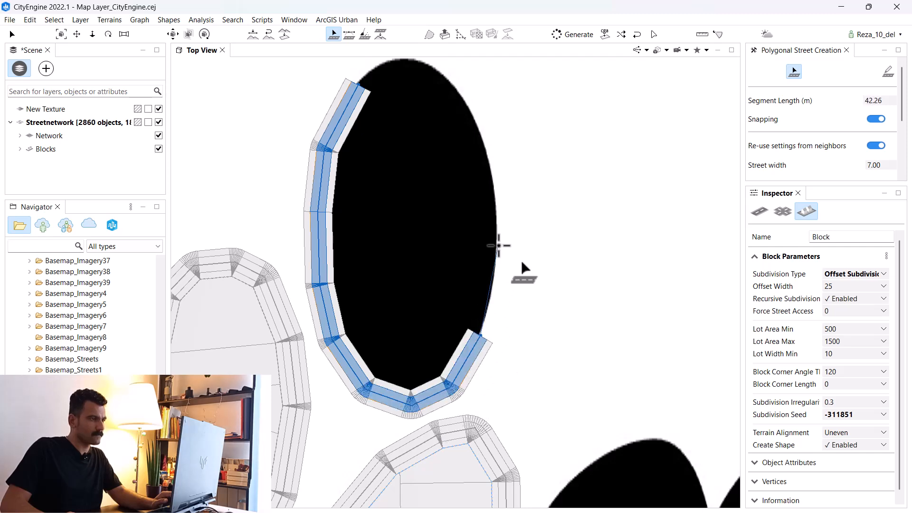
Trace up the right edge and over the top of the letter i's dot, closing the outline at its start.
{"action": "left_click", "coordinate": [498, 245]}
{"action": "left_click", "coordinate": [483, 128]}
{"action": "left_click", "coordinate": [441, 66]}
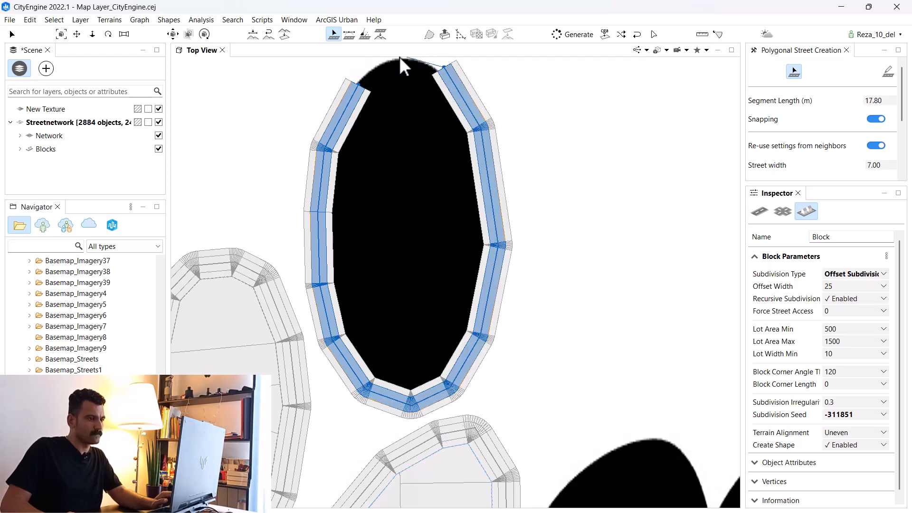
{"action": "left_click", "coordinate": [384, 68]}
{"action": "left_click", "coordinate": [357, 83]}
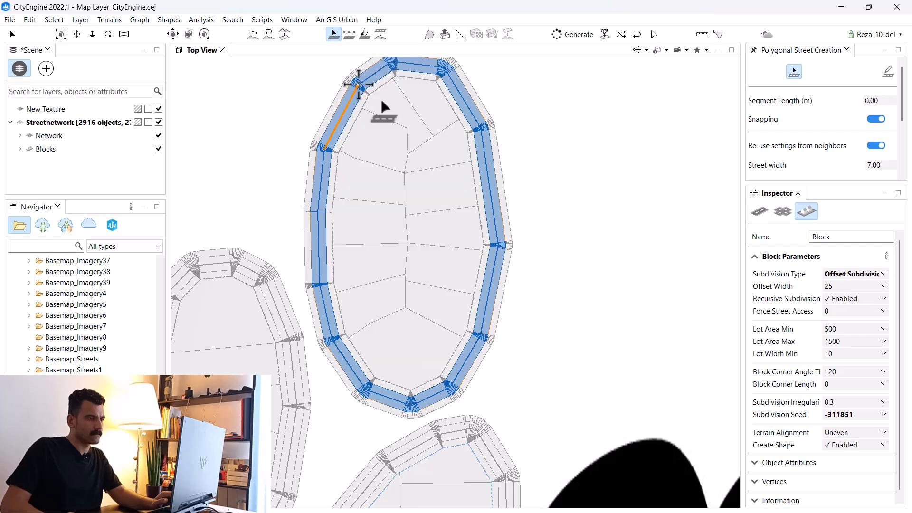
Set the subdivision type of the letter i's dot block to Offset Subdivision.
{"action": "left_click", "coordinate": [11, 34]}
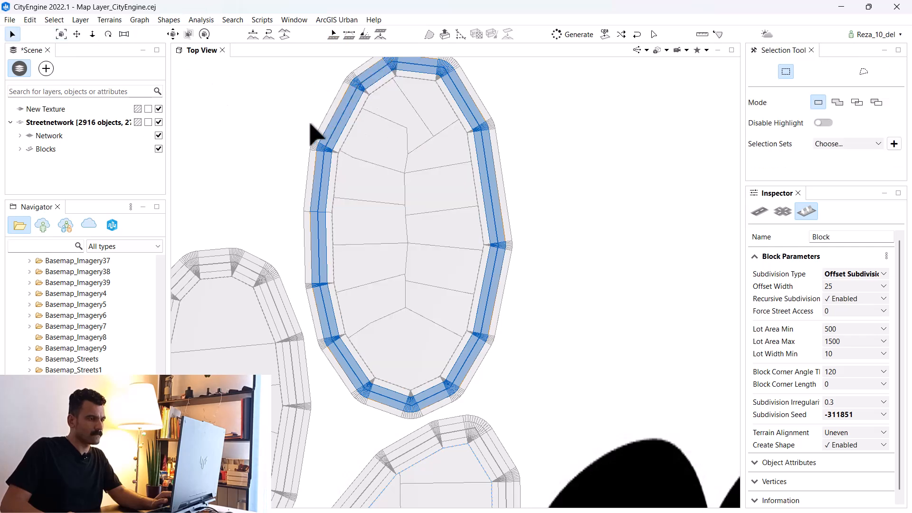
{"action": "left_click", "coordinate": [356, 140]}
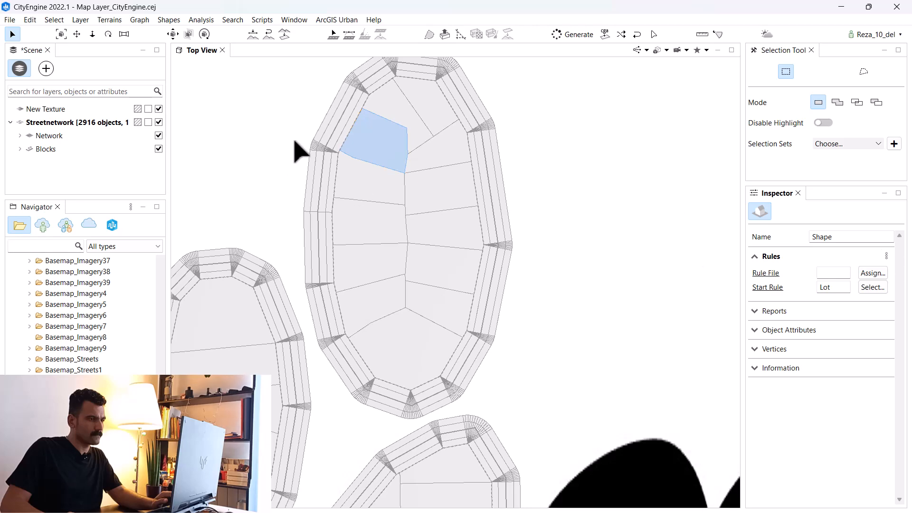
{"action": "left_click", "coordinate": [358, 123]}
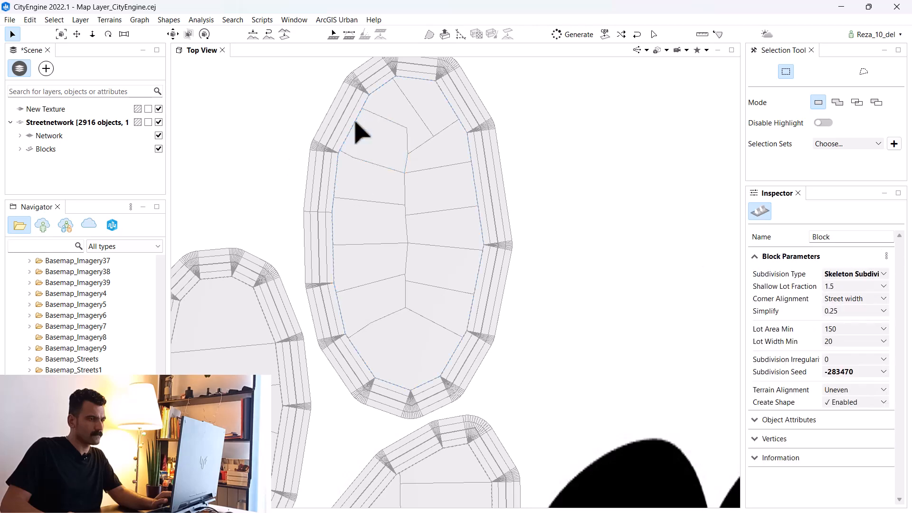
{"action": "left_click", "coordinate": [874, 275]}
{"action": "left_click", "coordinate": [858, 308]}
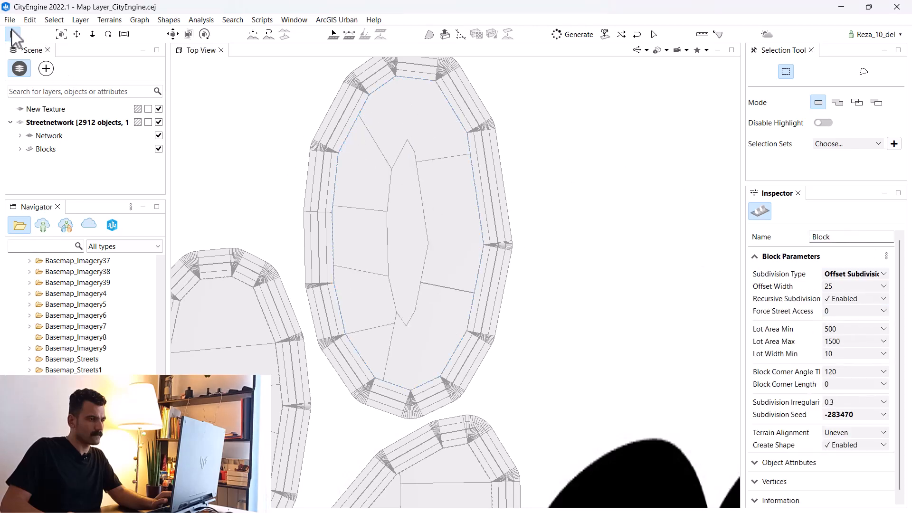
Trace the second letter n with polygonal streets from the bottom of its left leg up the leg's inner edge.
{"action": "left_click", "coordinate": [334, 34]}
{"action": "scroll", "coordinate": [379, 179], "scroll_direction": "down", "scroll_amount": 5}
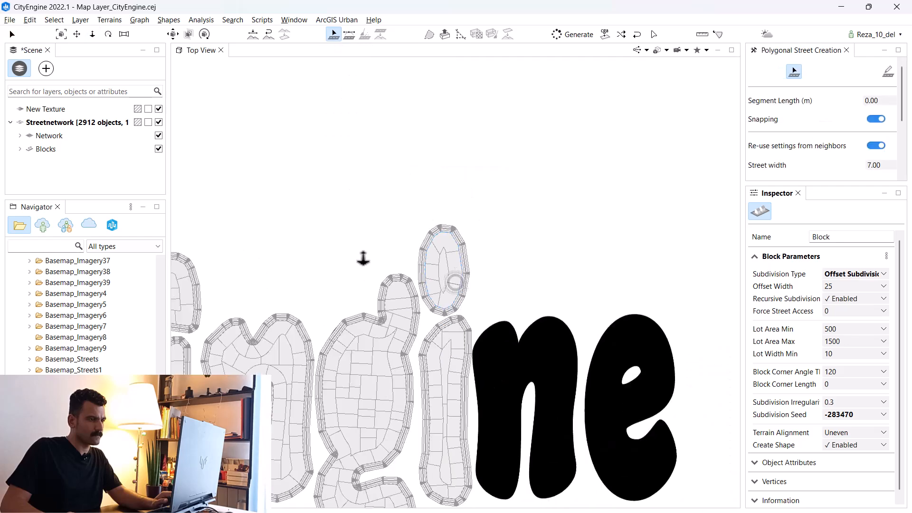
{"action": "scroll", "coordinate": [523, 404], "scroll_direction": "down", "scroll_amount": 2}
{"action": "scroll", "coordinate": [481, 408], "scroll_direction": "up", "scroll_amount": 6}
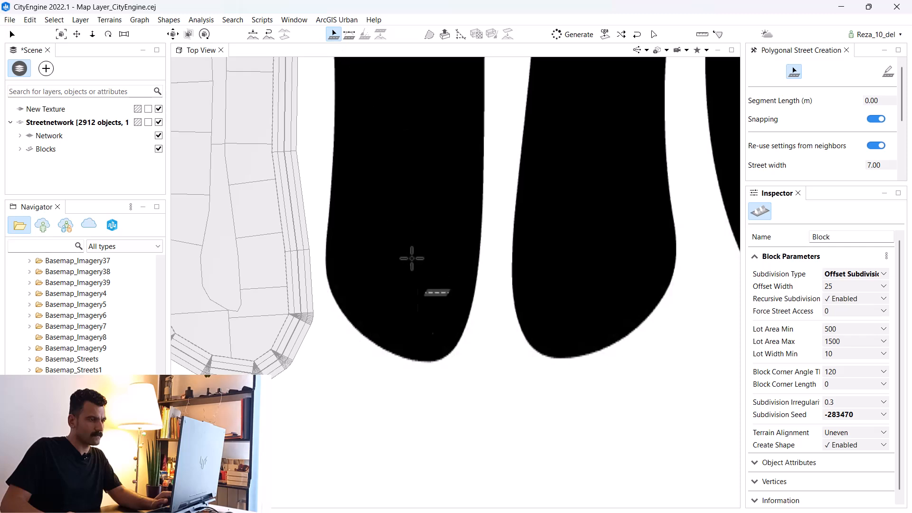
{"action": "left_click", "coordinate": [448, 355]}
{"action": "left_click", "coordinate": [466, 327]}
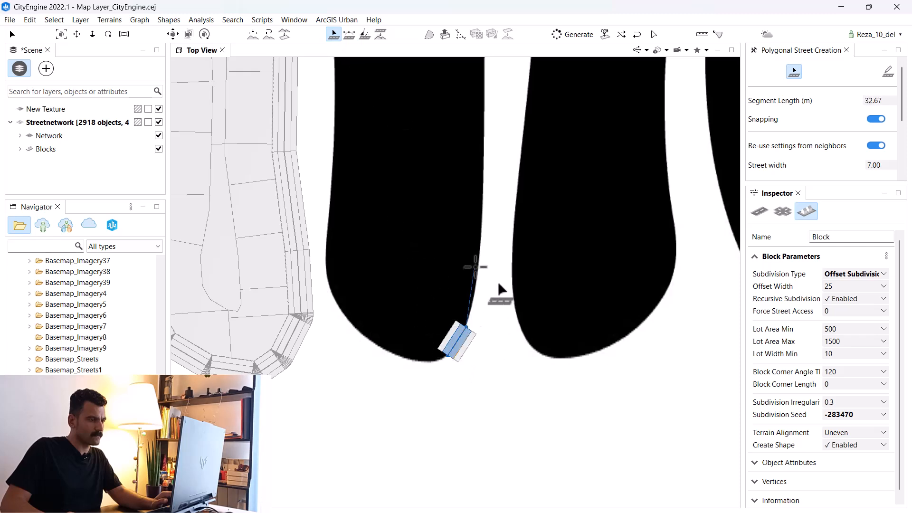
{"action": "left_click", "coordinate": [478, 264]}
{"action": "left_click", "coordinate": [484, 158]}
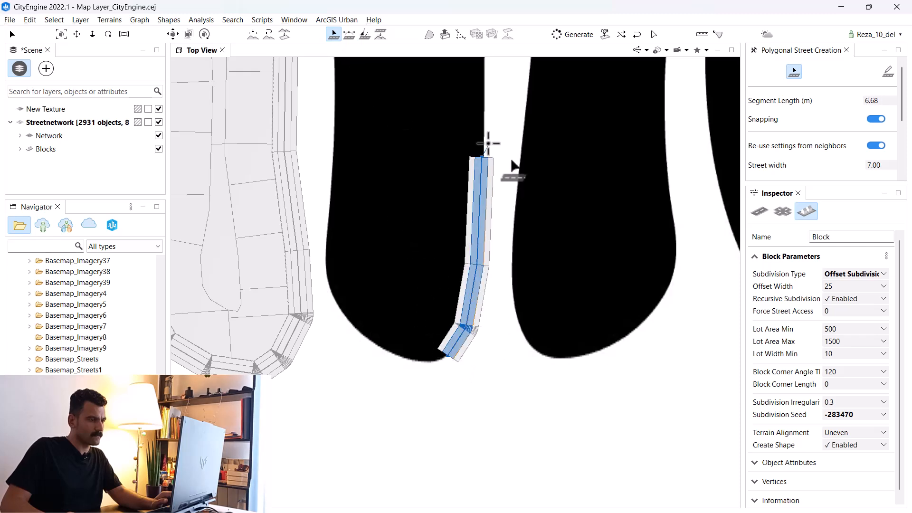
{"action": "middle_click_drag", "start_coordinate": [485, 142], "coordinate": [422, 421]}
{"action": "left_click", "coordinate": [416, 366]}
{"action": "left_click", "coordinate": [415, 304]}
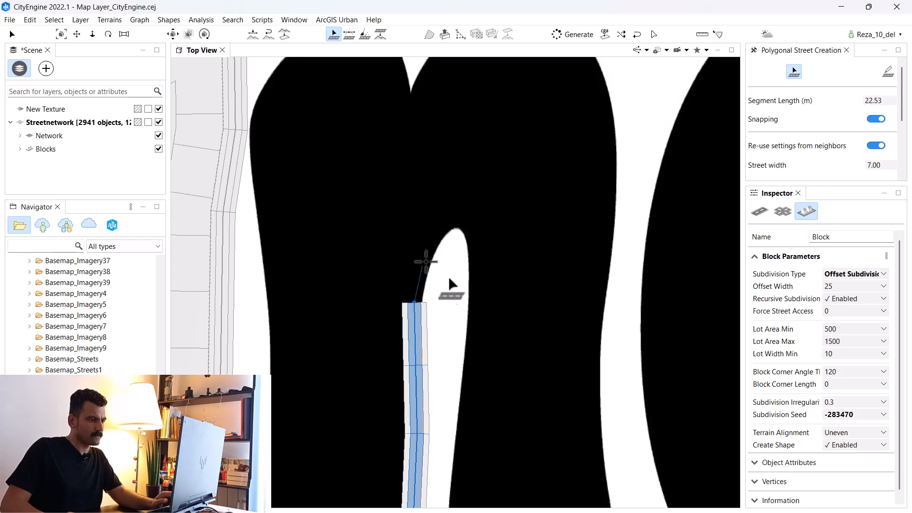
Trace over the n's inner arch and down the inner edge of its right leg.
{"action": "left_click", "coordinate": [430, 247]}
{"action": "left_click", "coordinate": [456, 217]}
{"action": "left_click", "coordinate": [475, 255]}
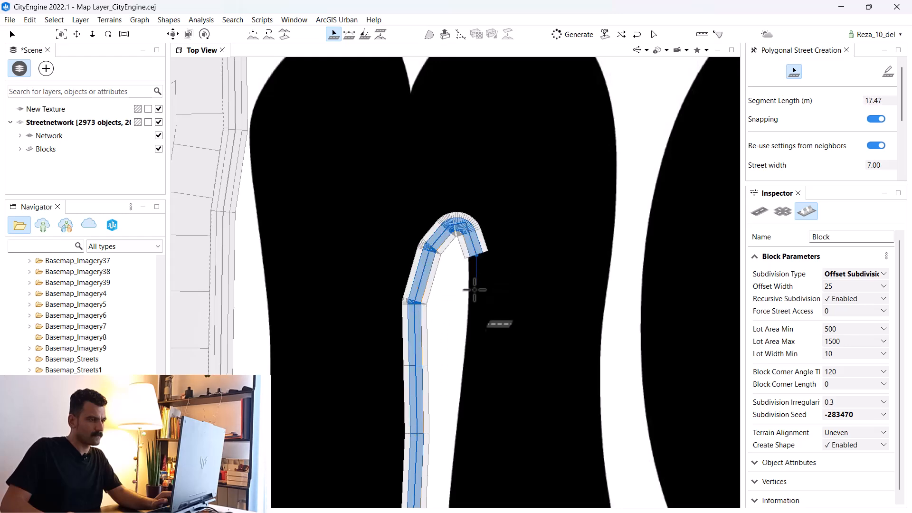
{"action": "left_click", "coordinate": [473, 295]}
{"action": "left_click", "coordinate": [472, 349]}
{"action": "middle_click_drag", "start_coordinate": [450, 423], "coordinate": [418, 210]}
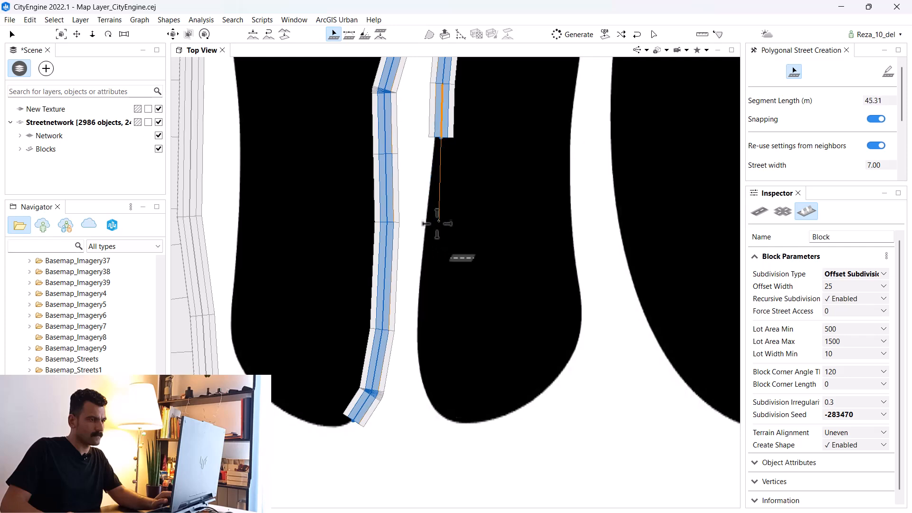
{"action": "left_click", "coordinate": [431, 232]}
{"action": "left_click", "coordinate": [418, 295]}
{"action": "left_click", "coordinate": [426, 345]}
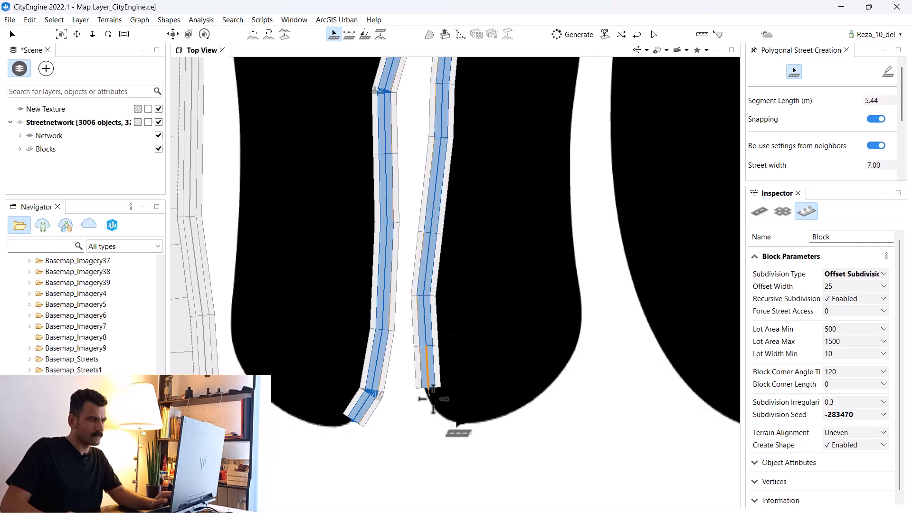
Trace around the rounded bottom of the n's right leg to its outer side.
{"action": "left_click", "coordinate": [445, 417]}
{"action": "left_click", "coordinate": [467, 419]}
{"action": "left_click", "coordinate": [512, 410]}
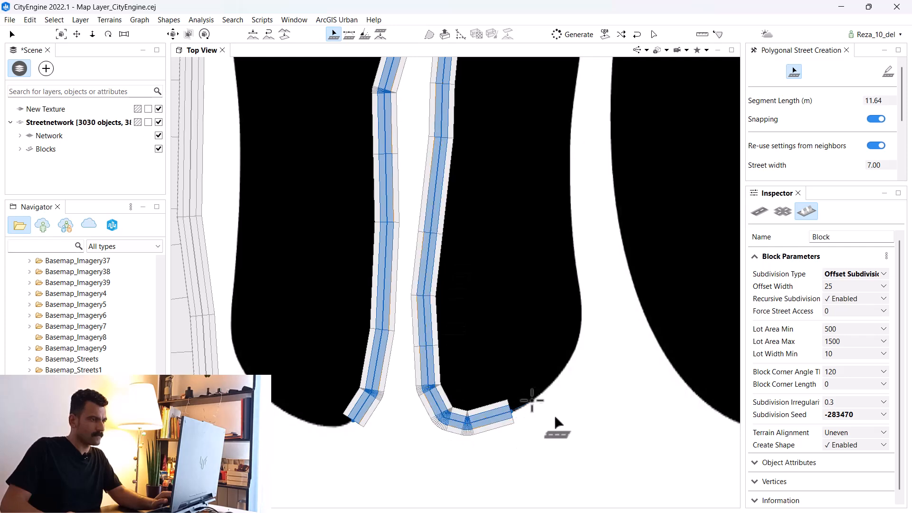
{"action": "left_click", "coordinate": [543, 390]}
{"action": "left_click", "coordinate": [569, 356]}
Trace up the outer right edge of the n to the shoulder of its right hump.
{"action": "left_click", "coordinate": [571, 275]}
{"action": "left_click", "coordinate": [570, 242]}
{"action": "middle_click_drag", "start_coordinate": [582, 188], "coordinate": [442, 382]}
{"action": "left_click", "coordinate": [430, 384]}
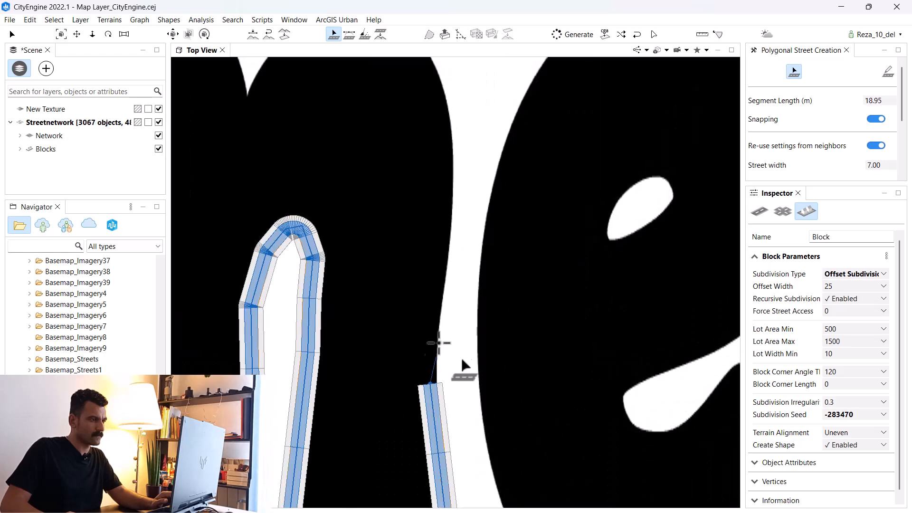
{"action": "left_click", "coordinate": [445, 268]}
{"action": "left_click", "coordinate": [451, 170]}
Trace over the n's right hump and down into the notch between the two humps.
{"action": "middle_click_drag", "start_coordinate": [459, 184], "coordinate": [590, 252]}
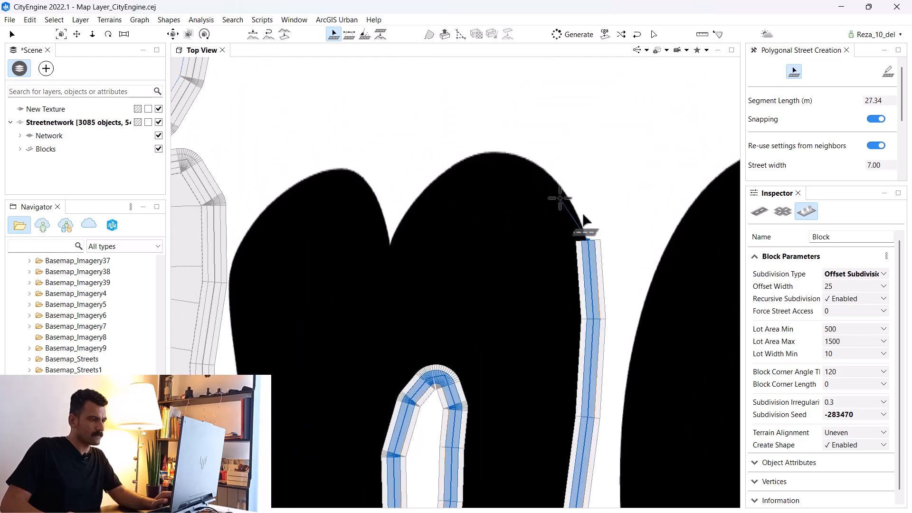
{"action": "left_click", "coordinate": [558, 181]}
{"action": "left_click", "coordinate": [518, 152]}
{"action": "left_click", "coordinate": [480, 154]}
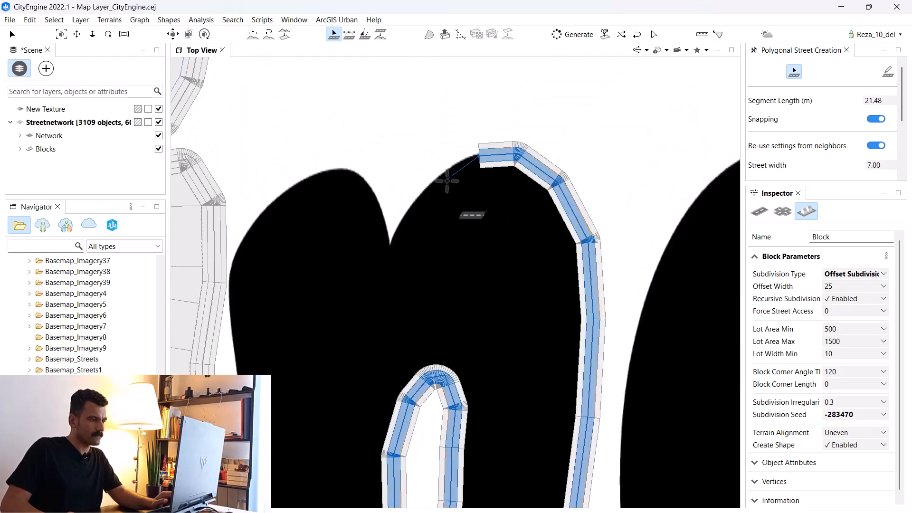
{"action": "left_click", "coordinate": [433, 180]}
{"action": "left_click", "coordinate": [404, 216]}
{"action": "left_click", "coordinate": [399, 243]}
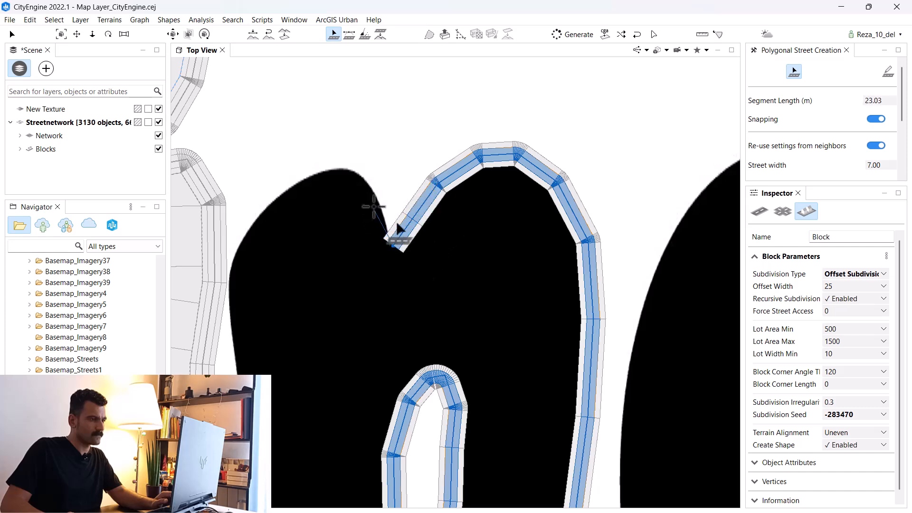
Trace from the notch over the n's left hump and down onto its outer left edge.
{"action": "left_click", "coordinate": [339, 172]}
{"action": "left_click", "coordinate": [319, 172]}
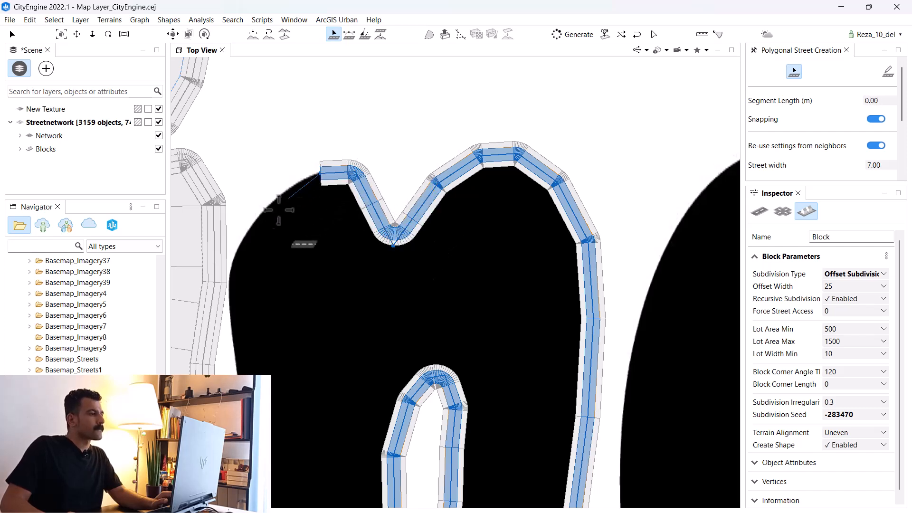
{"action": "left_click", "coordinate": [246, 248]}
{"action": "left_click", "coordinate": [243, 288]}
{"action": "left_click", "coordinate": [243, 352]}
Trace down the outer left edge of the n's left leg to just above its rounded end.
{"action": "middle_click_drag", "start_coordinate": [238, 412], "coordinate": [261, 163]}
{"action": "left_click", "coordinate": [277, 180]}
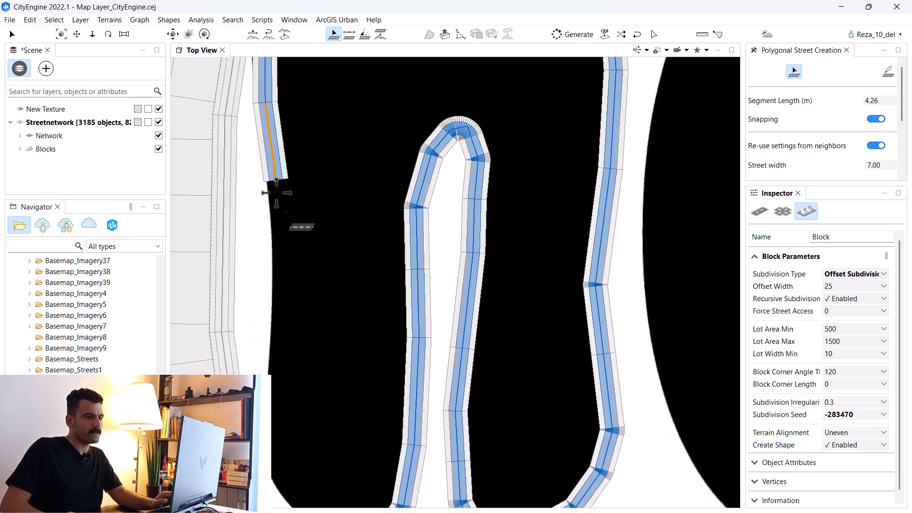
{"action": "left_click", "coordinate": [280, 248]}
{"action": "left_click", "coordinate": [276, 309]}
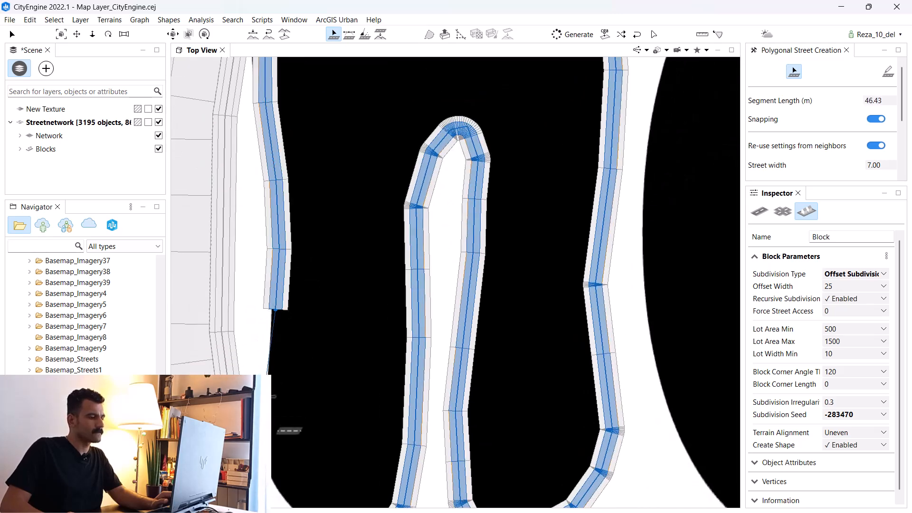
{"action": "left_click", "coordinate": [270, 396]}
Trace around the bottom of the n's left leg, closing the outline at its starting point.
{"action": "middle_click_drag", "start_coordinate": [266, 427], "coordinate": [264, 233], "text": "alt"}
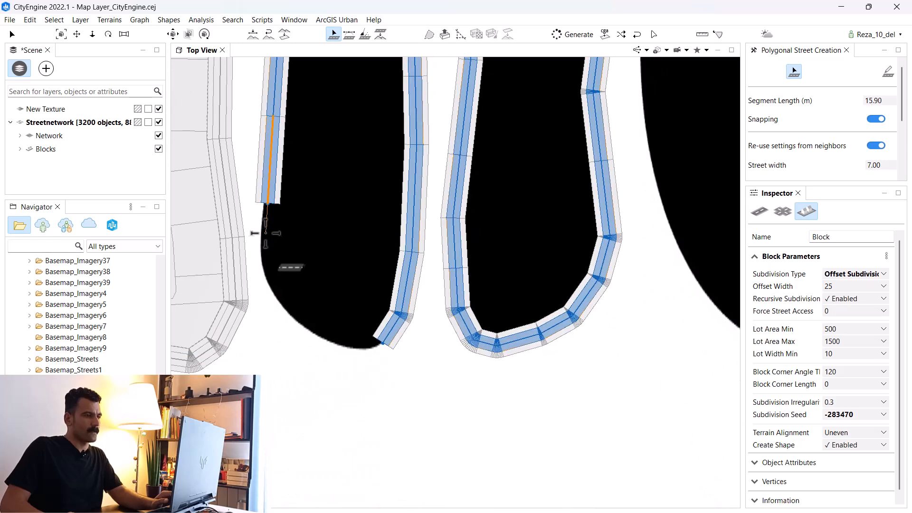
{"action": "left_click", "coordinate": [269, 263]}
{"action": "left_click", "coordinate": [279, 296]}
{"action": "left_click", "coordinate": [314, 330]}
{"action": "left_click", "coordinate": [352, 347]}
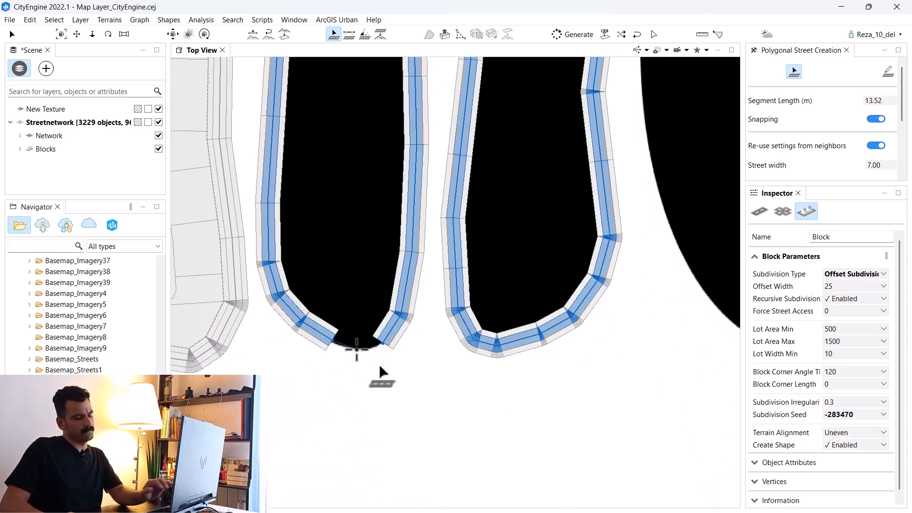
{"action": "left_click", "coordinate": [374, 346]}
{"action": "left_click", "coordinate": [407, 359]}
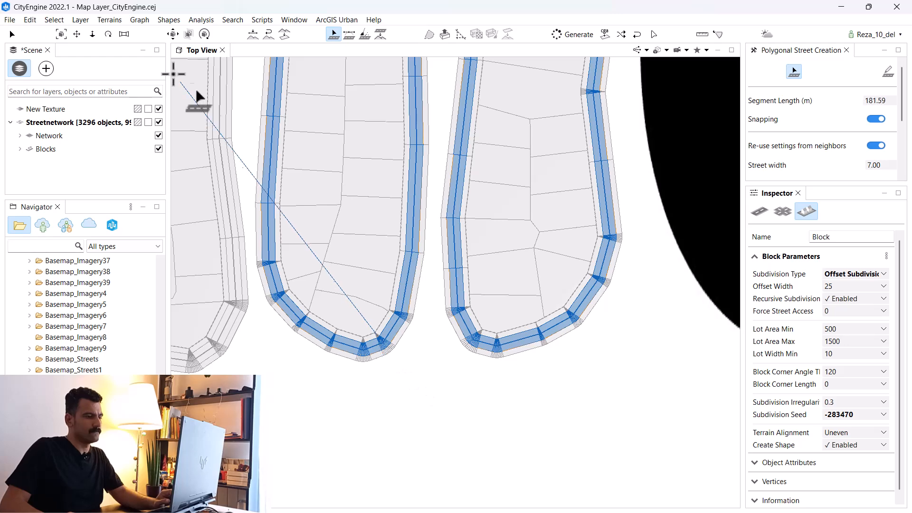
Set the subdivision type of the second letter n's block to Offset Subdivision.
{"action": "left_click", "coordinate": [12, 34]}
{"action": "left_click", "coordinate": [402, 215]}
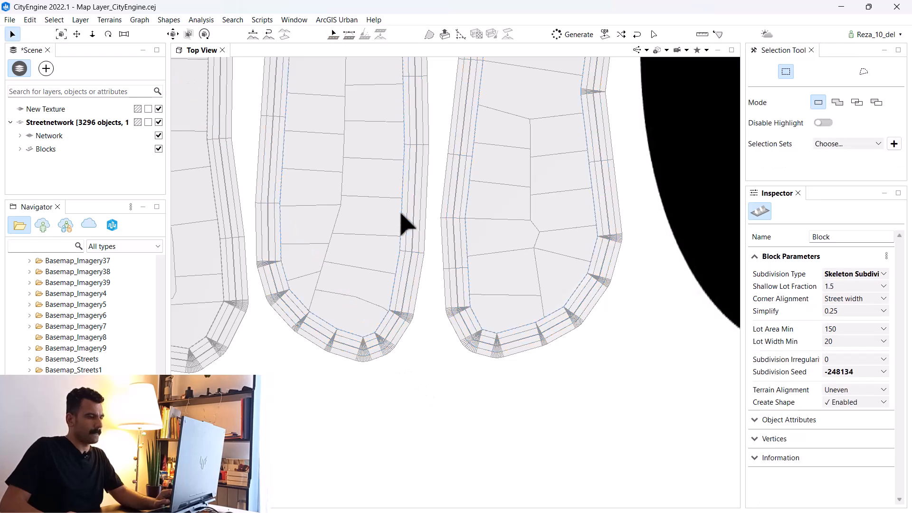
{"action": "left_click", "coordinate": [879, 274]}
{"action": "left_click", "coordinate": [846, 309]}
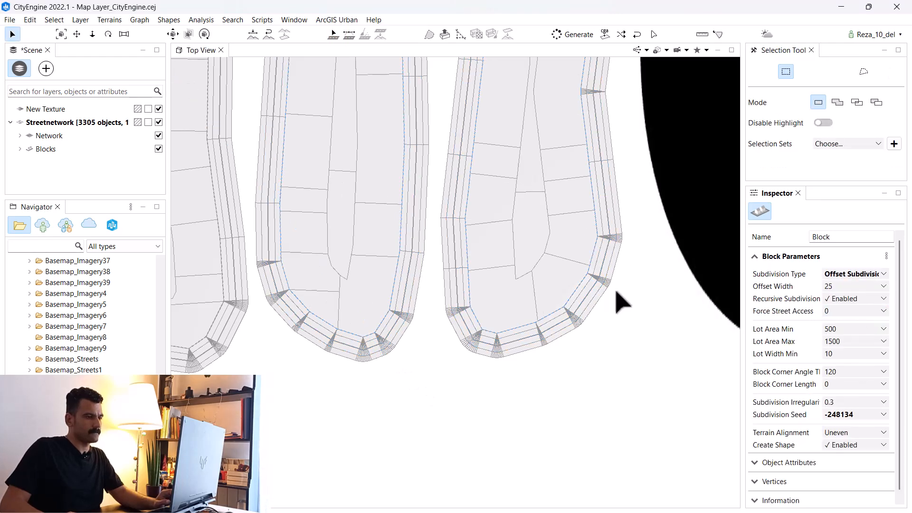
Trace the final letter e with polygonal streets from its lower tip down the right edge of the lower curve.
{"action": "left_click", "coordinate": [334, 33]}
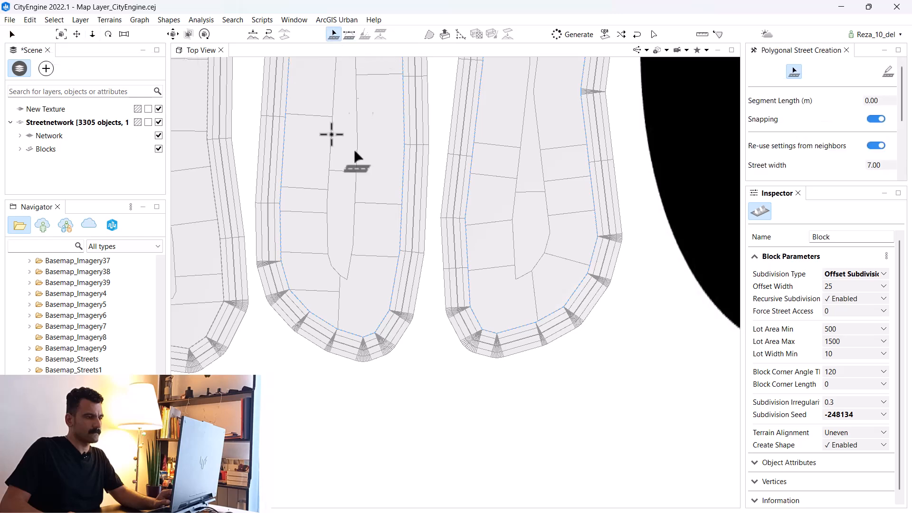
{"action": "scroll", "coordinate": [272, 296], "scroll_direction": "down", "scroll_amount": 5}
{"action": "scroll", "coordinate": [584, 223], "scroll_direction": "up", "scroll_amount": 5}
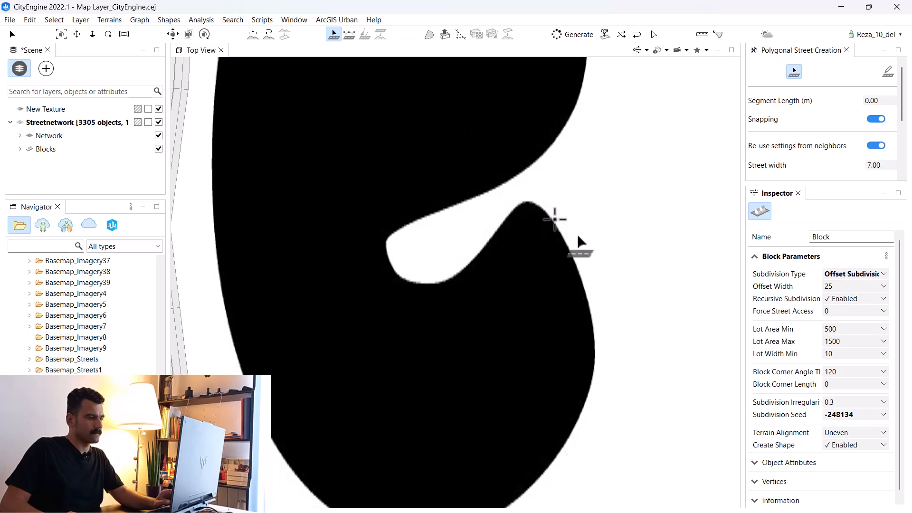
{"action": "left_click", "coordinate": [554, 218]}
{"action": "left_click", "coordinate": [589, 300]}
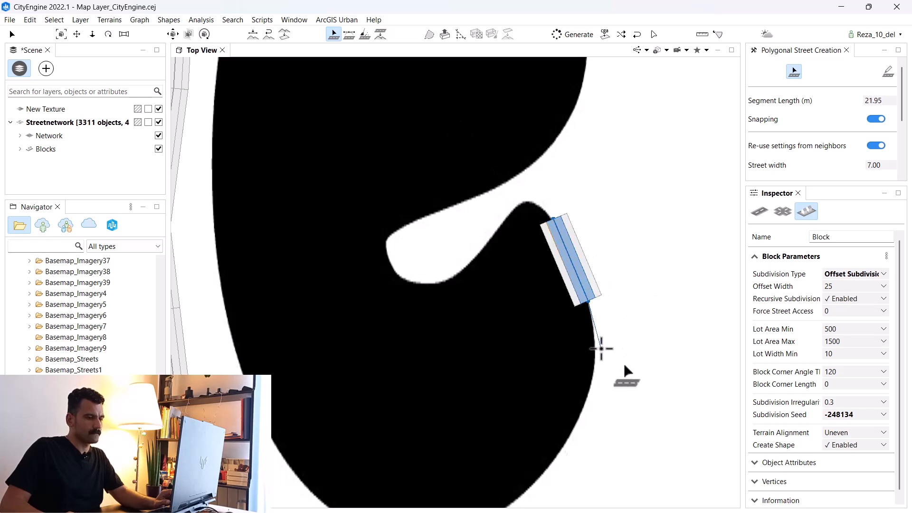
{"action": "left_click", "coordinate": [601, 350]}
{"action": "left_click", "coordinate": [589, 408]}
{"action": "left_click", "coordinate": [561, 461]}
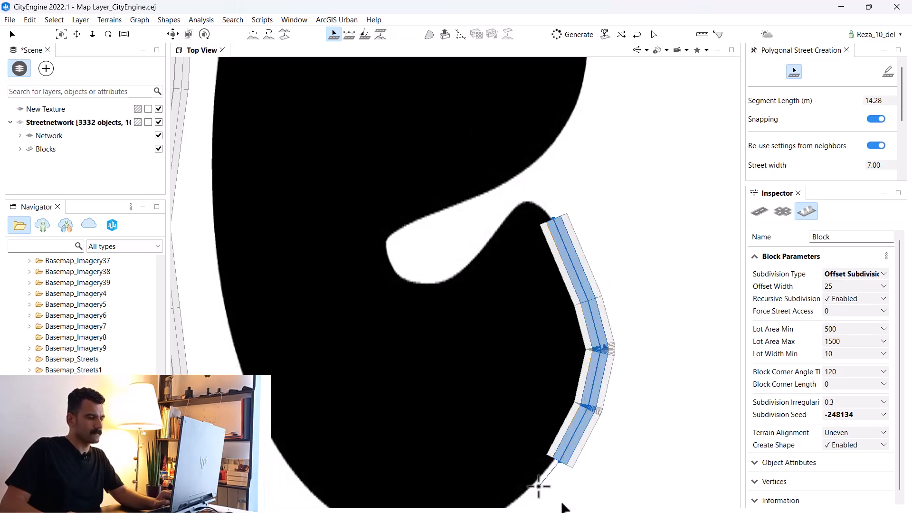
{"action": "left_click", "coordinate": [524, 496]}
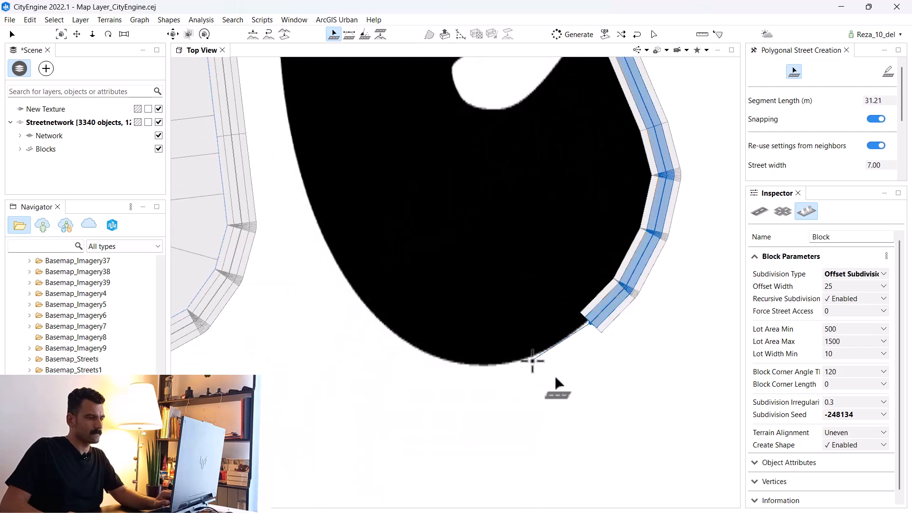
Trace around the bottom of the final e to its lower left side.
{"action": "left_click", "coordinate": [532, 361]}
{"action": "left_click", "coordinate": [385, 317]}
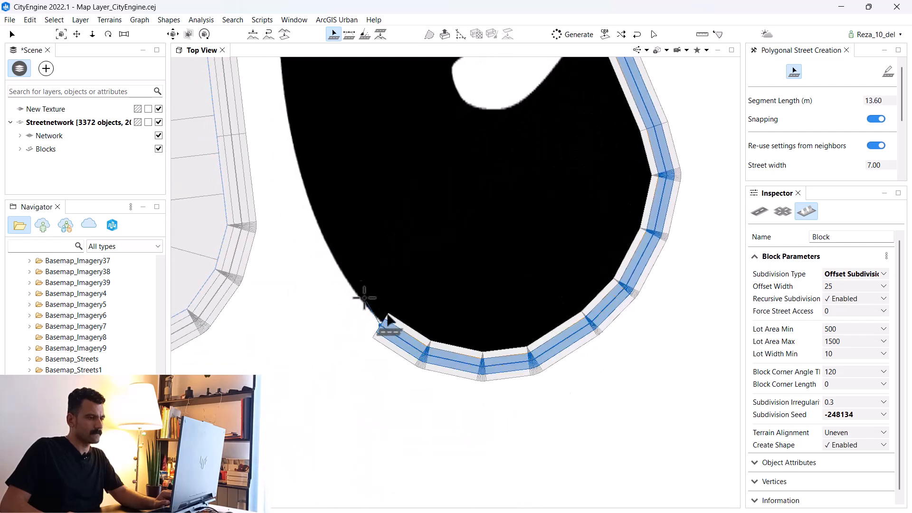
{"action": "left_click", "coordinate": [338, 260]}
{"action": "left_click", "coordinate": [308, 197]}
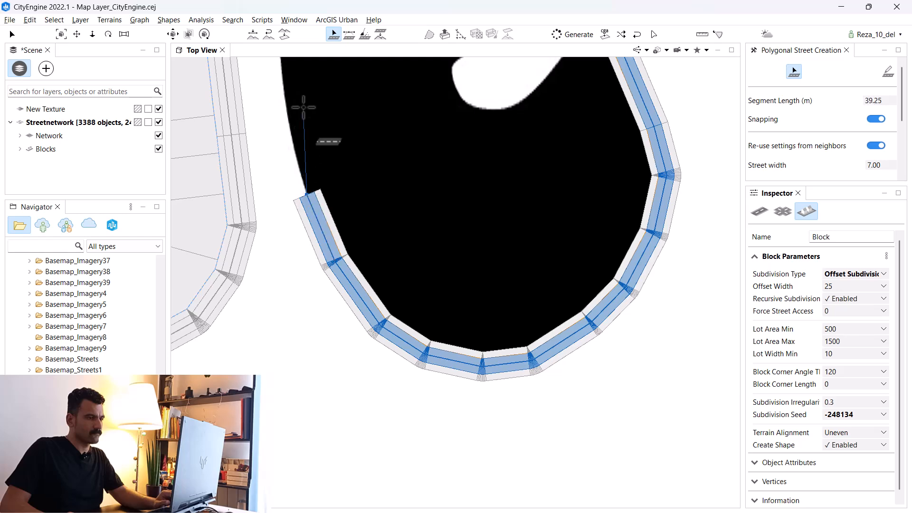
Trace up the outer left edge of the final e toward its top.
{"action": "middle_click_drag", "start_coordinate": [302, 106], "coordinate": [350, 307]}
{"action": "left_click", "coordinate": [322, 263]}
{"action": "left_click", "coordinate": [321, 152]}
{"action": "middle_click_drag", "start_coordinate": [337, 95], "coordinate": [366, 242]}
{"action": "left_click", "coordinate": [365, 222]}
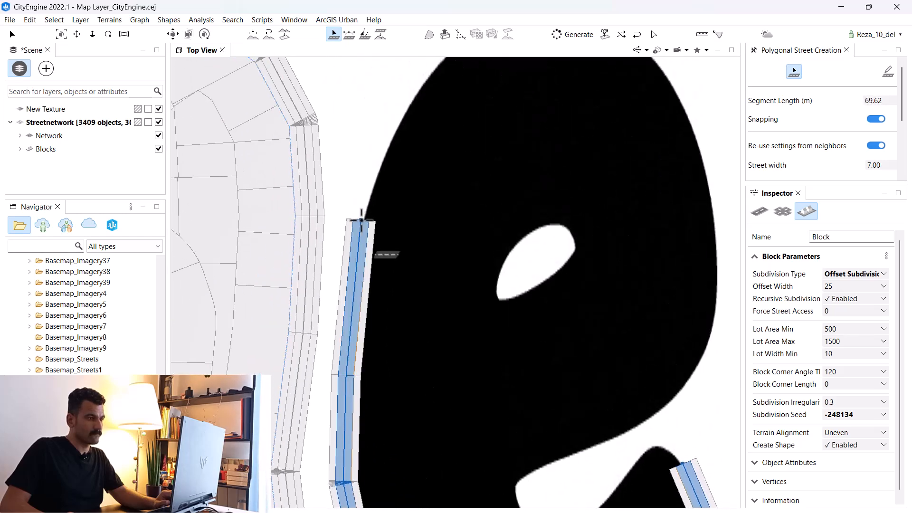
{"action": "left_click", "coordinate": [394, 133]}
Trace over the top of the final e and down its upper right edge.
{"action": "middle_click_drag", "start_coordinate": [434, 118], "coordinate": [360, 251]}
{"action": "left_click", "coordinate": [362, 217]}
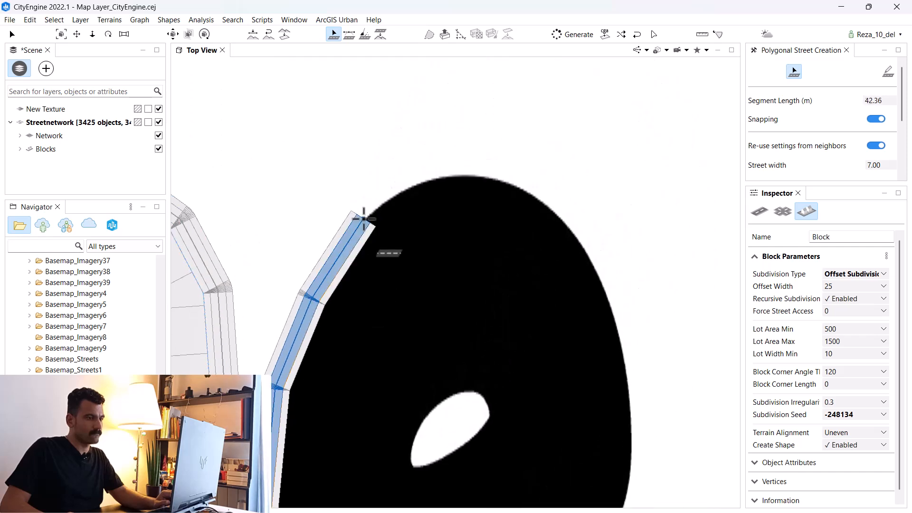
{"action": "left_click", "coordinate": [409, 185]}
{"action": "left_click", "coordinate": [464, 168]}
{"action": "left_click", "coordinate": [508, 170]}
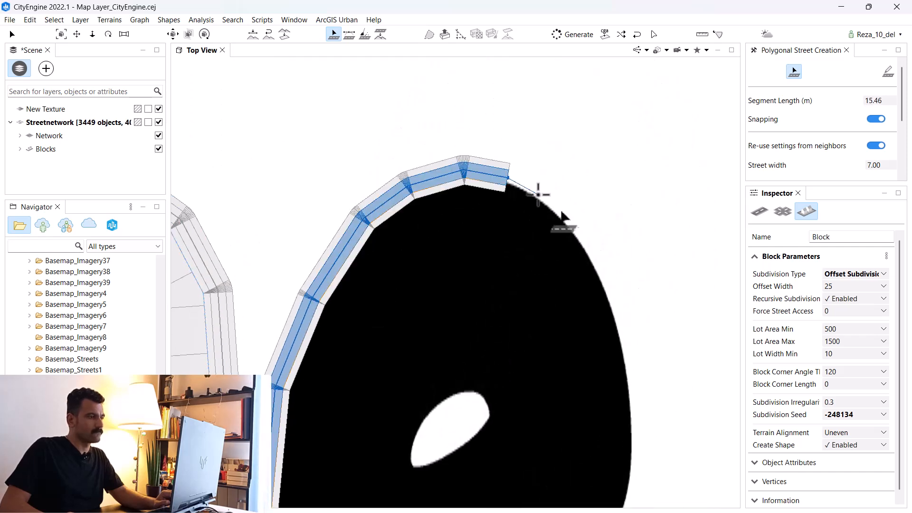
{"action": "left_click", "coordinate": [549, 206]}
{"action": "left_click", "coordinate": [623, 349]}
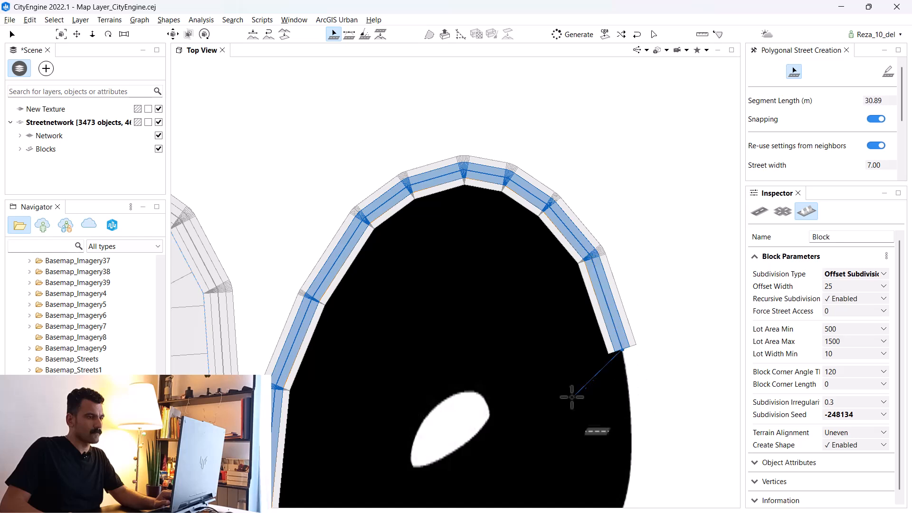
Trace down the right side of the e's bowl and along the upper edge of its mouth opening.
{"action": "middle_click_drag", "start_coordinate": [577, 452], "coordinate": [535, 204]}
{"action": "left_click", "coordinate": [571, 261]}
{"action": "left_click", "coordinate": [547, 336]}
{"action": "left_click", "coordinate": [473, 398]}
{"action": "left_click", "coordinate": [407, 412]}
{"action": "left_click", "coordinate": [364, 437]}
Trace around the rounded inner end of the e's mouth opening and along its lower edge.
{"action": "middle_click_drag", "start_coordinate": [364, 437], "coordinate": [356, 262]}
{"action": "left_click", "coordinate": [341, 277]}
{"action": "left_click", "coordinate": [353, 301]}
{"action": "left_click", "coordinate": [386, 320]}
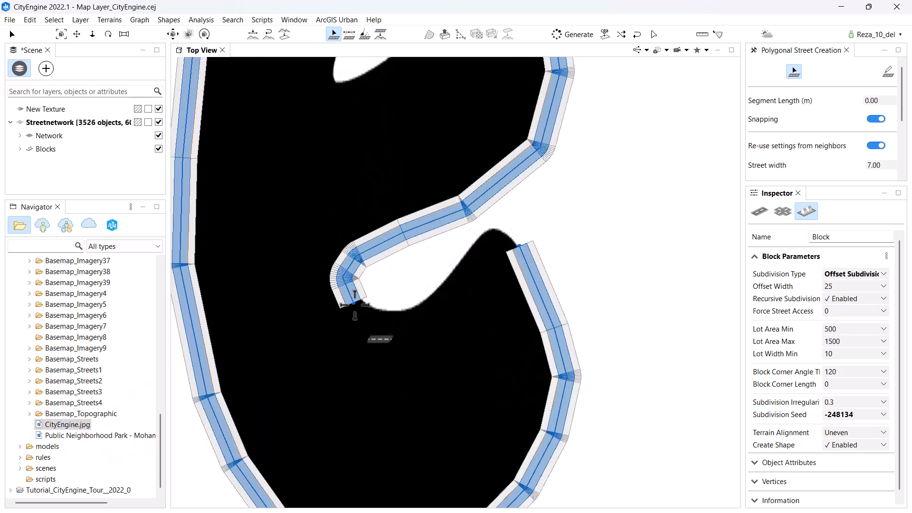
{"action": "left_click", "coordinate": [425, 322]}
Trace up and over the e's lower tip, closing the outline at its start, and end street drawing.
{"action": "left_click", "coordinate": [461, 276]}
{"action": "left_click", "coordinate": [485, 236]}
{"action": "left_click", "coordinate": [504, 236]}
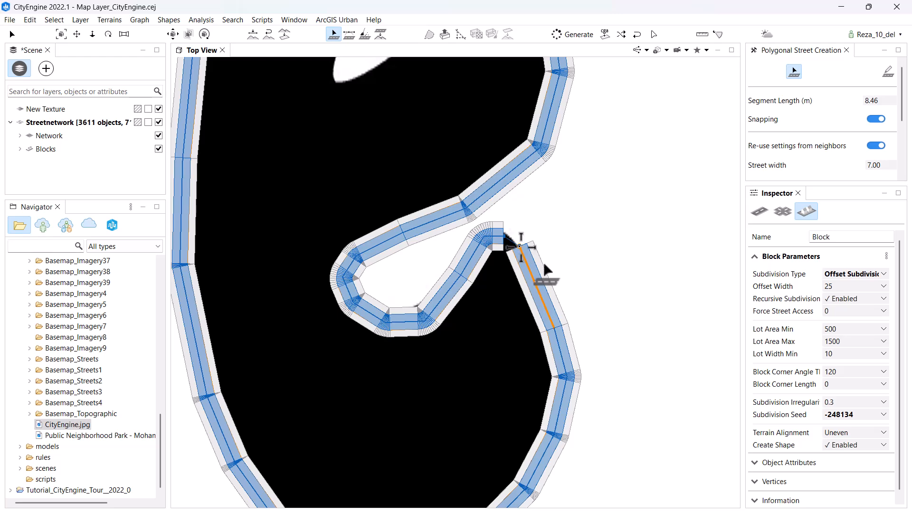
{"action": "left_click", "coordinate": [544, 262]}
{"action": "left_click", "coordinate": [12, 33]}
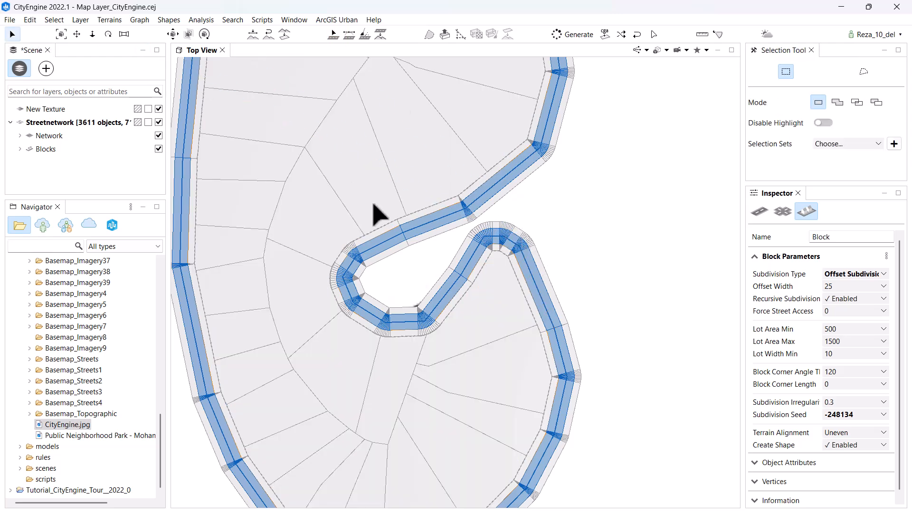
Set the subdivision type of the final e's block to Offset Subdivision and clear the selection.
{"action": "left_click", "coordinate": [519, 337]}
{"action": "left_click", "coordinate": [531, 312]}
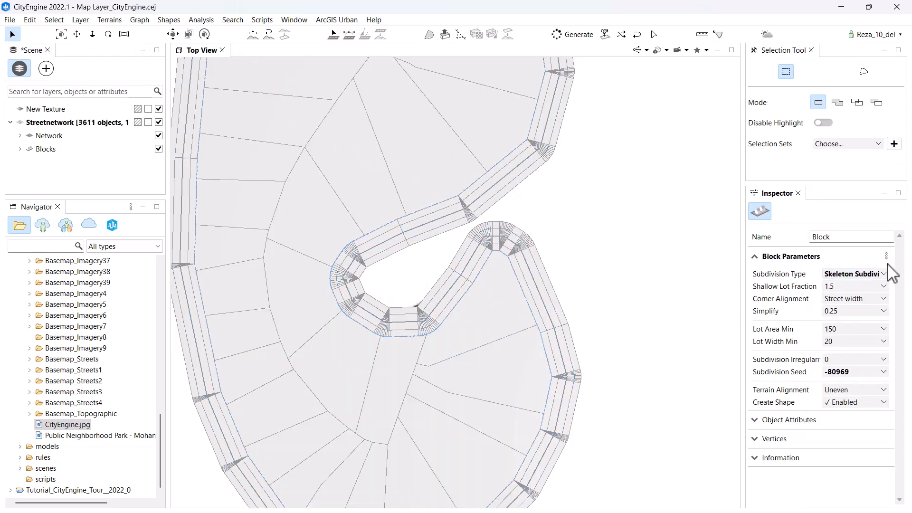
{"action": "left_click", "coordinate": [884, 274]}
{"action": "left_click", "coordinate": [864, 312]}
{"action": "scroll", "coordinate": [458, 320], "scroll_direction": "down", "scroll_amount": 10}
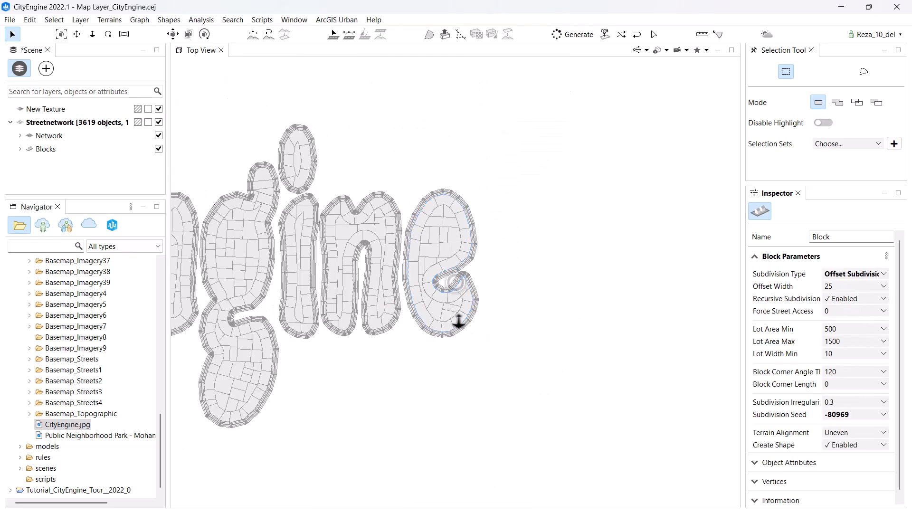
{"action": "scroll", "coordinate": [552, 322], "scroll_direction": "down", "scroll_amount": 4}
{"action": "scroll", "coordinate": [321, 284], "scroll_direction": "up", "scroll_amount": 1}
{"action": "scroll", "coordinate": [401, 269], "scroll_direction": "up", "scroll_amount": 2}
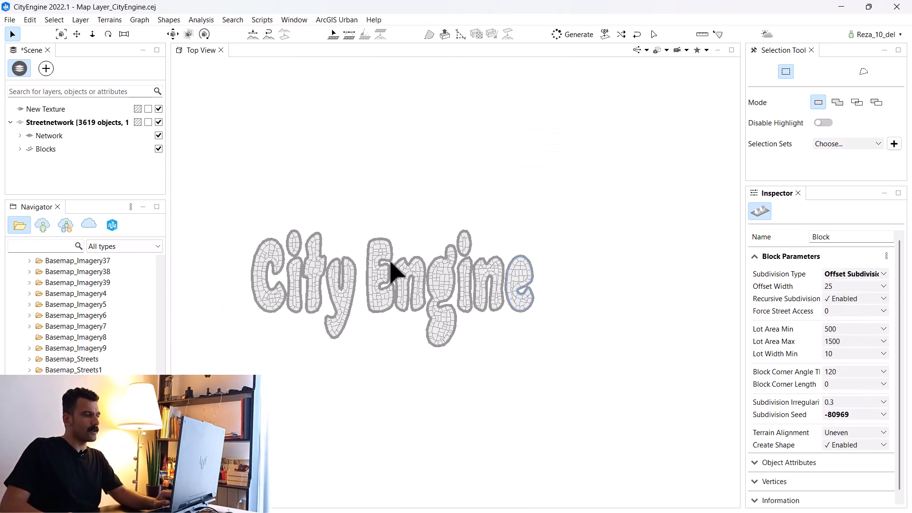
{"action": "scroll", "coordinate": [247, 271], "scroll_direction": "up", "scroll_amount": 2}
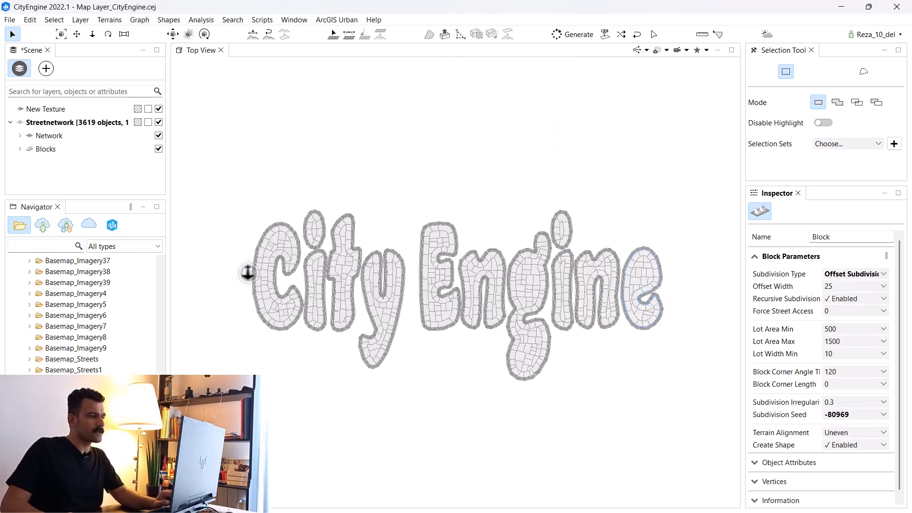
{"action": "left_click", "coordinate": [333, 34]}
{"action": "left_click", "coordinate": [703, 326]}
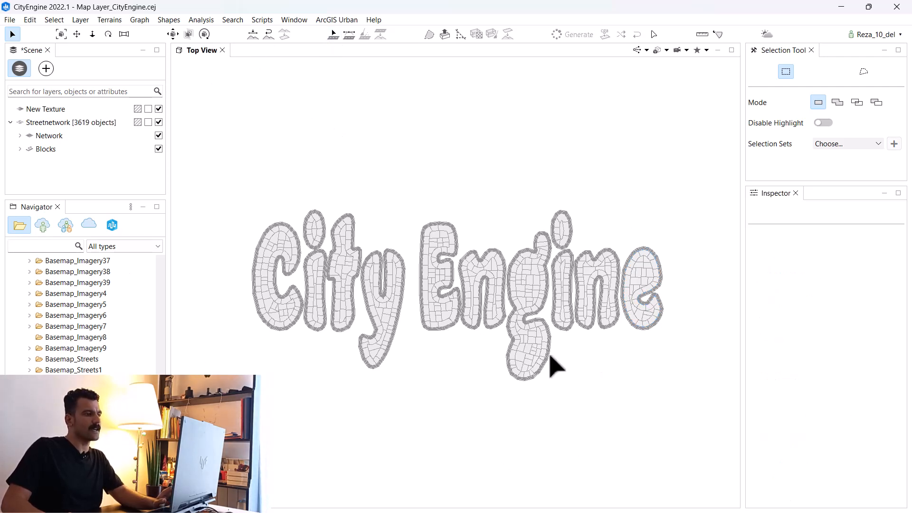
Collapse the expanded project folders in the Navigator and the contents of the Streetnetwork layer.
{"action": "scroll", "coordinate": [48, 360], "scroll_direction": "up", "scroll_amount": 5}
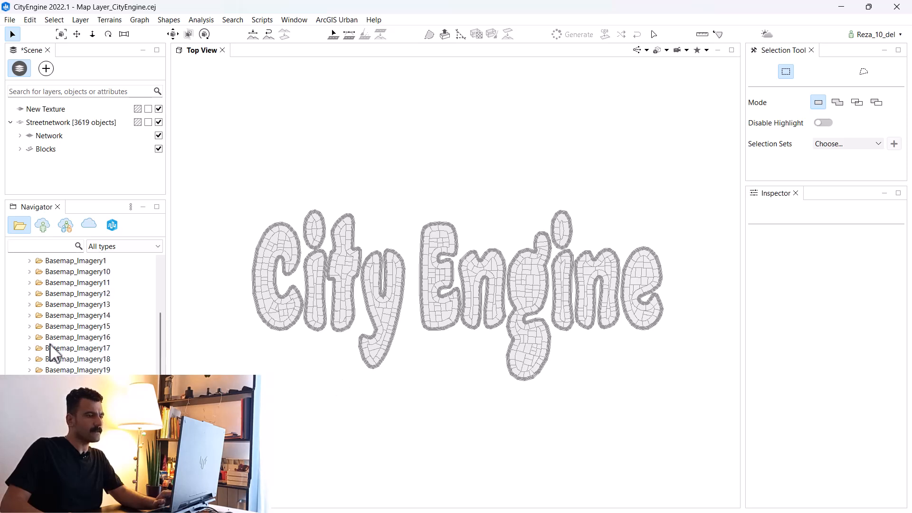
{"action": "scroll", "coordinate": [48, 354], "scroll_direction": "up", "scroll_amount": 10}
{"action": "left_click", "coordinate": [10, 316]}
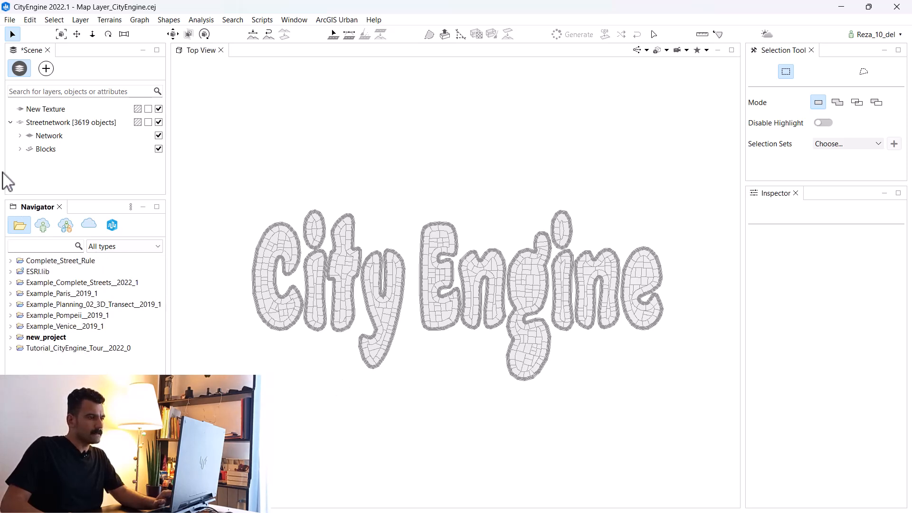
{"action": "left_click", "coordinate": [11, 122]}
Select an outer lot of the C and extend the selection to all objects with the same start rule, Lot.
{"action": "scroll", "coordinate": [245, 312], "scroll_direction": "up", "scroll_amount": 5}
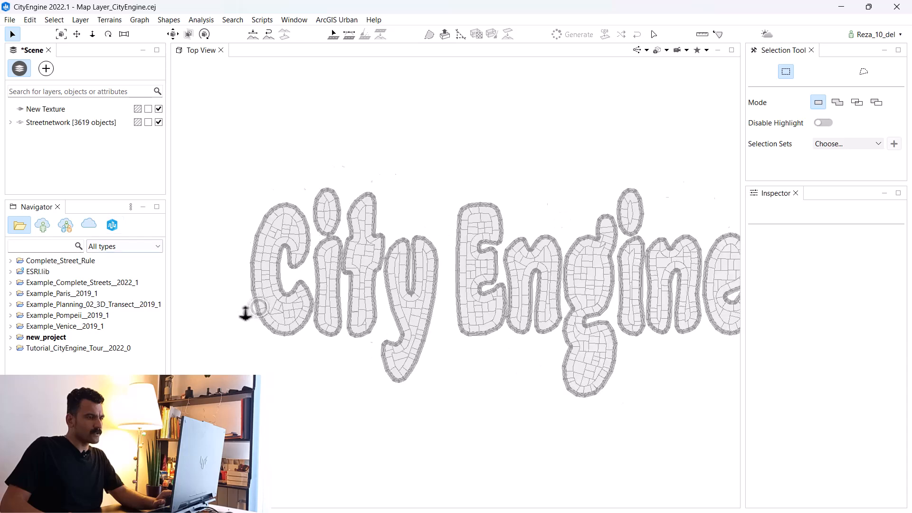
{"action": "left_click", "coordinate": [259, 273]}
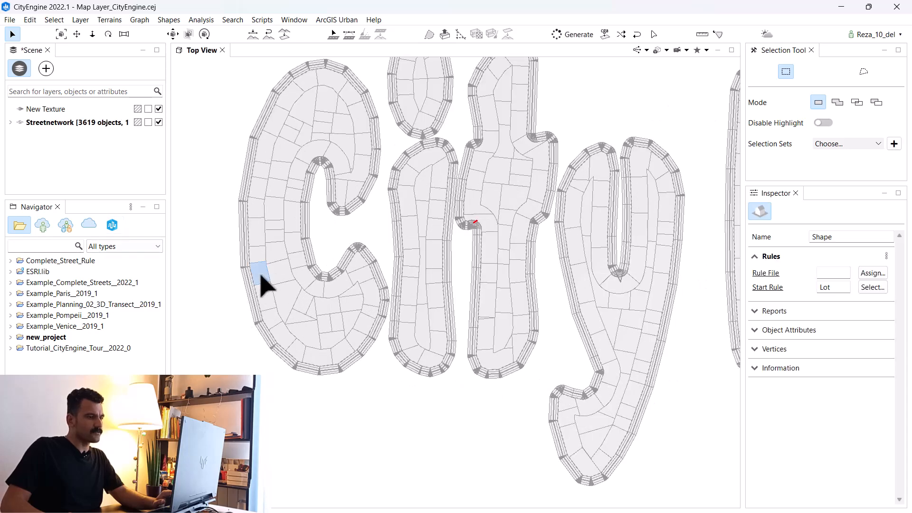
{"action": "right_click", "coordinate": [261, 277]}
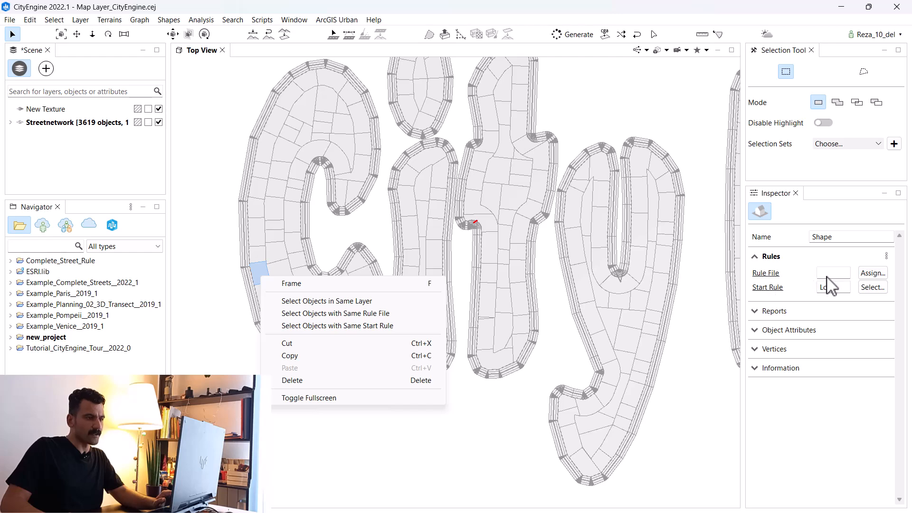
{"action": "left_click", "coordinate": [332, 326]}
{"action": "scroll", "coordinate": [252, 291], "scroll_direction": "down", "scroll_amount": 5}
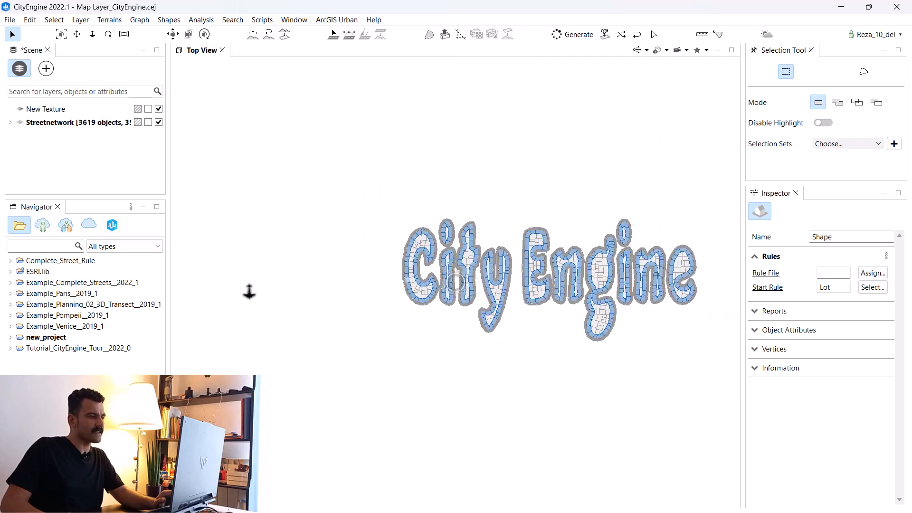
{"action": "scroll", "coordinate": [682, 287], "scroll_direction": "up", "scroll_amount": 5}
{"action": "scroll", "coordinate": [682, 287], "scroll_direction": "down", "scroll_amount": 2}
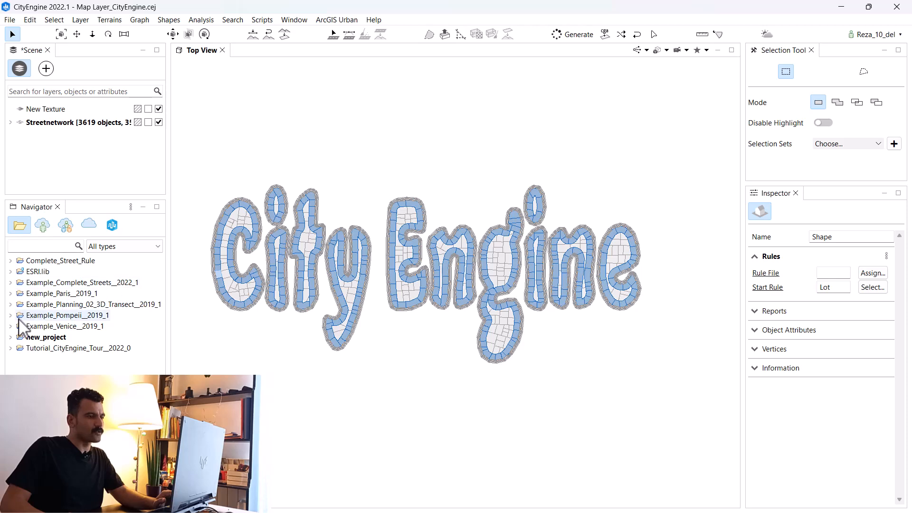
Assign Building_From_Footprint.cga from the ESRI.lib rules Buildings folder to the selected lots to generate buildings.
{"action": "left_click", "coordinate": [11, 273]}
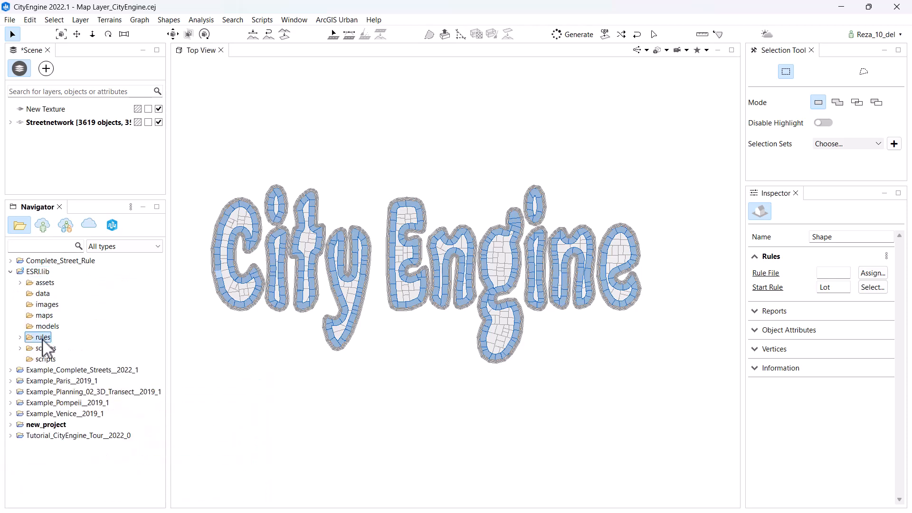
{"action": "left_click", "coordinate": [20, 337]}
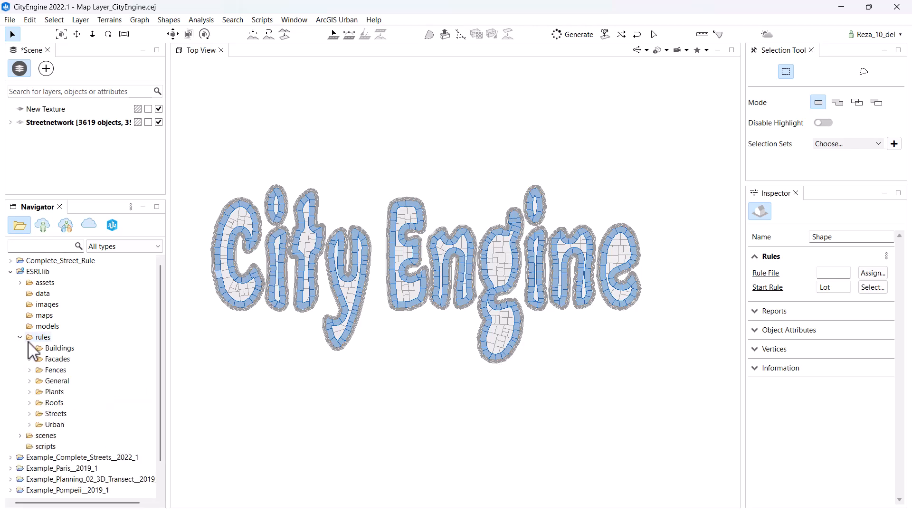
{"action": "left_click", "coordinate": [29, 348]}
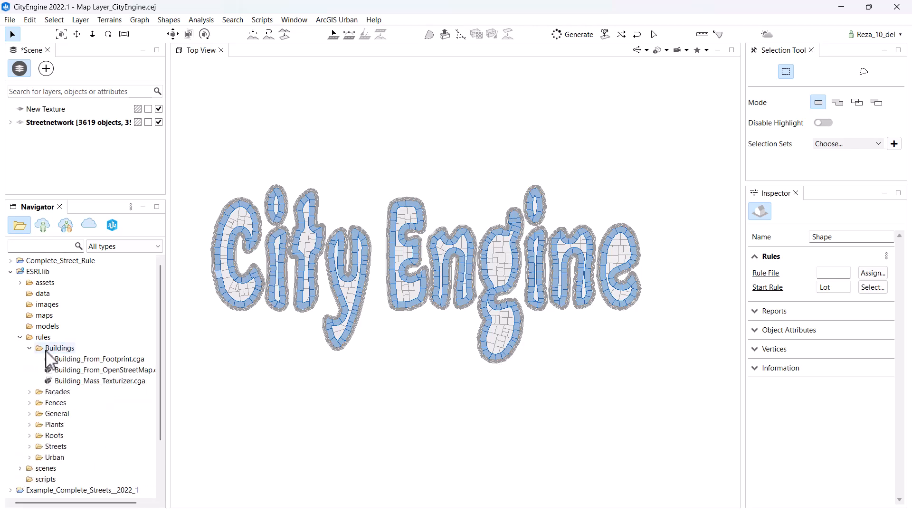
{"action": "left_click", "coordinate": [93, 360]}
{"action": "left_click_drag", "start_coordinate": [222, 300], "coordinate": [207, 454]}
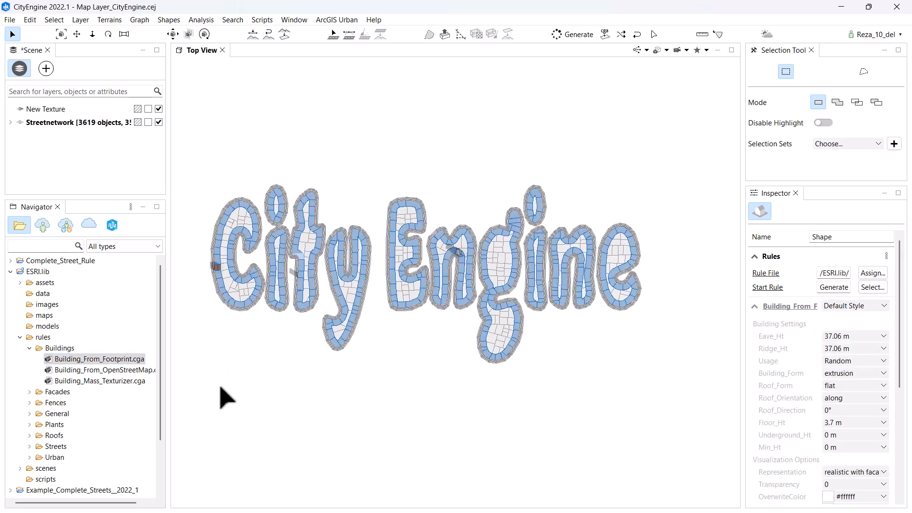
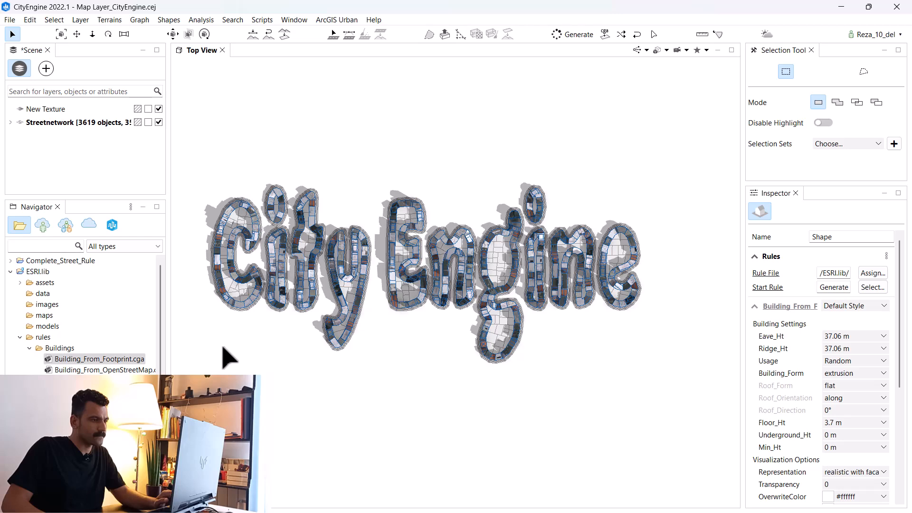
Select an inner lot of the C and extend the selection to all objects with the same start rule, LotInner.
{"action": "left_click", "coordinate": [224, 347]}
{"action": "scroll", "coordinate": [220, 285], "scroll_direction": "up", "scroll_amount": 2}
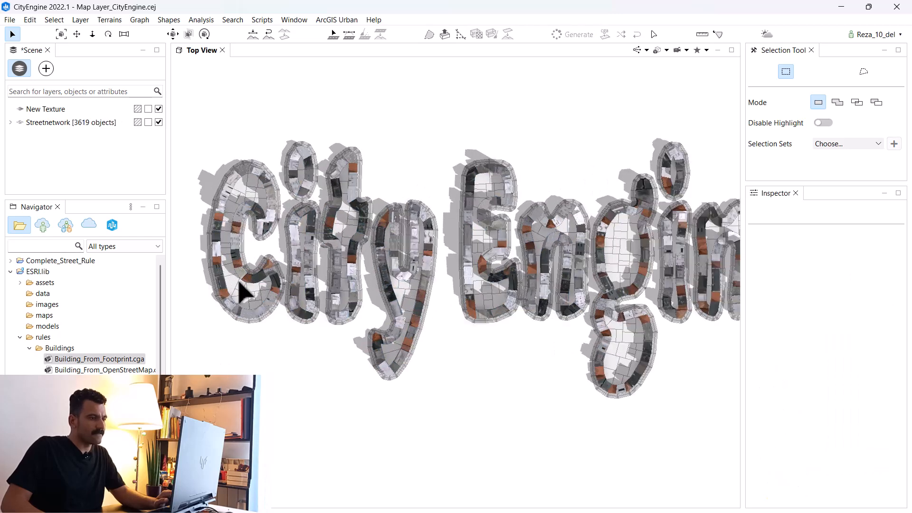
{"action": "left_click", "coordinate": [237, 290]}
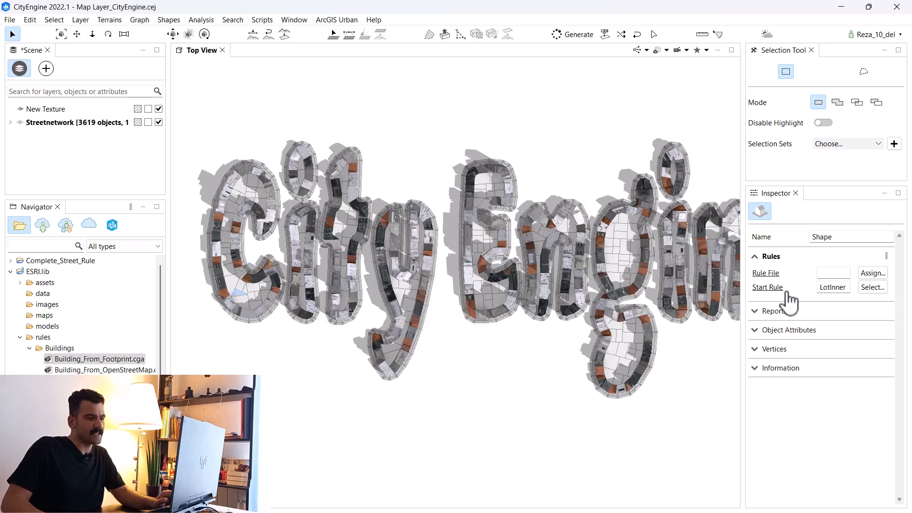
{"action": "right_click", "coordinate": [241, 299]}
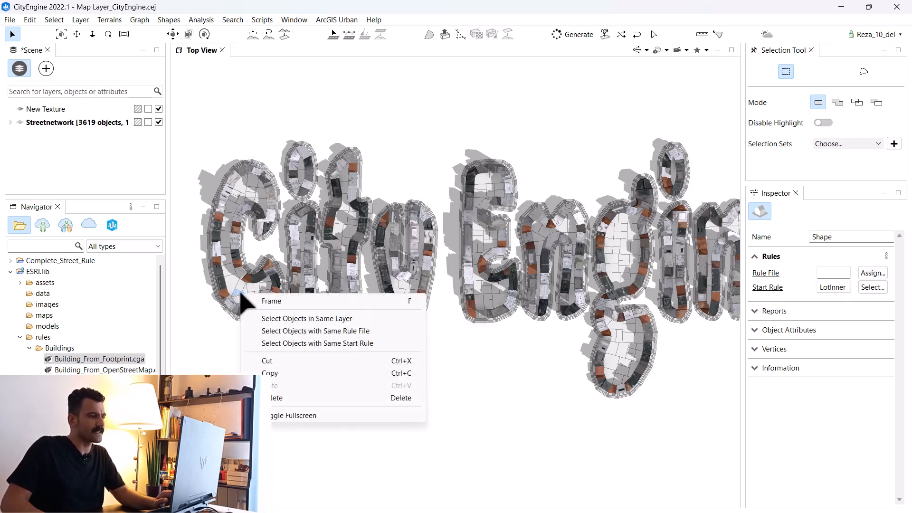
{"action": "left_click", "coordinate": [289, 343]}
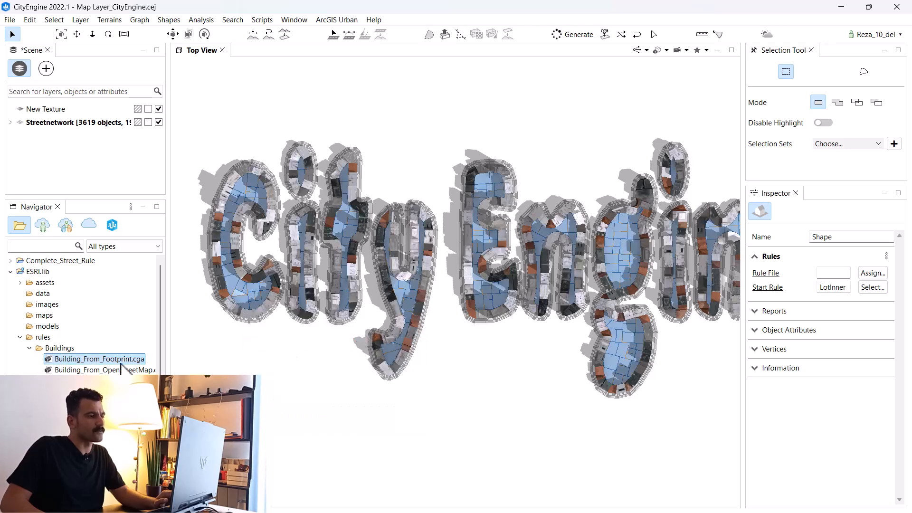
Assign Plant_Distributor.cga from the ESRI.lib rules Plants folder to the selected inner lots, then clear the selection.
{"action": "left_click", "coordinate": [30, 349]}
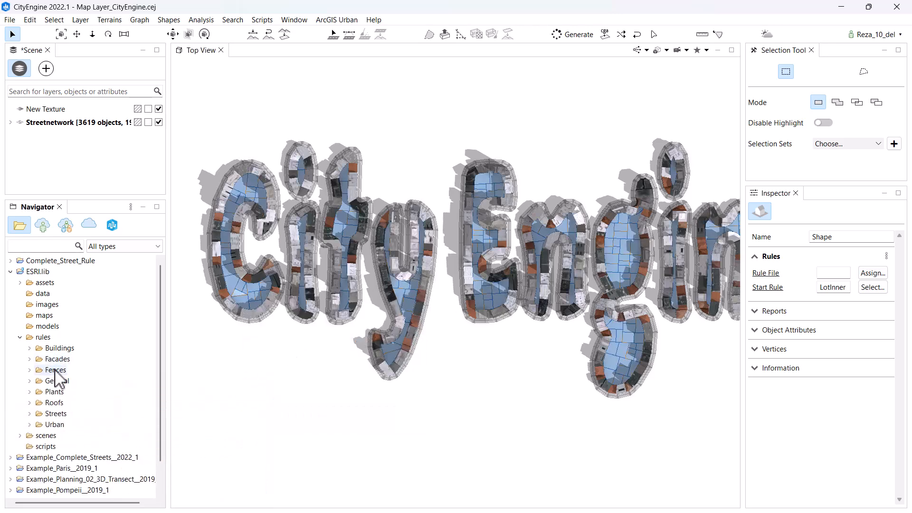
{"action": "left_click", "coordinate": [30, 392]}
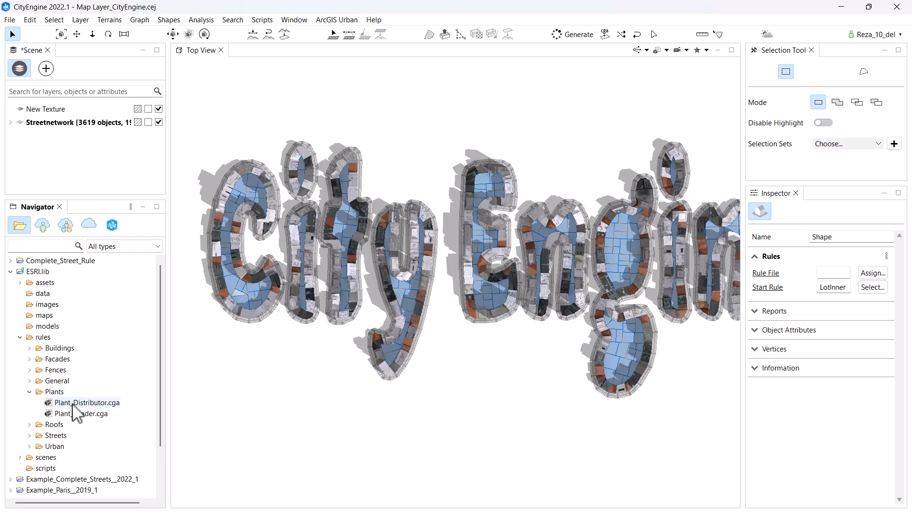
{"action": "left_click_drag", "start_coordinate": [162, 331], "coordinate": [244, 302]}
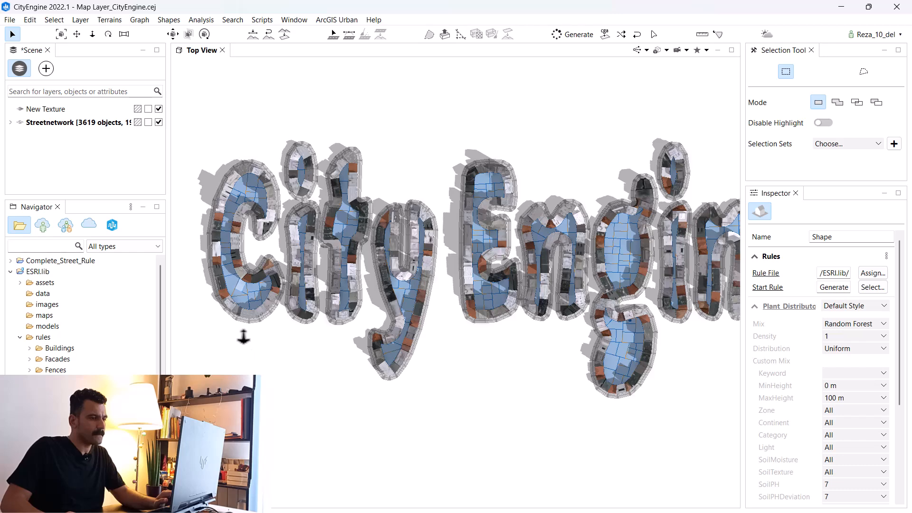
{"action": "scroll", "coordinate": [244, 337], "scroll_direction": "down", "scroll_amount": 2}
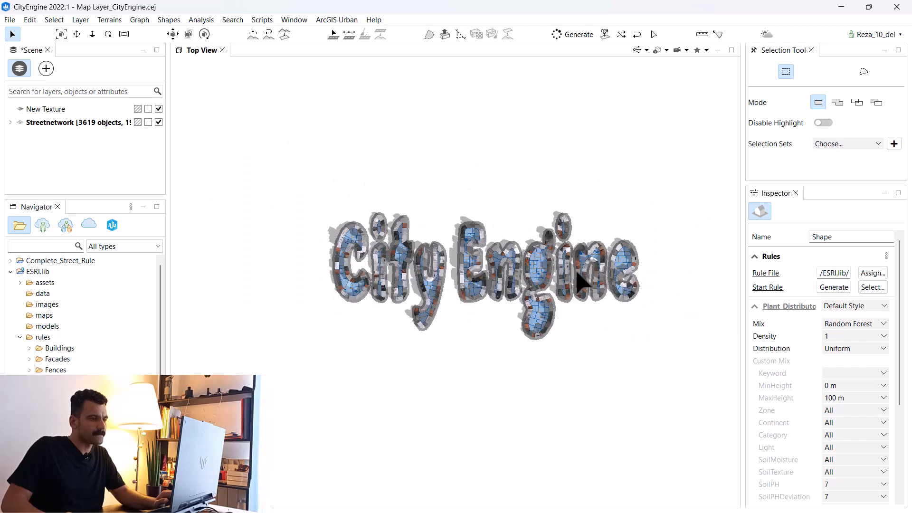
{"action": "scroll", "coordinate": [631, 339], "scroll_direction": "up", "scroll_amount": 1}
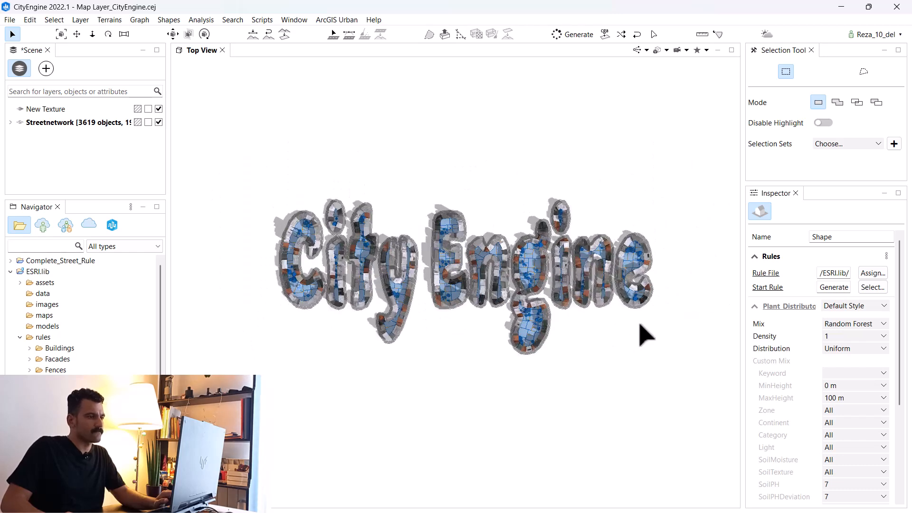
{"action": "scroll", "coordinate": [640, 325], "scroll_direction": "up", "scroll_amount": 1}
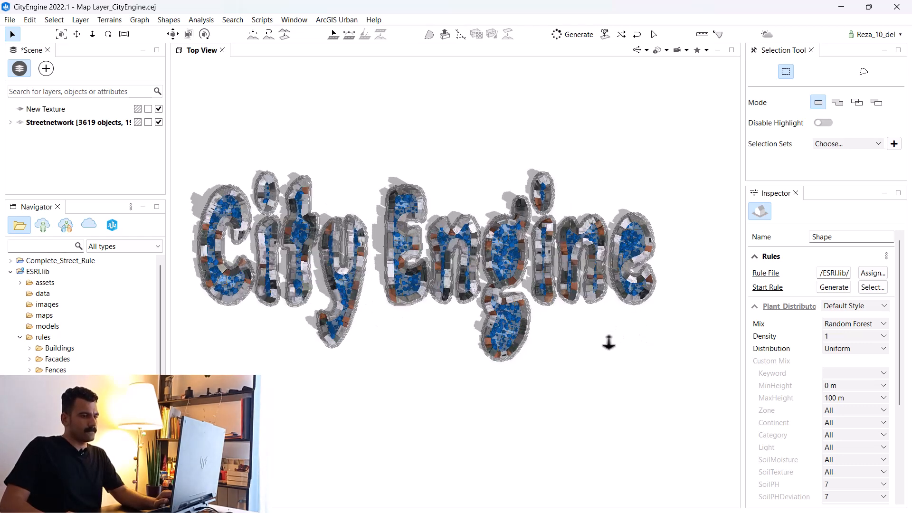
{"action": "left_click", "coordinate": [611, 348]}
{"action": "scroll", "coordinate": [275, 361], "scroll_direction": "down", "scroll_amount": 4}
{"action": "scroll", "coordinate": [348, 250], "scroll_direction": "up", "scroll_amount": 3}
{"action": "scroll", "coordinate": [542, 296], "scroll_direction": "up", "scroll_amount": 2}
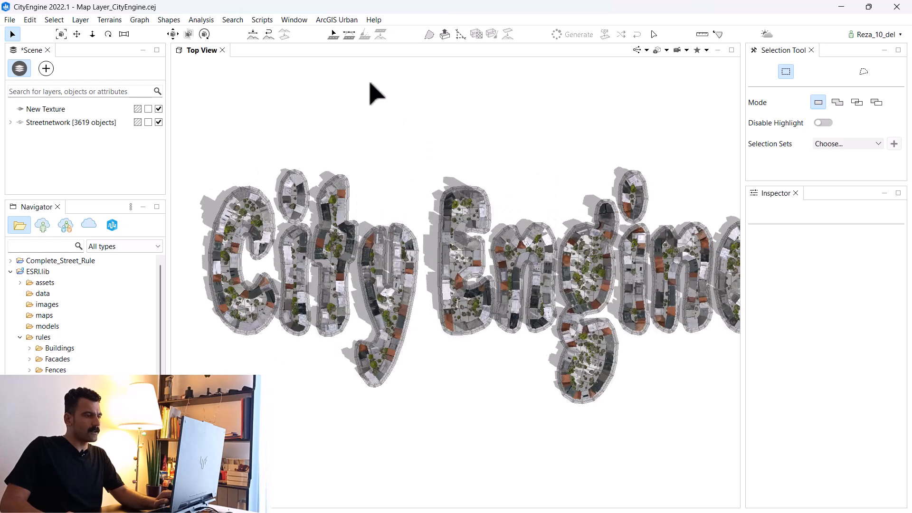
Open a 3D view beside the top view, orbit to an oblique angle, and hide the grid in it.
{"action": "left_click", "coordinate": [296, 20]}
{"action": "mouse_move", "coordinate": [357, 38]}
{"action": "left_click", "coordinate": [428, 58]}
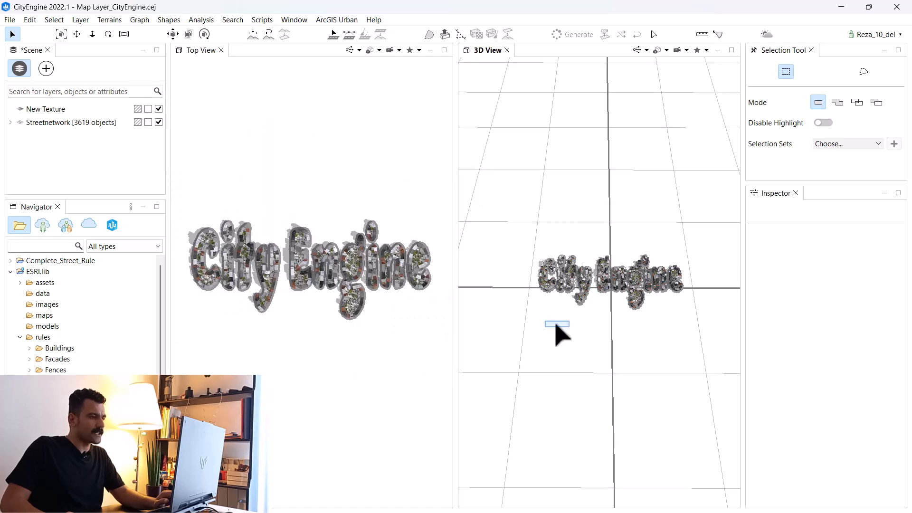
{"action": "left_click_drag", "start_coordinate": [543, 332], "coordinate": [637, 142], "text": "alt"}
{"action": "left_click", "coordinate": [687, 51]}
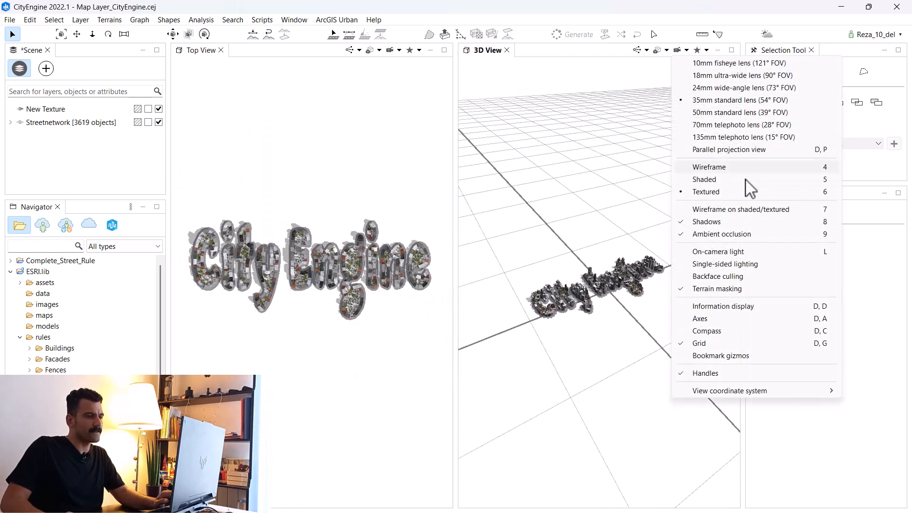
{"action": "left_click", "coordinate": [702, 343]}
Examine the generated buildings and plants of the lettering in the 3D view from several angles and distances.
{"action": "scroll", "coordinate": [594, 327], "scroll_direction": "up", "scroll_amount": 5}
{"action": "scroll", "coordinate": [566, 316], "scroll_direction": "up", "scroll_amount": 5}
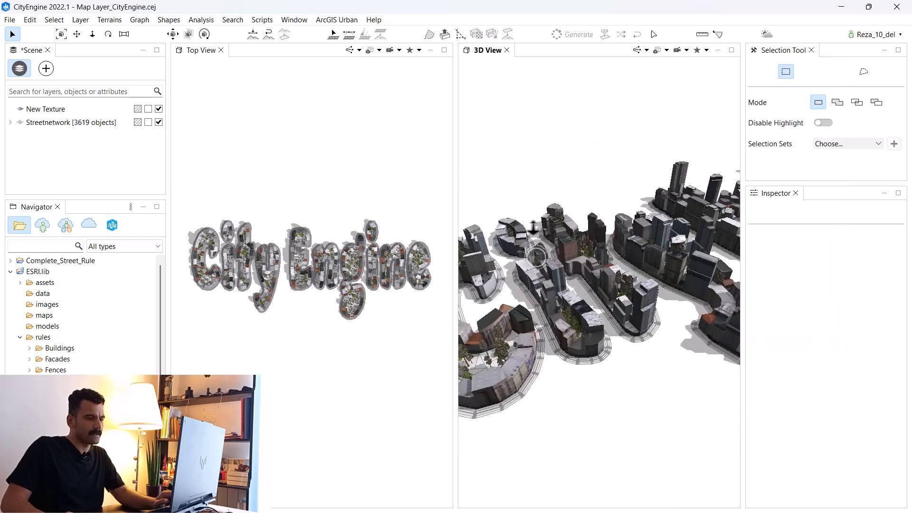
{"action": "scroll", "coordinate": [626, 309], "scroll_direction": "down", "scroll_amount": 3}
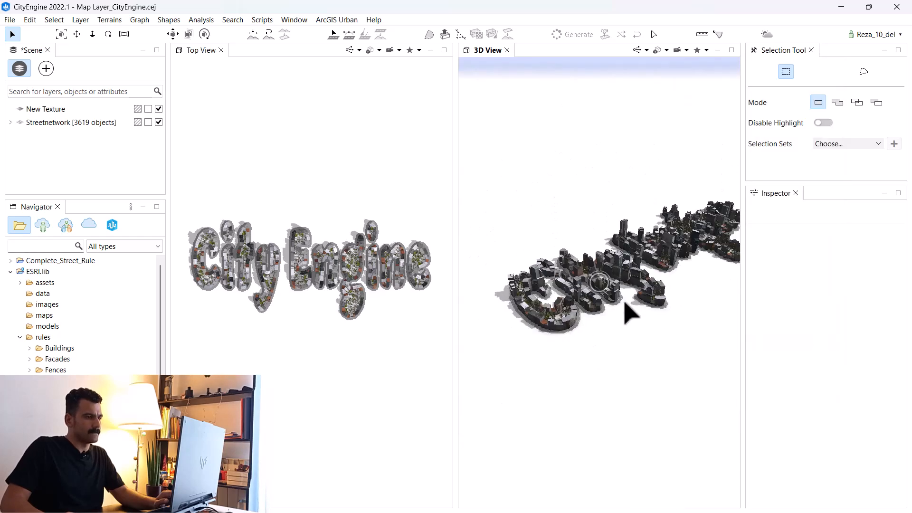
{"action": "left_click_drag", "start_coordinate": [631, 332], "coordinate": [537, 326], "text": "alt"}
{"action": "scroll", "coordinate": [547, 309], "scroll_direction": "down", "scroll_amount": 3}
{"action": "scroll", "coordinate": [704, 291], "scroll_direction": "up", "scroll_amount": 5}
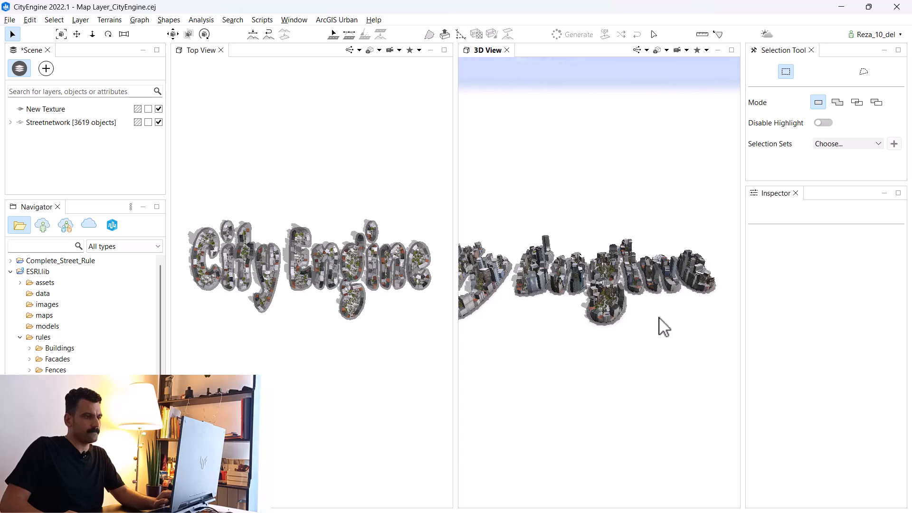
{"action": "scroll", "coordinate": [660, 299], "scroll_direction": "up", "scroll_amount": 5}
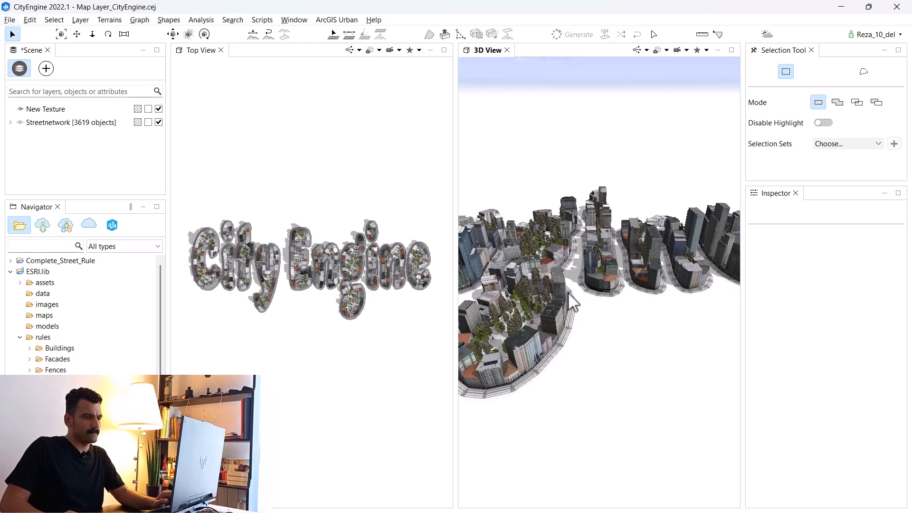
{"action": "left_click_drag", "start_coordinate": [582, 271], "coordinate": [654, 310], "text": "alt"}
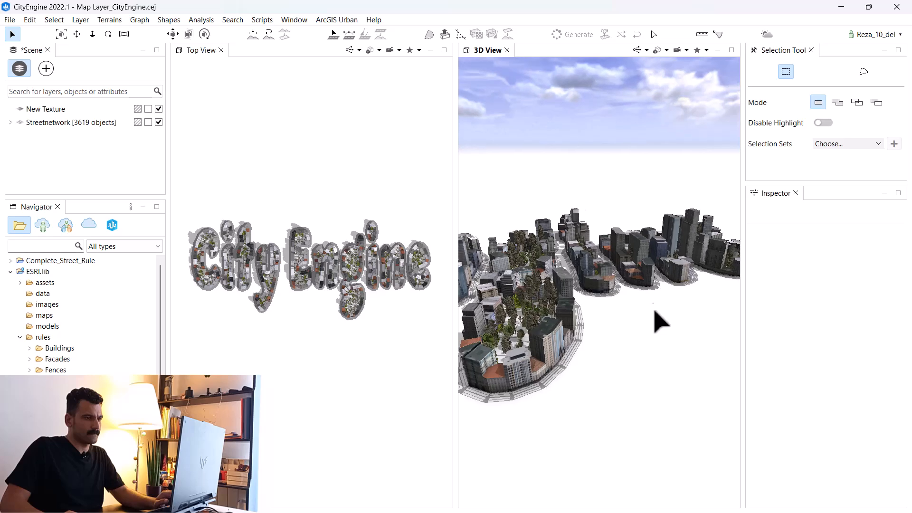
Select a street segment at the edge of the lettering and extend the selection to all objects with the same start rule, Street.
{"action": "scroll", "coordinate": [529, 352], "scroll_direction": "down", "scroll_amount": 3}
{"action": "scroll", "coordinate": [542, 321], "scroll_direction": "up", "scroll_amount": 3}
{"action": "scroll", "coordinate": [561, 322], "scroll_direction": "up", "scroll_amount": 4}
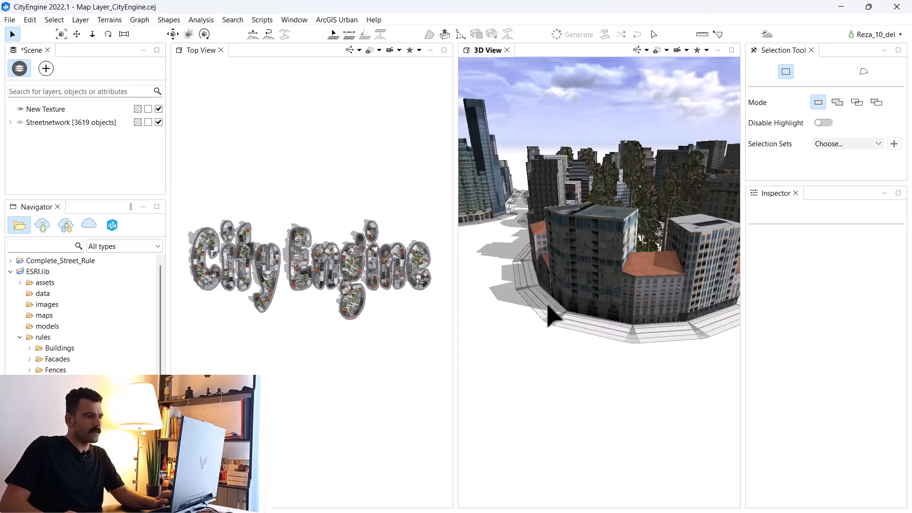
{"action": "left_click", "coordinate": [547, 315]}
{"action": "right_click", "coordinate": [547, 316]}
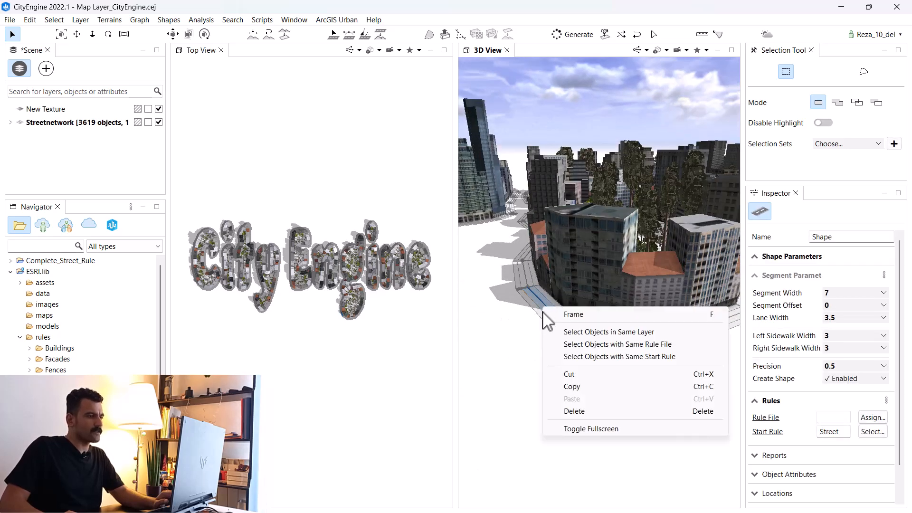
{"action": "left_click", "coordinate": [583, 357]}
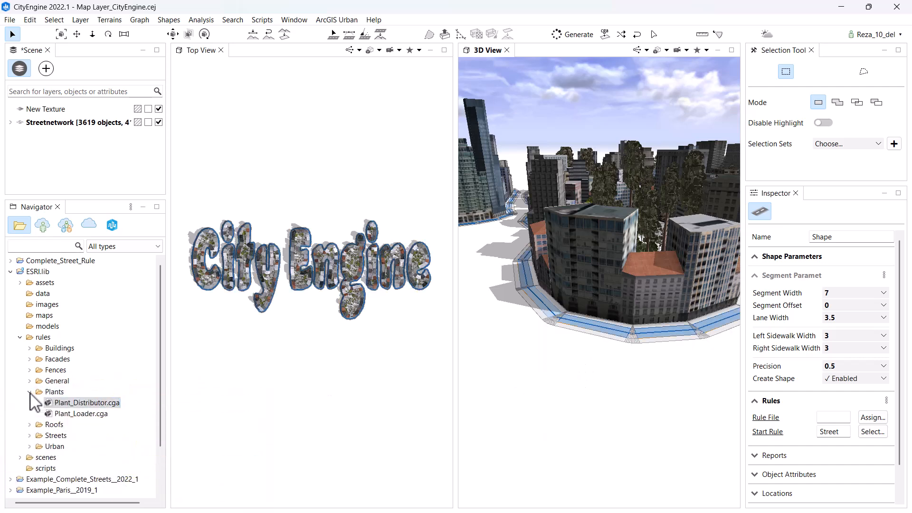
Assign a Street_Modern rule file from the ESRI.lib rules Streets folder to the selected streets, then clear the selection.
{"action": "left_click", "coordinate": [30, 392]}
{"action": "left_click", "coordinate": [30, 414]}
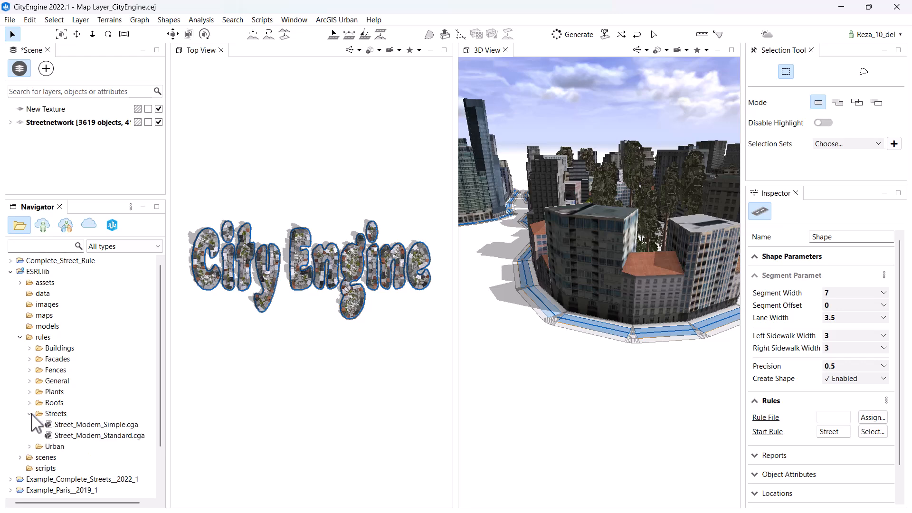
{"action": "left_click_drag", "start_coordinate": [556, 335], "coordinate": [556, 337]}
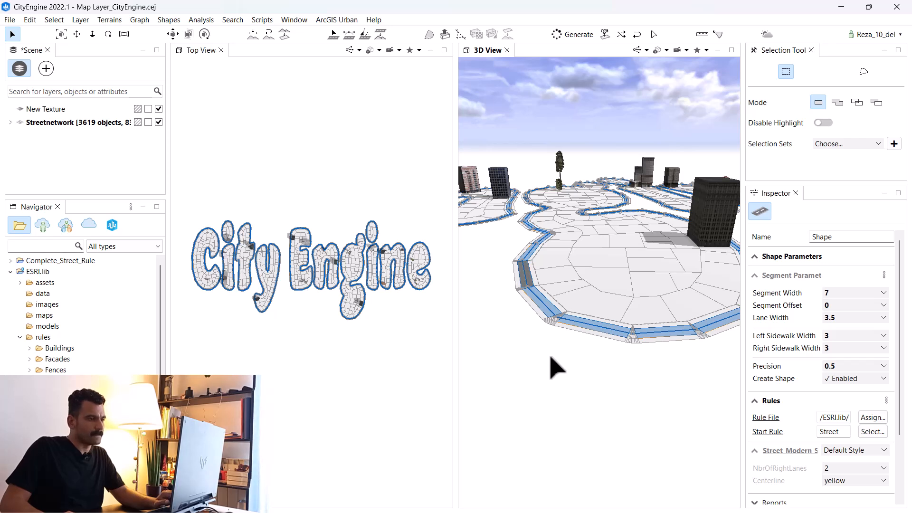
{"action": "scroll", "coordinate": [521, 310], "scroll_direction": "down", "scroll_amount": 2}
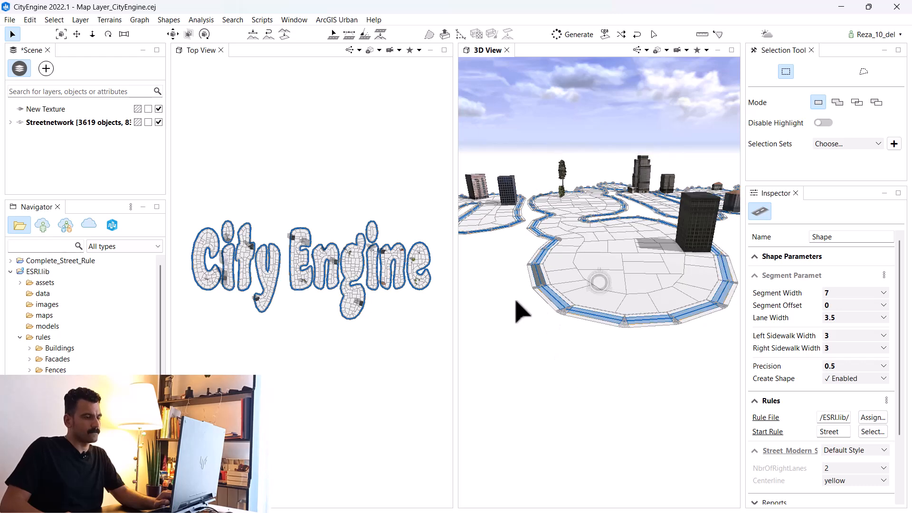
{"action": "scroll", "coordinate": [609, 387], "scroll_direction": "down", "scroll_amount": 2}
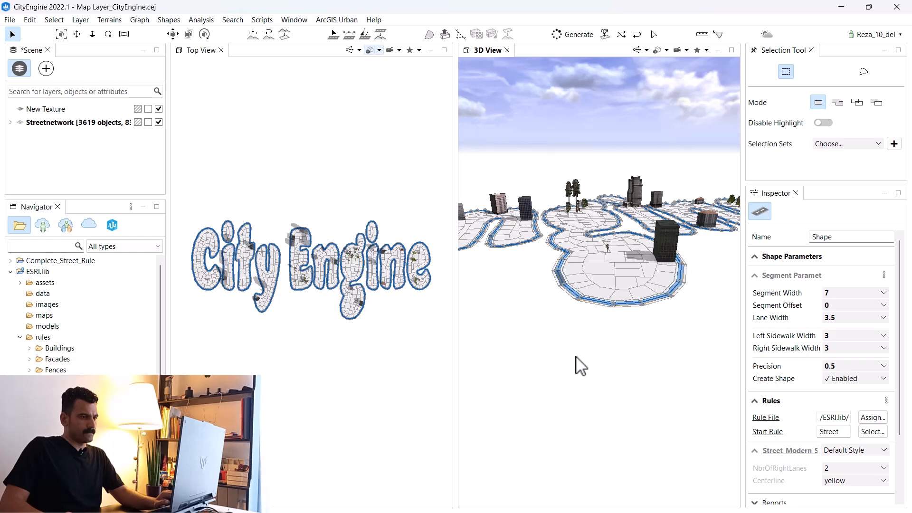
{"action": "scroll", "coordinate": [576, 356], "scroll_direction": "down", "scroll_amount": 2}
{"action": "left_click", "coordinate": [625, 341]}
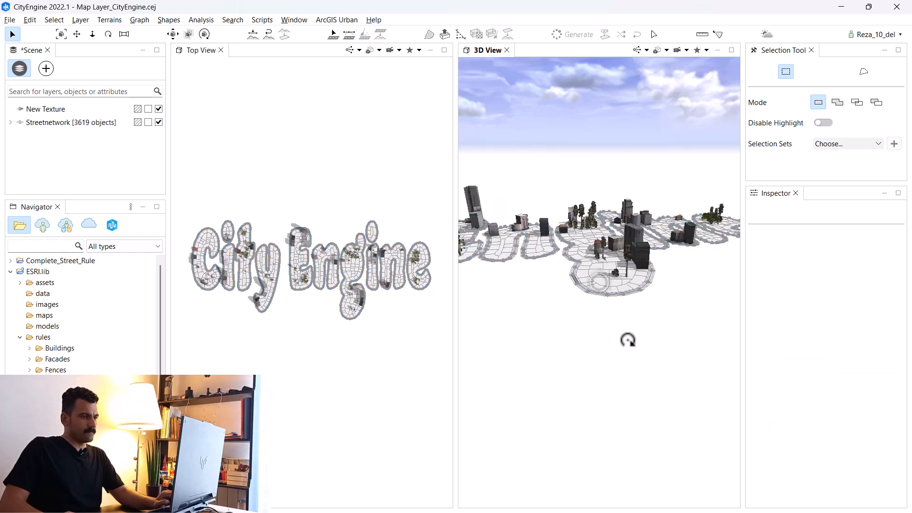
Examine the whole generated CityEngine lettering with its streets, buildings and plants in the 3D view from several distances and angles.
{"action": "middle_click_drag", "start_coordinate": [616, 347], "coordinate": [657, 340]}
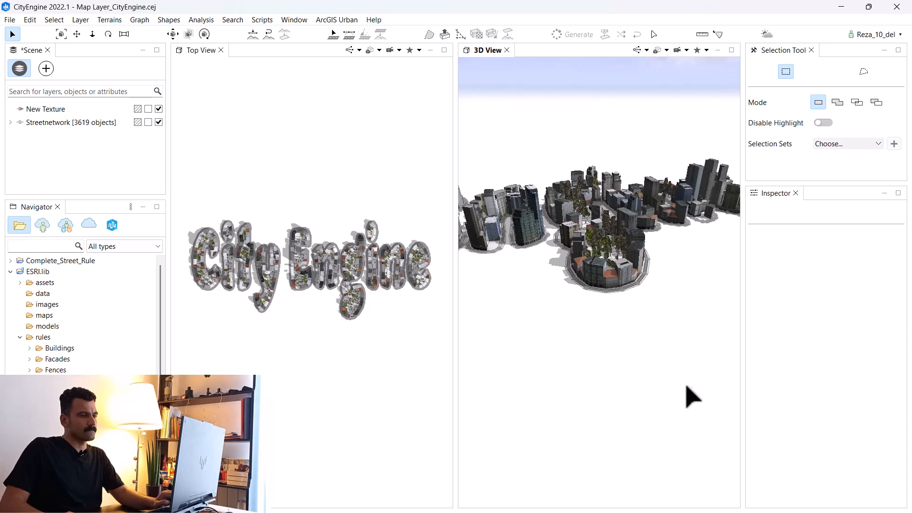
{"action": "scroll", "coordinate": [690, 395], "scroll_direction": "down", "scroll_amount": 10}
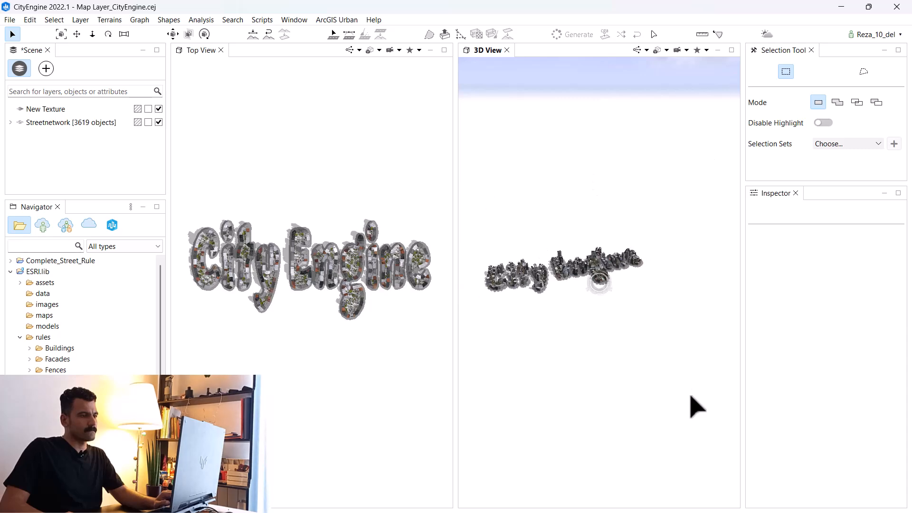
{"action": "scroll", "coordinate": [516, 295], "scroll_direction": "up", "scroll_amount": 4}
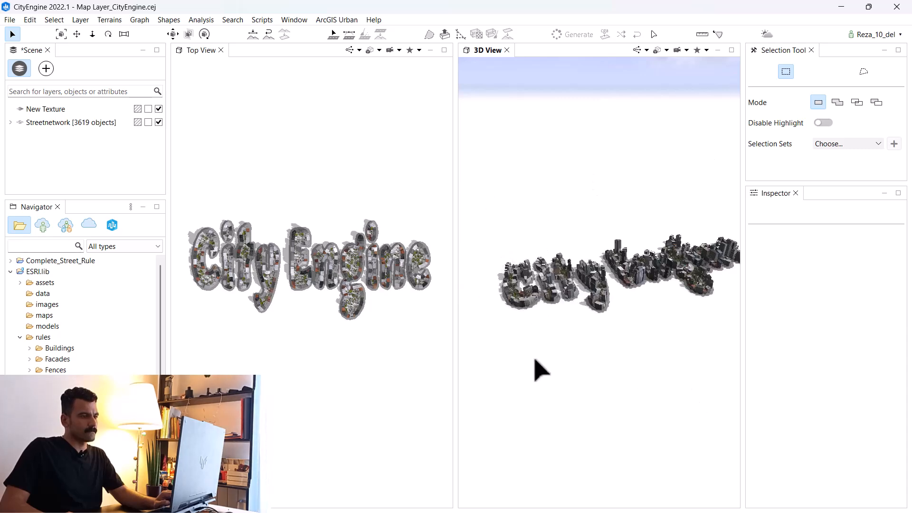
{"action": "left_click_drag", "start_coordinate": [550, 364], "coordinate": [588, 367], "text": "alt"}
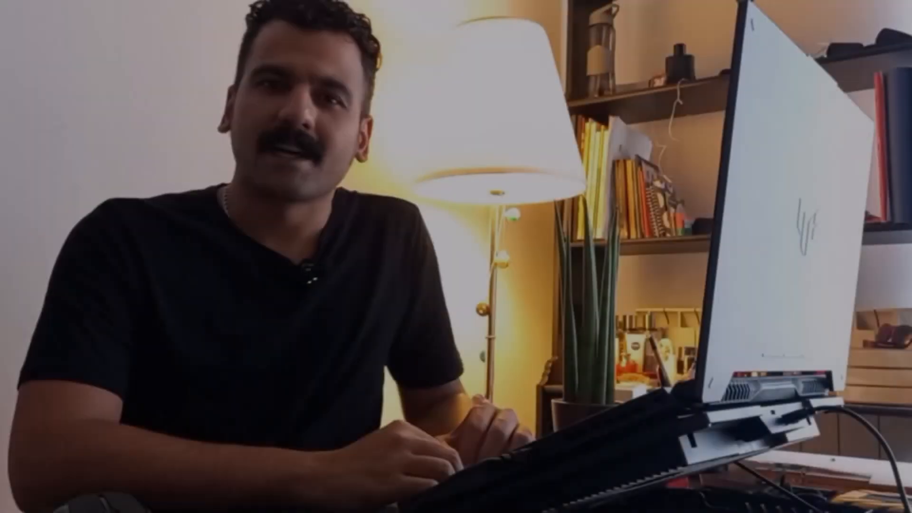